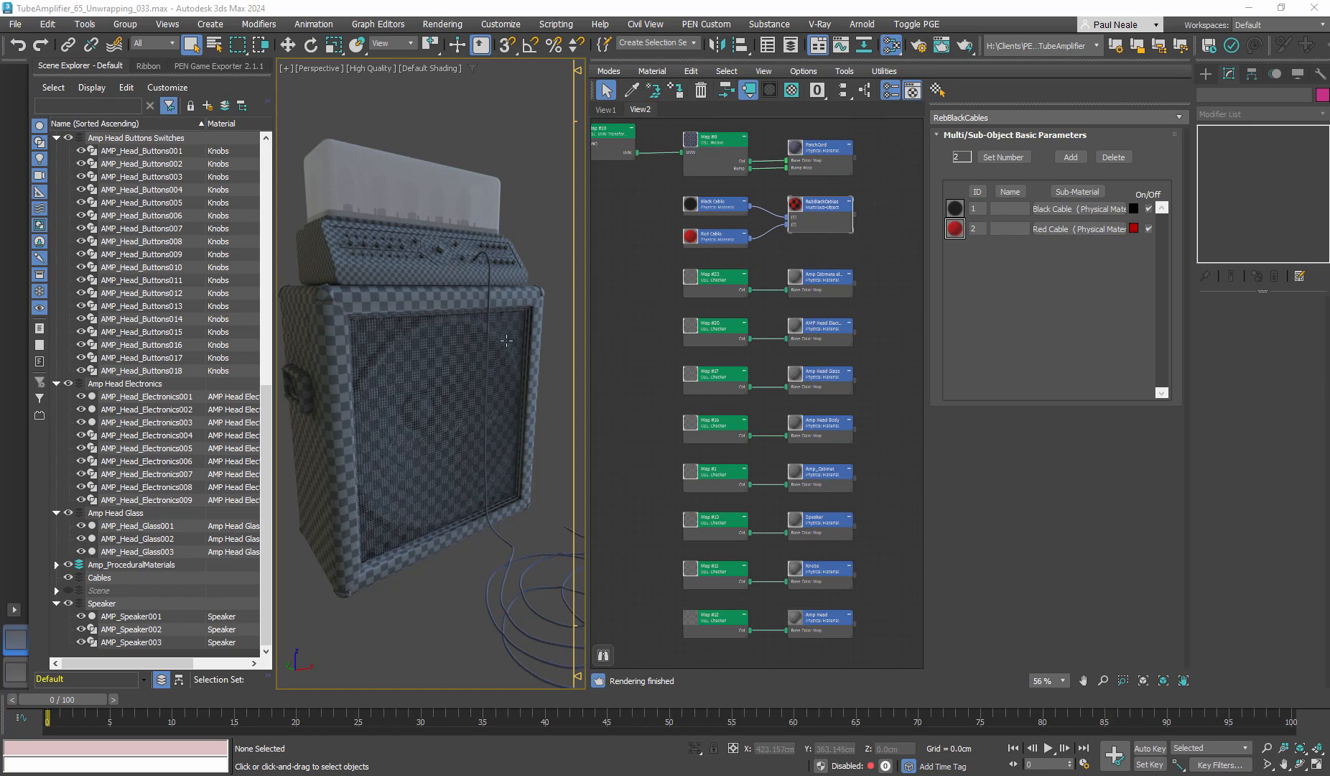
- Select all scene objects that use the Amp Head Body material
middle_click_drag(465, 460, 480, 474)
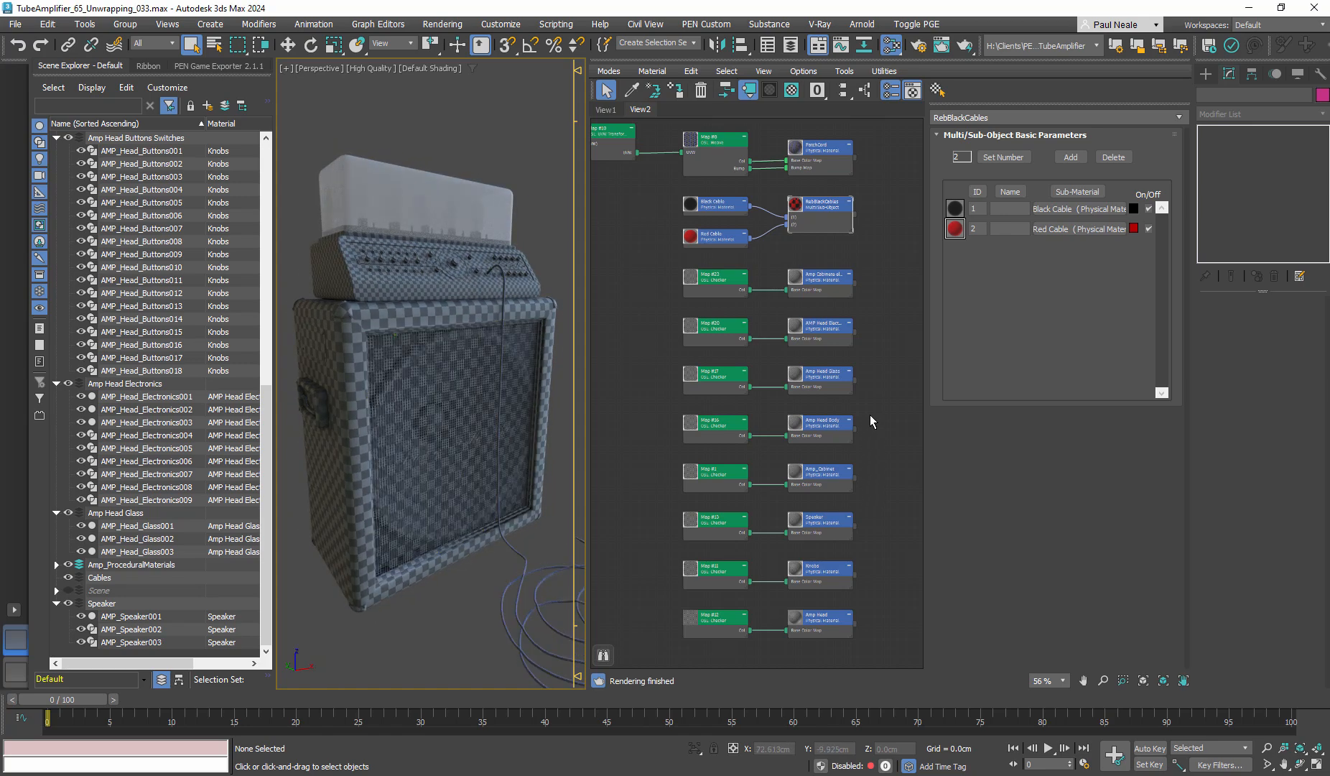
scroll(882, 279, "up", 3)
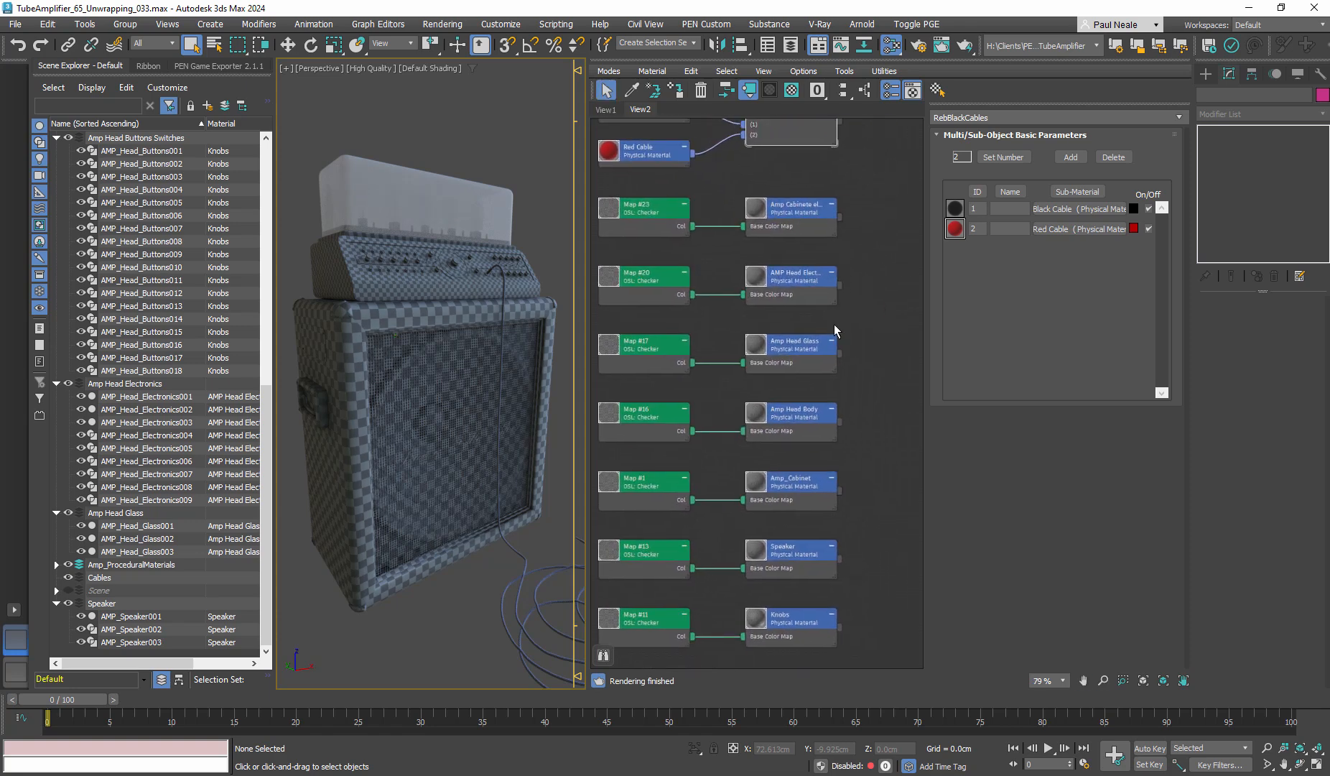
double_click(798, 420)
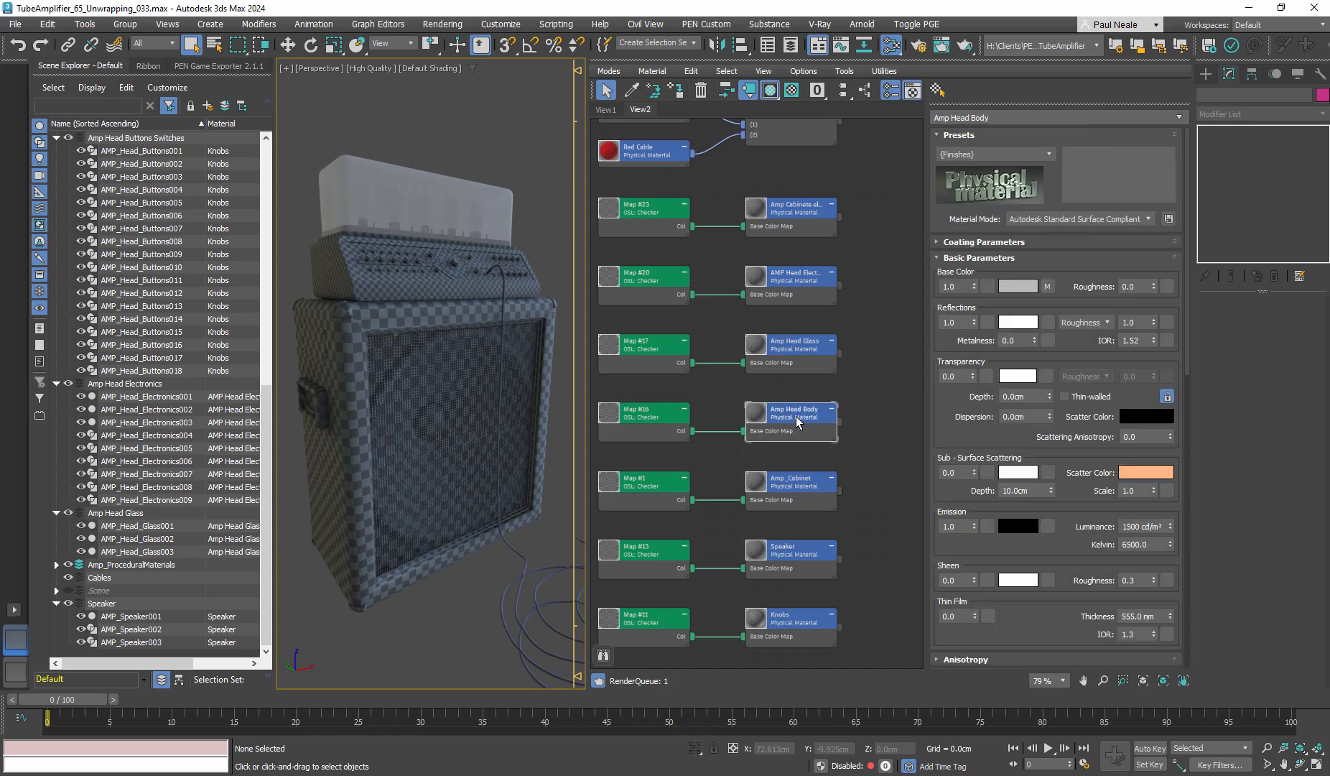
right_click(797, 420)
mouse_move(869, 598)
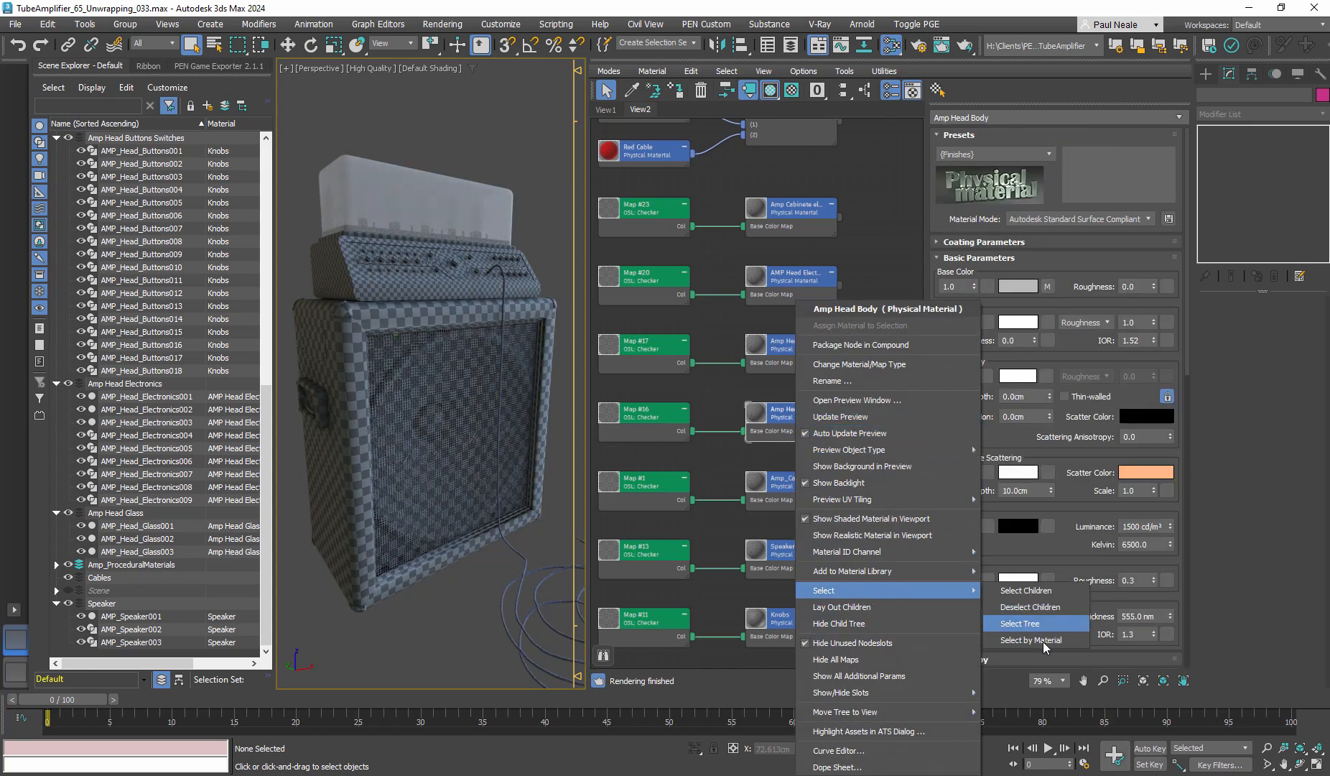
left_click(1045, 634)
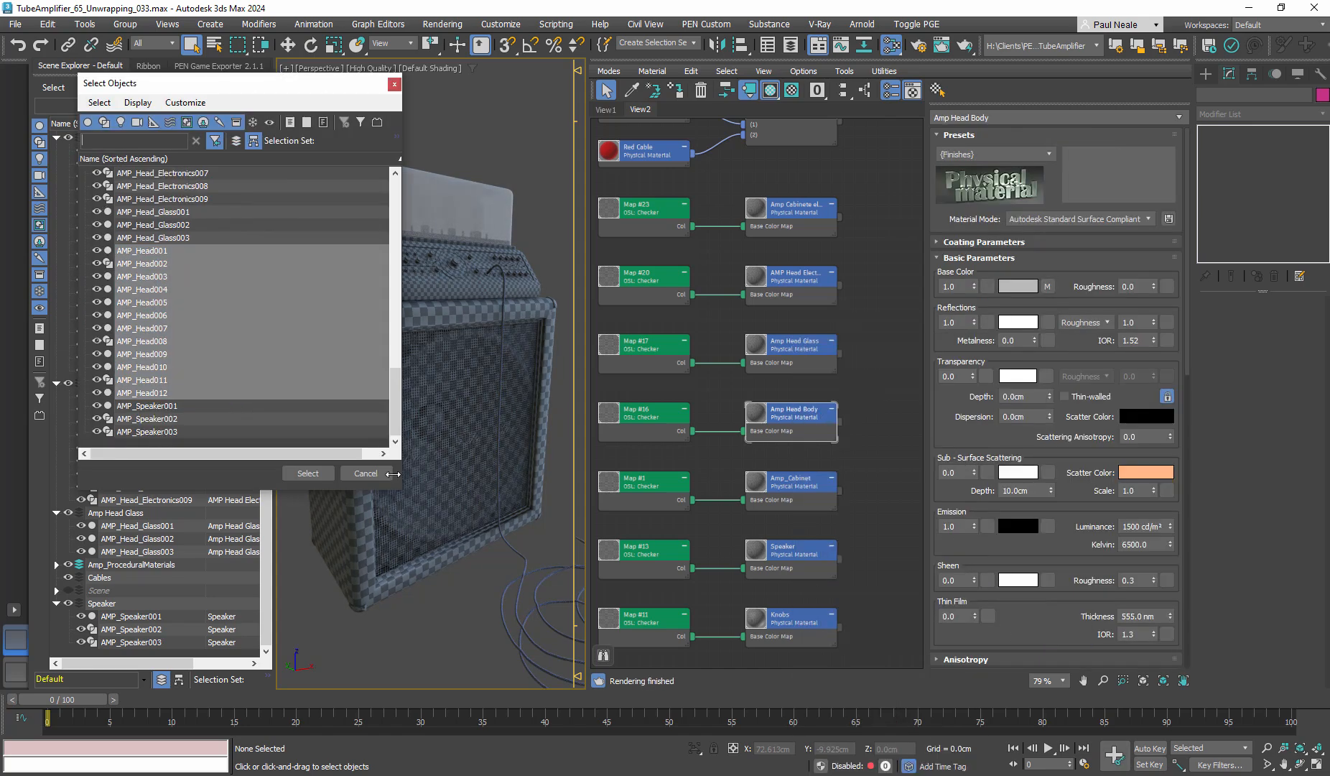
left_click(308, 474)
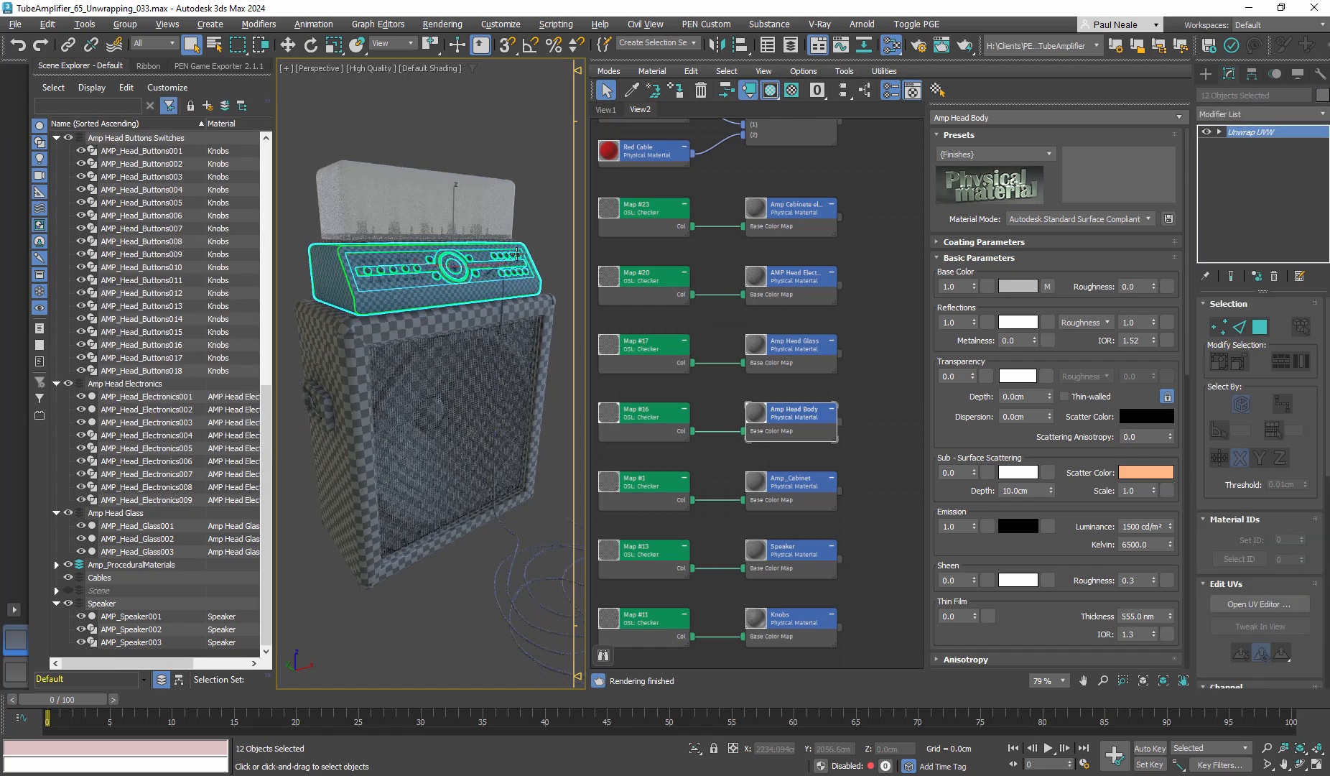
- Isolate the amp head body parts for a look, restore the full model and clear the selection
key("alt+q")
middle_click_drag(500, 266, 537, 336, "alt")
key("alt+q")
scroll(537, 342, "down", 3)
middle_click_drag(553, 388, 568, 370, "alt")
left_click(566, 372)
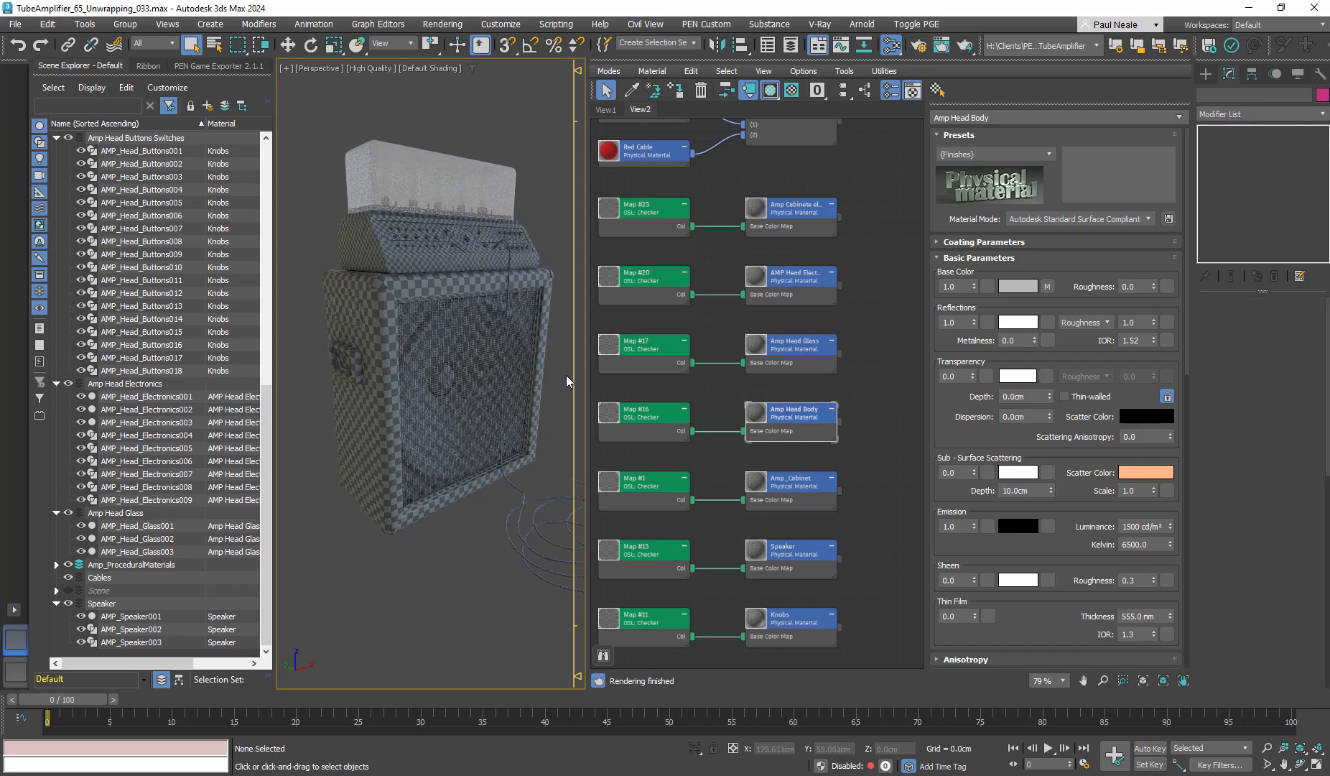
- Select the long coiled cable and examine how it and the twisted wires run behind the amplifier
left_click(523, 528)
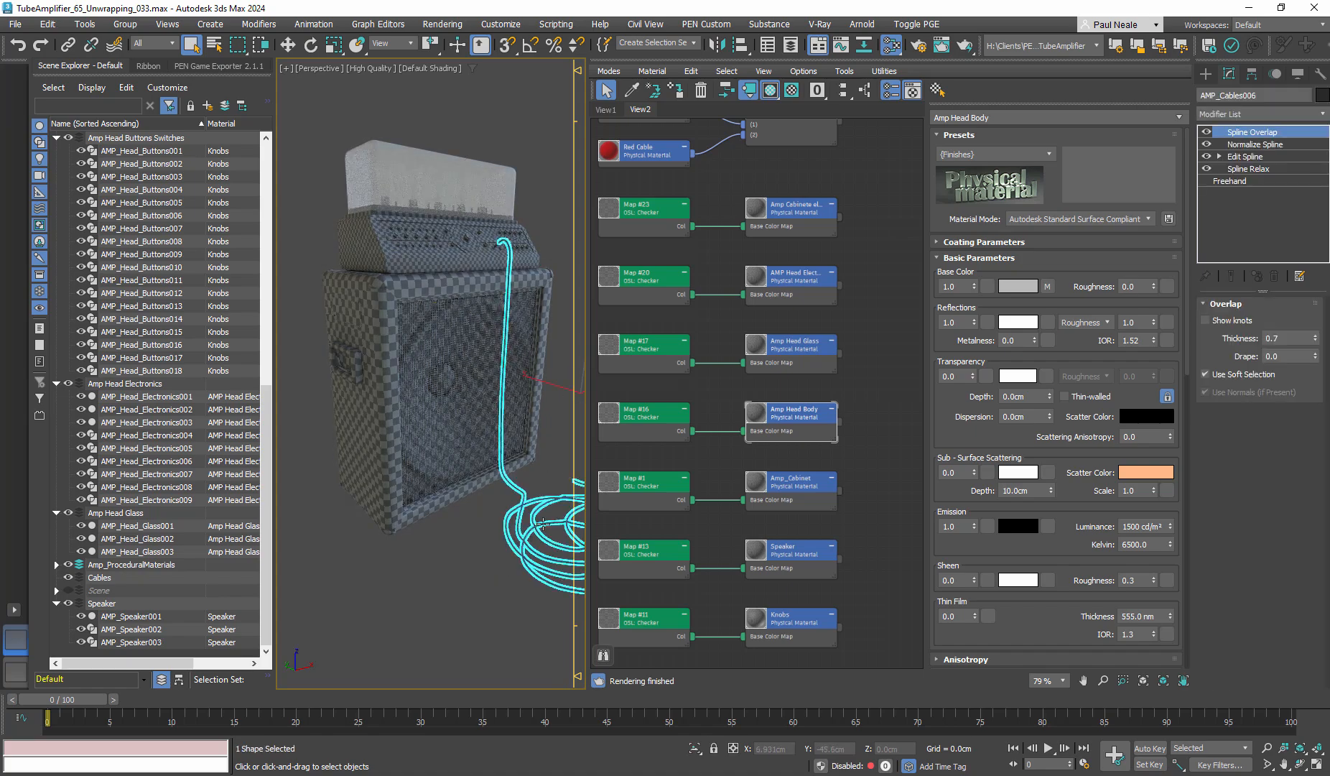
middle_click_drag(558, 468, 505, 282, "alt")
scroll(505, 282, "up", 10)
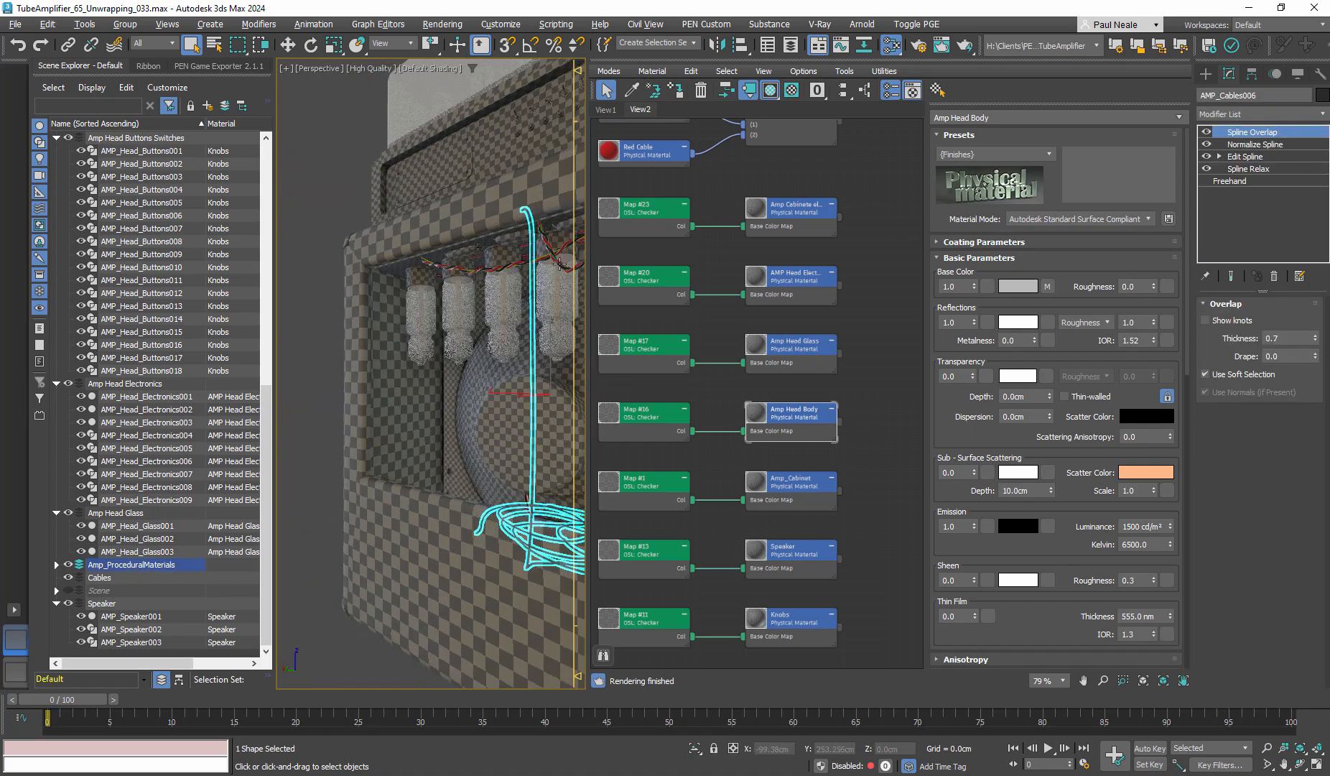
scroll(448, 285, "down", 2)
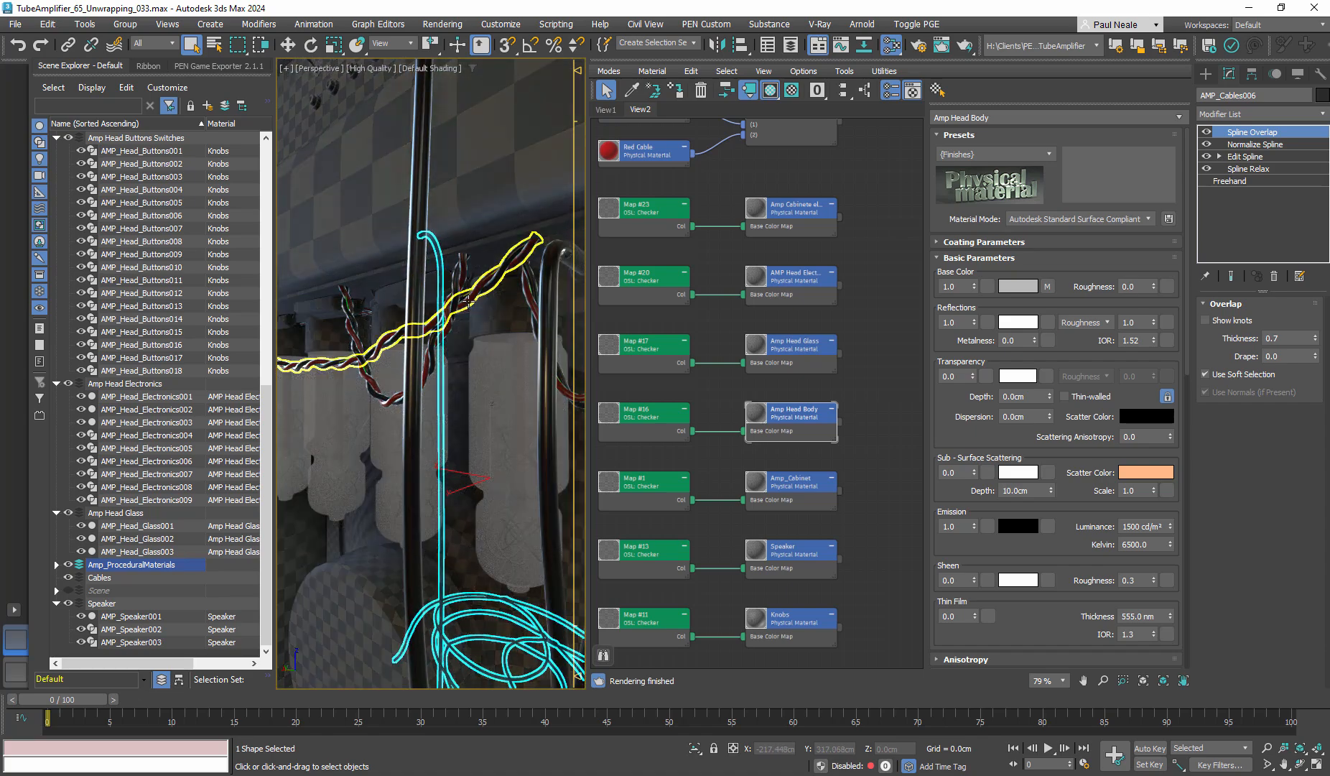
scroll(490, 390, "down", 8)
scroll(491, 390, "up", 8)
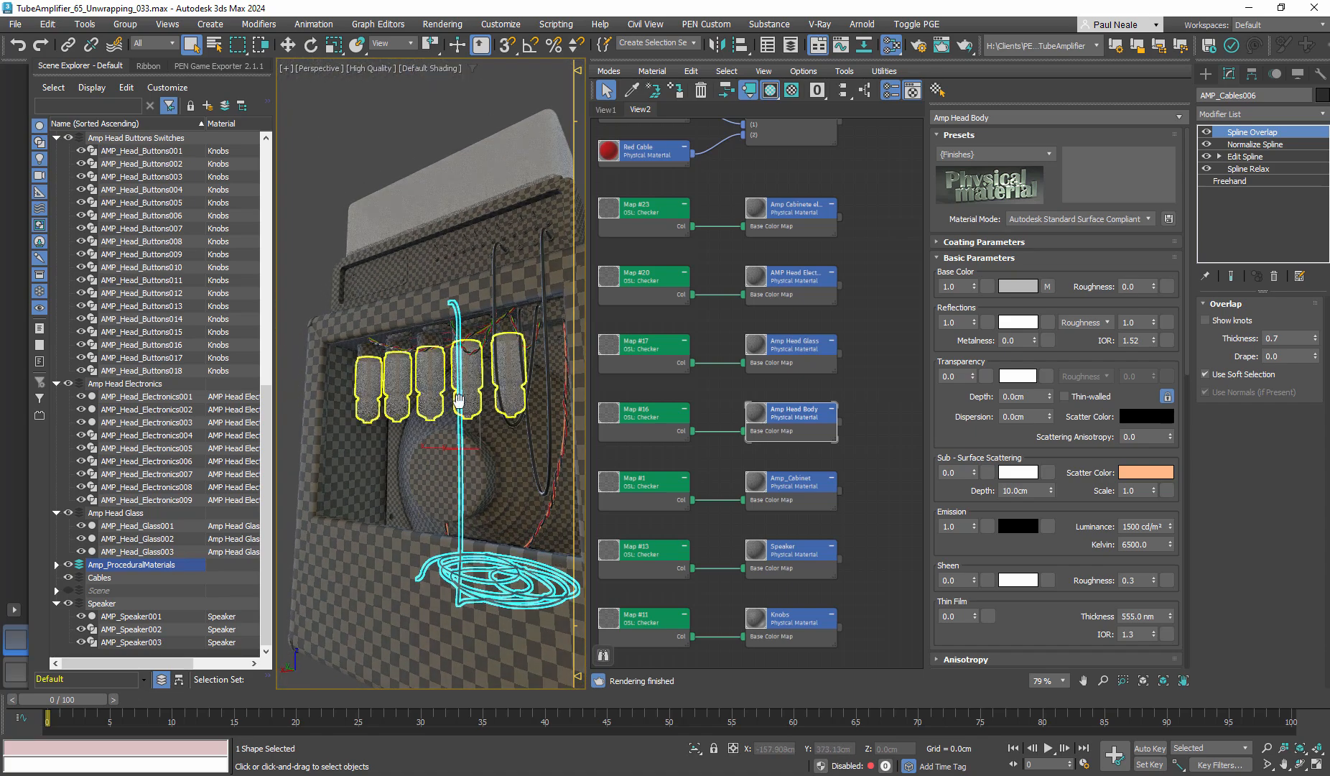
scroll(505, 429, "down", 8)
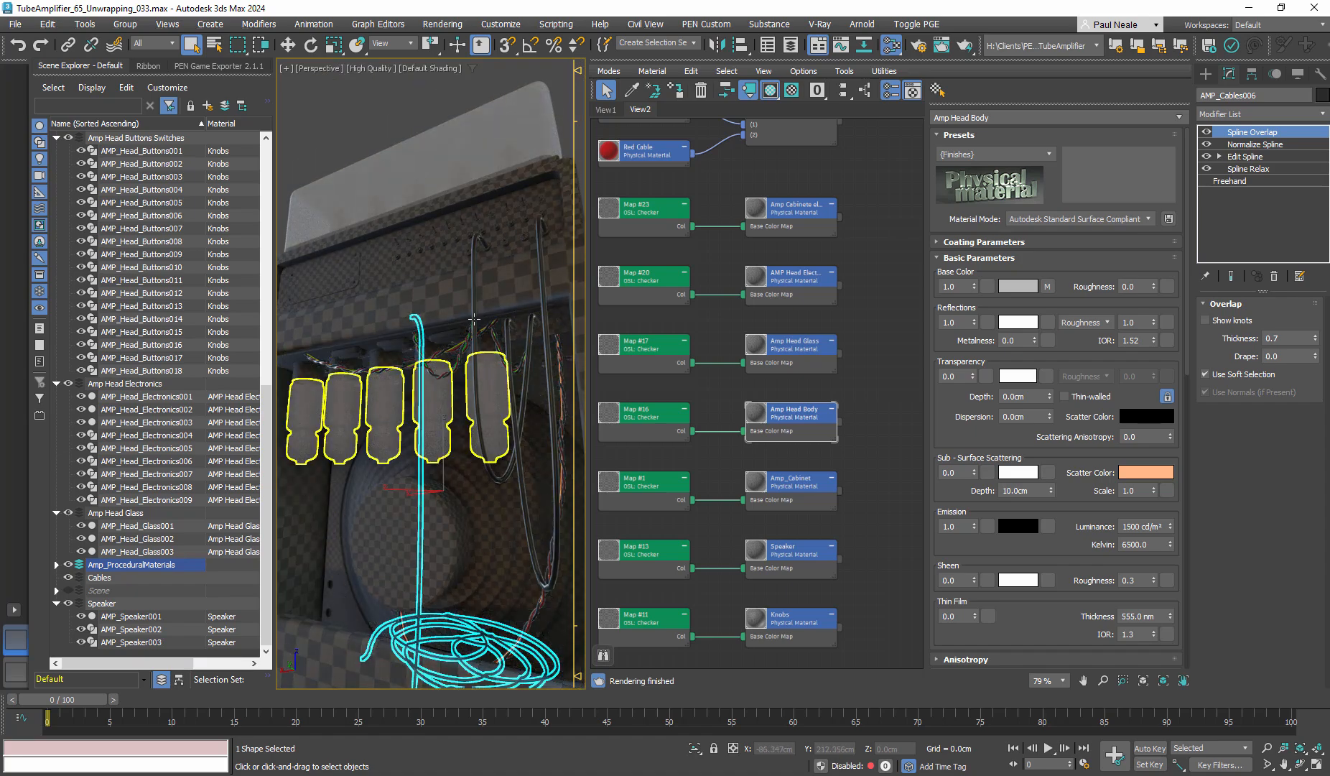
scroll(475, 318, "up", 10)
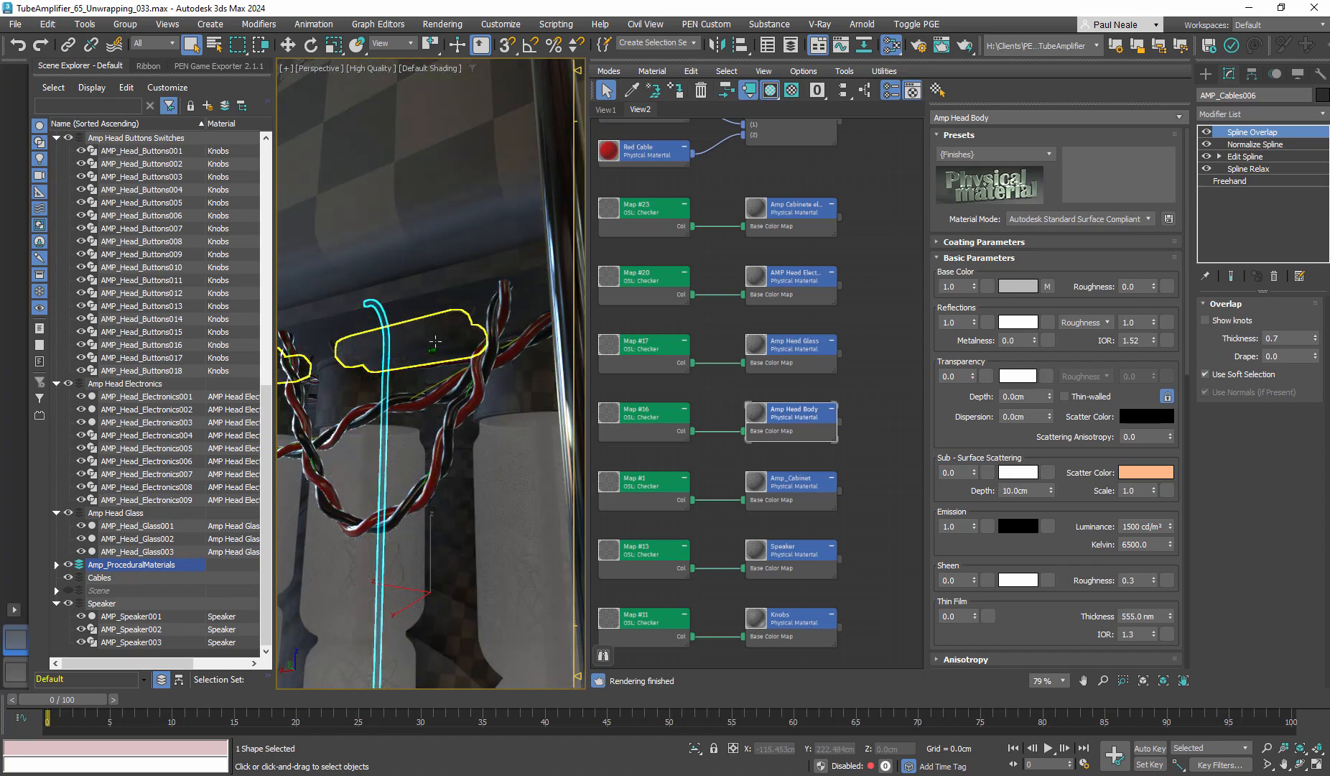
scroll(512, 400, "down", 10)
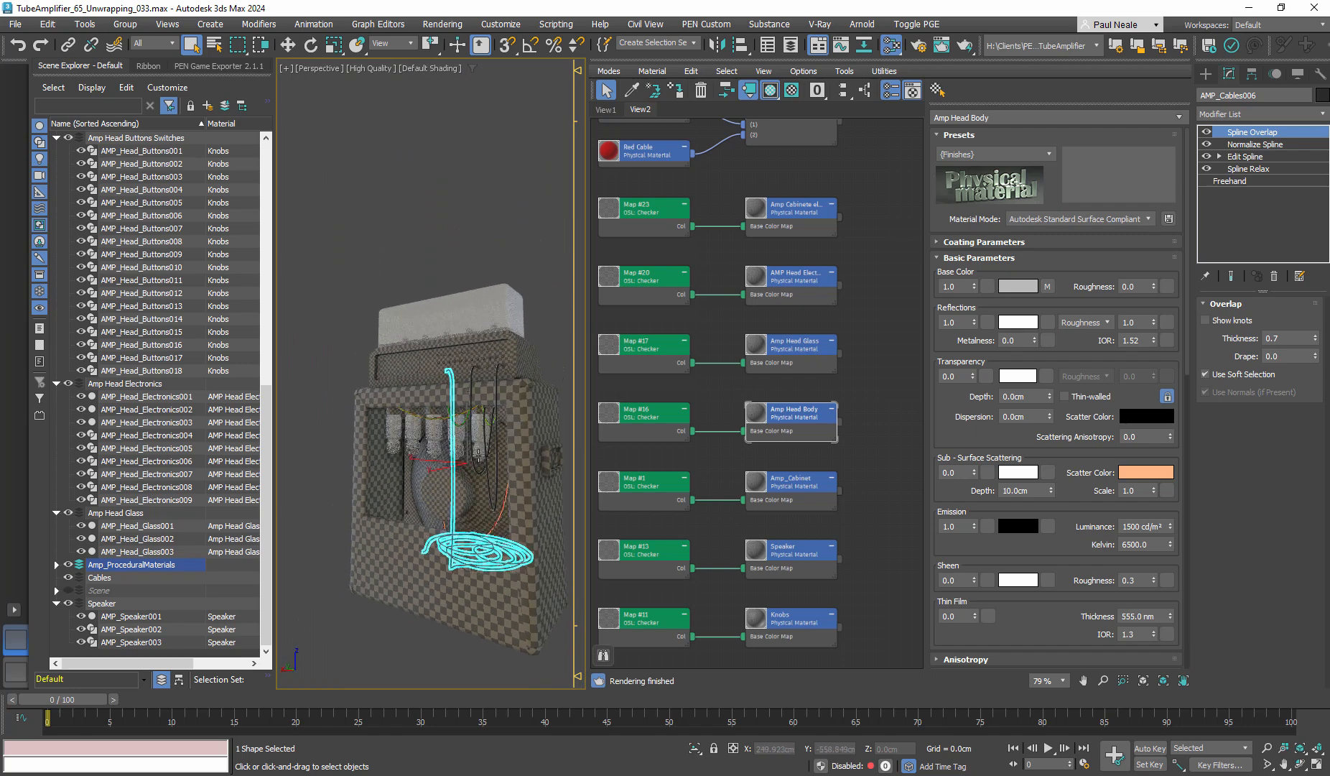
- Examine the knobs and switches on the amp head's front panel, including their checker mapping
middle_click_drag(477, 439, 415, 429, "alt")
scroll(415, 430, "up", 15)
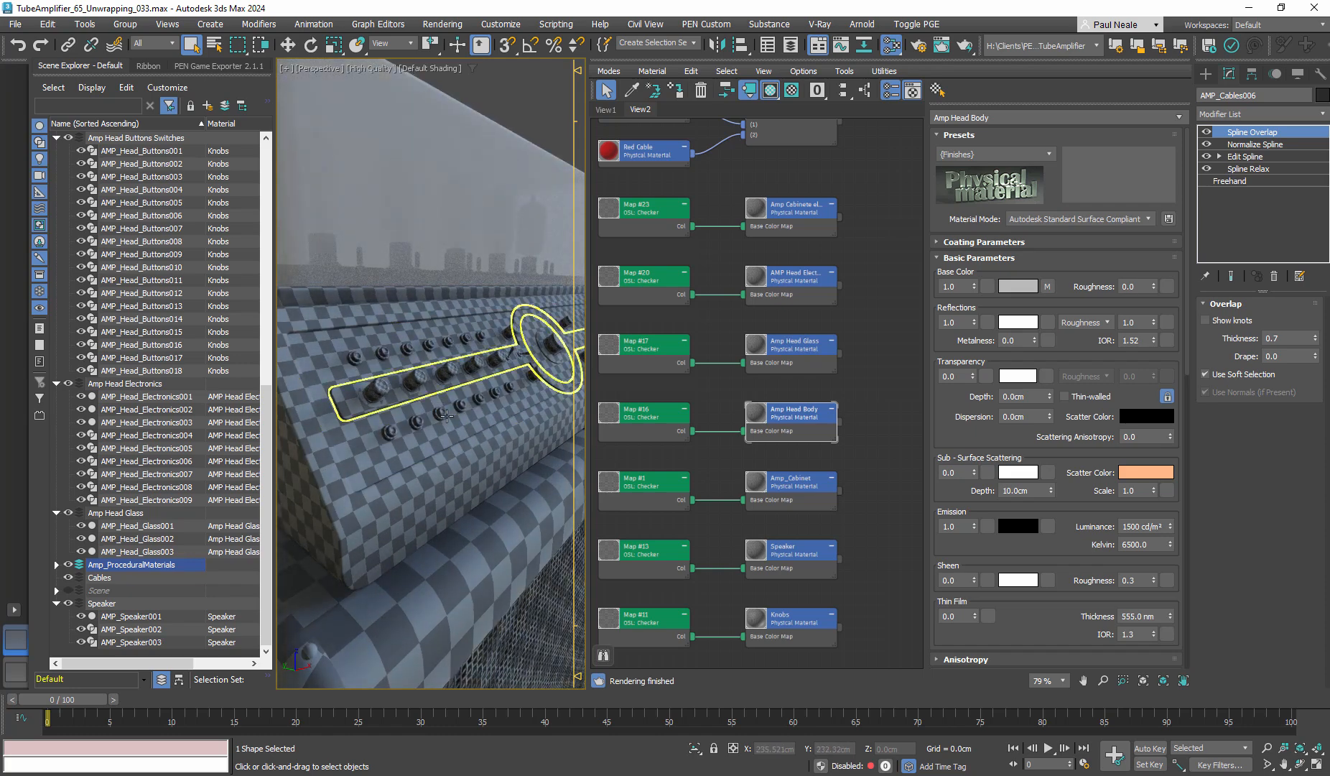
scroll(440, 404, "down", 10)
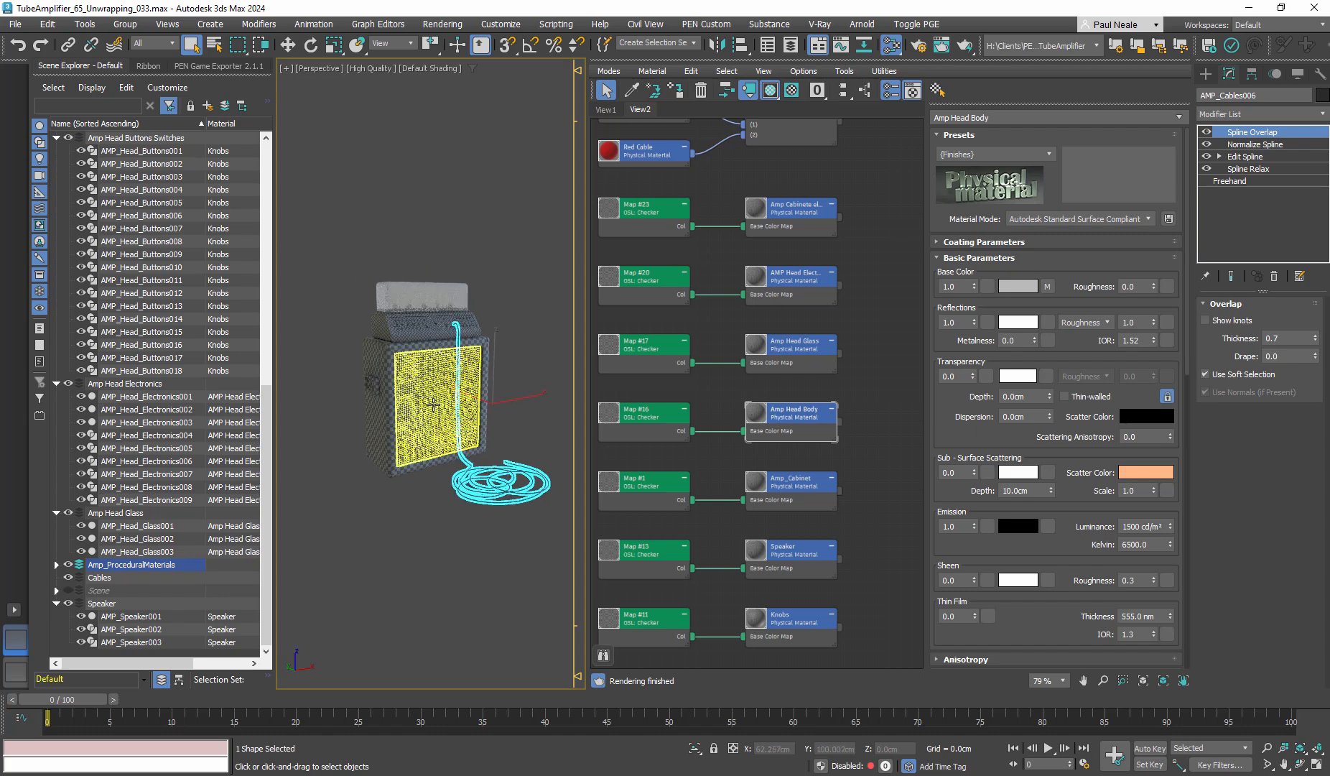
scroll(411, 328, "up", 10)
middle_click_drag(410, 328, 434, 454, "alt")
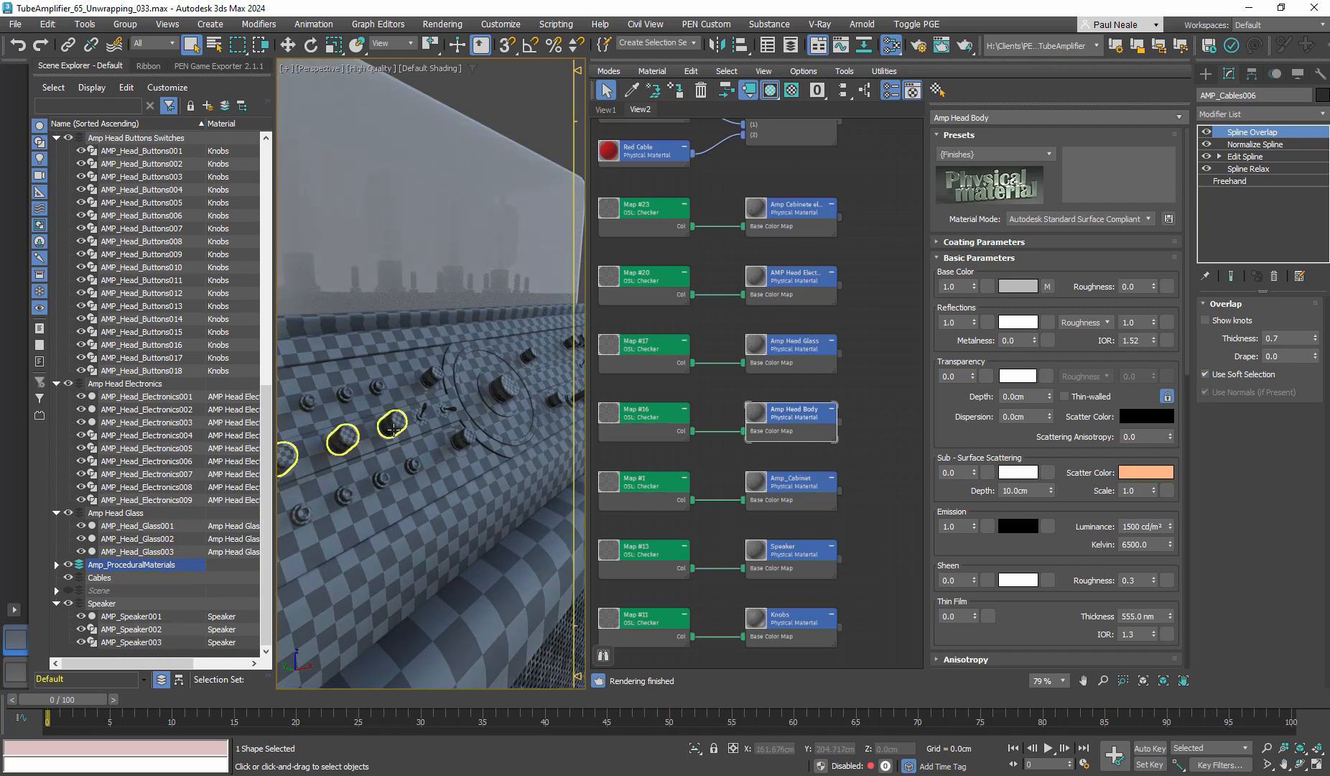
scroll(433, 478, "down", 12)
middle_click_drag(439, 451, 518, 356)
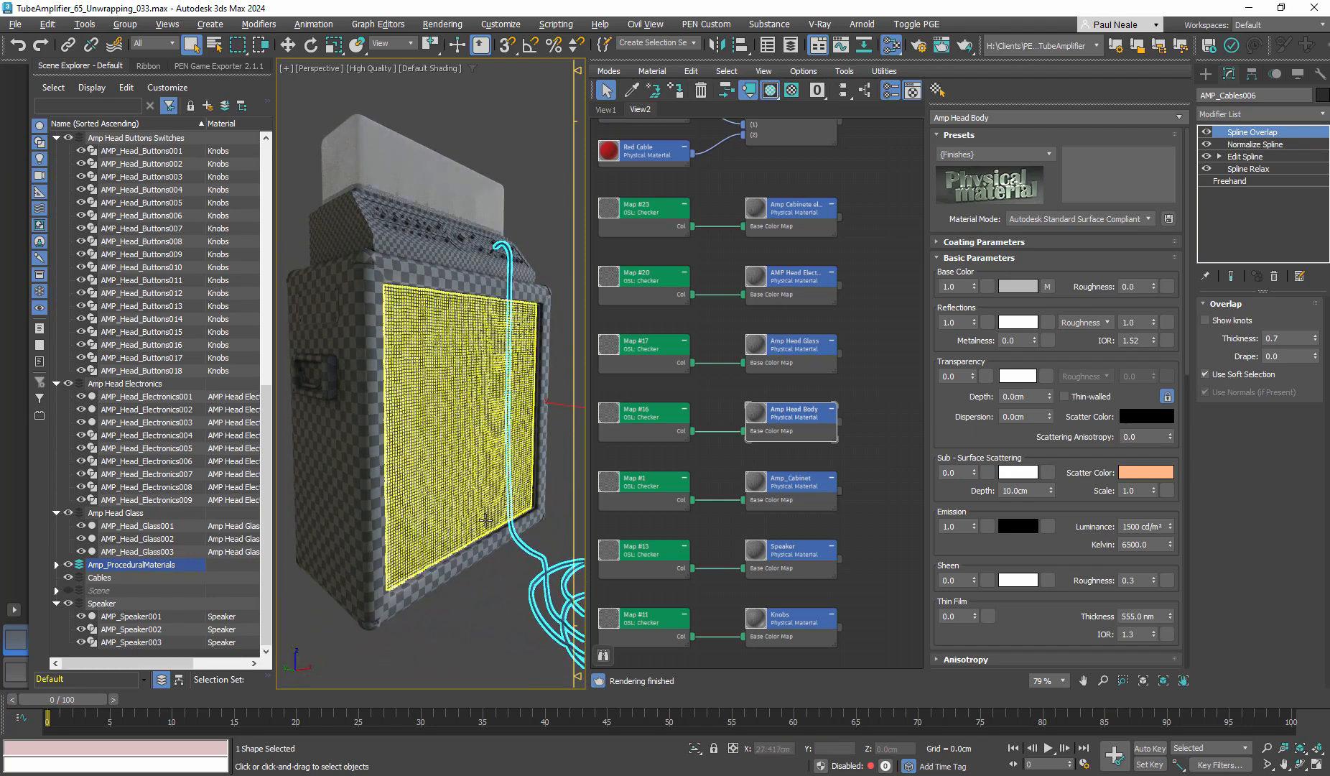
- Inspect the wiring above the tubes and hide the Amp_ProceduralMaterials layer
middle_click_drag(466, 512, 512, 267, "alt")
scroll(511, 267, "up", 3)
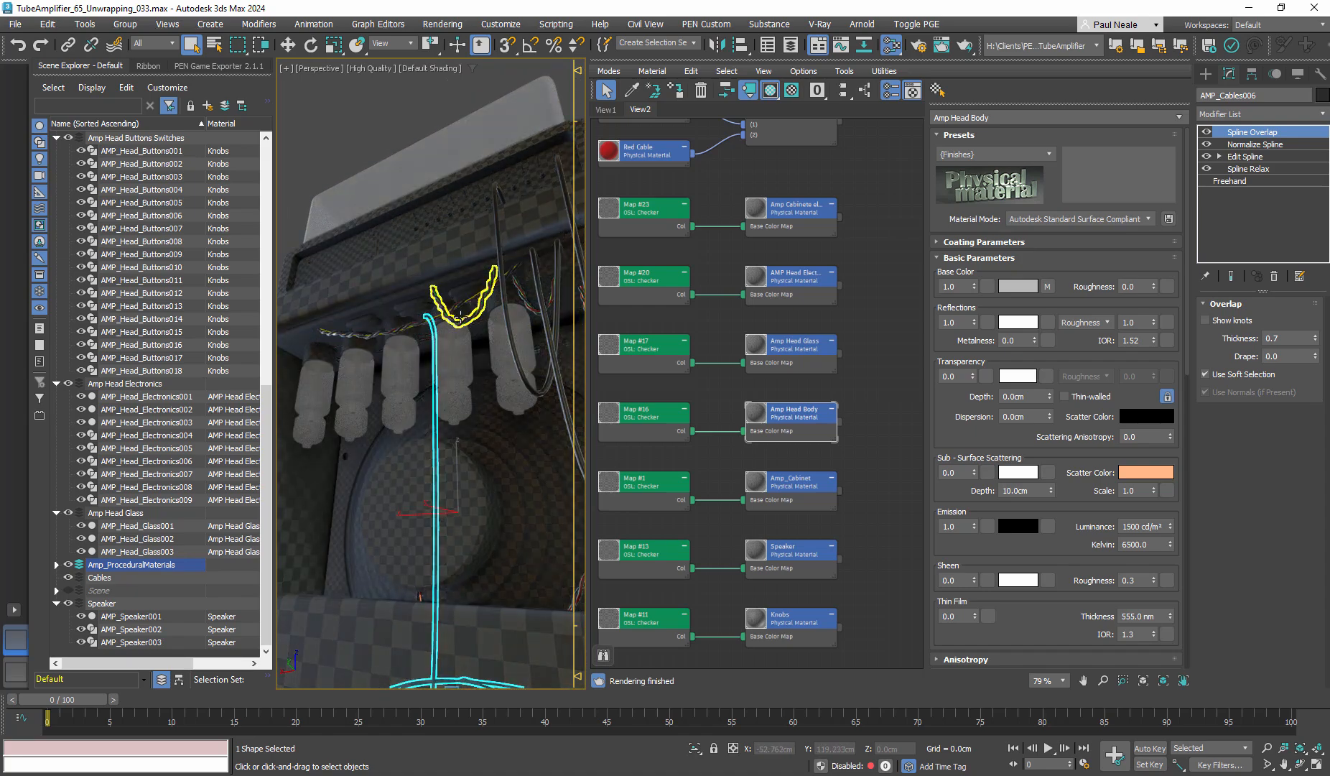
scroll(397, 306, "up", 6)
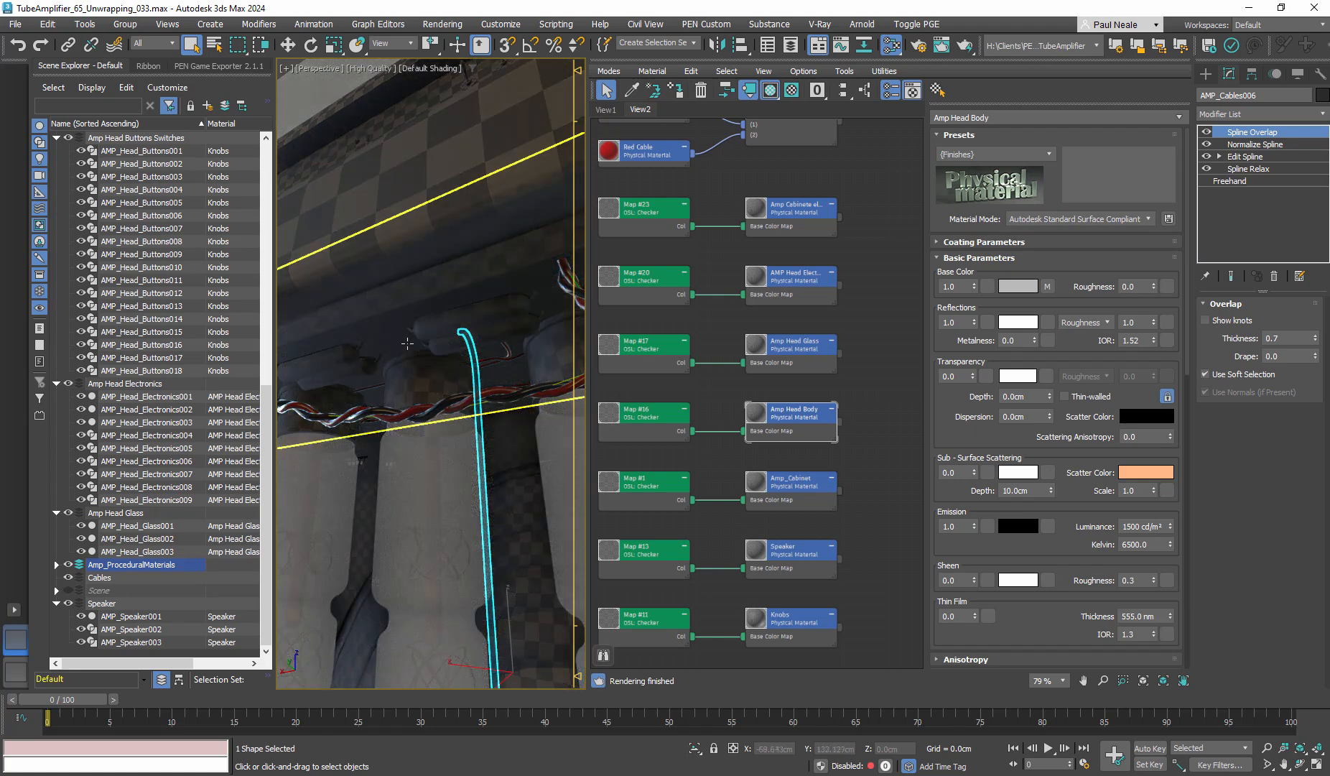
middle_click_drag(406, 360, 364, 372, "alt")
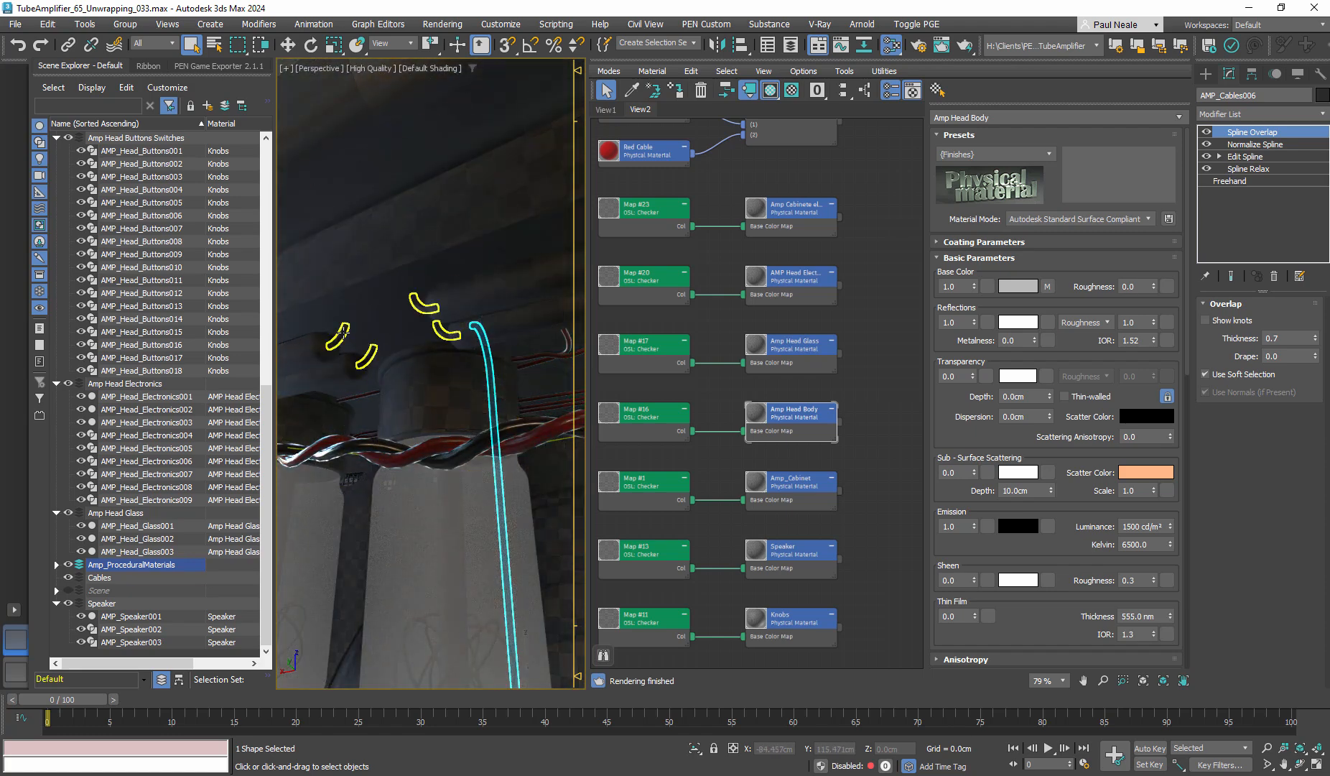
left_click(68, 513)
left_click(68, 564)
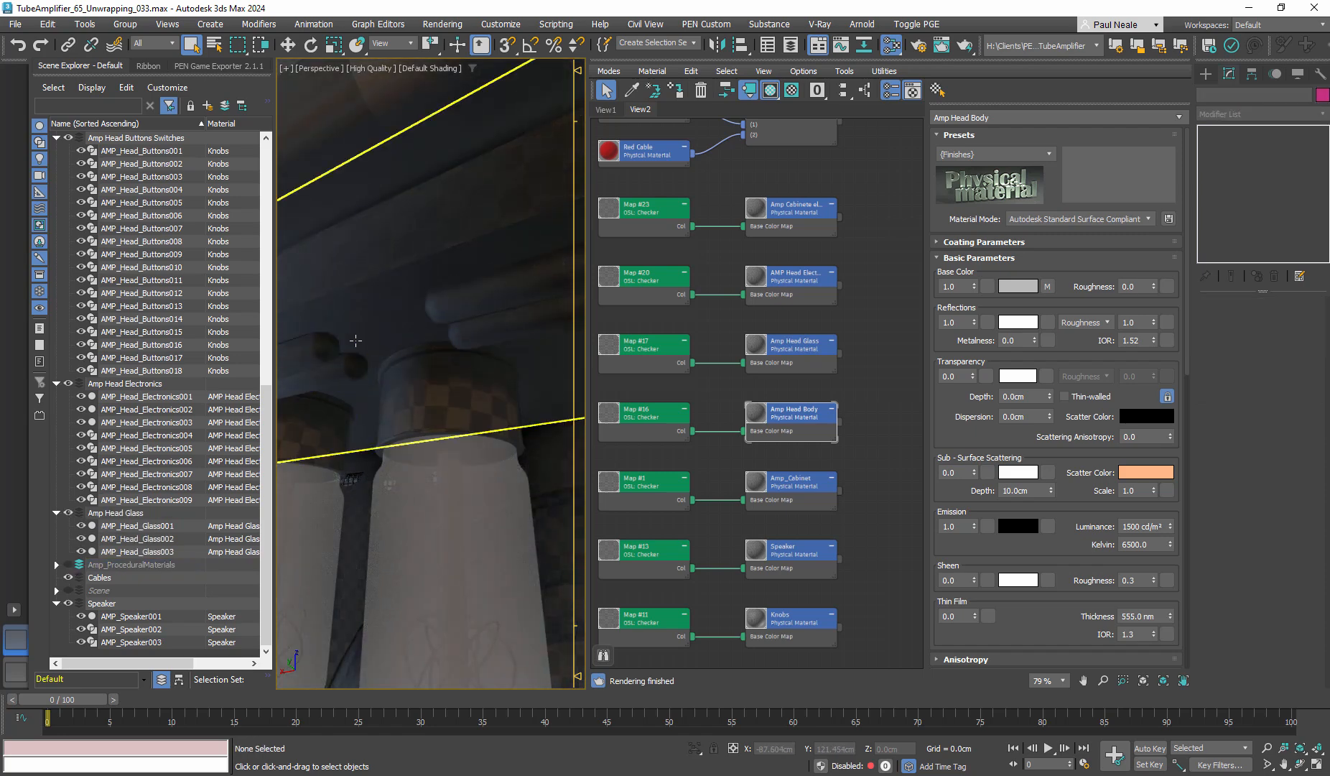
- Check the amplifier without its cables and wires, and select all remaining visible objects
scroll(450, 337, "down", 5)
middle_click_drag(450, 337, 479, 407, "alt")
scroll(450, 336, "up", 3)
scroll(450, 337, "down", 3)
scroll(387, 366, "down", 4)
scroll(459, 431, "down", 4)
key("ctrl+a")
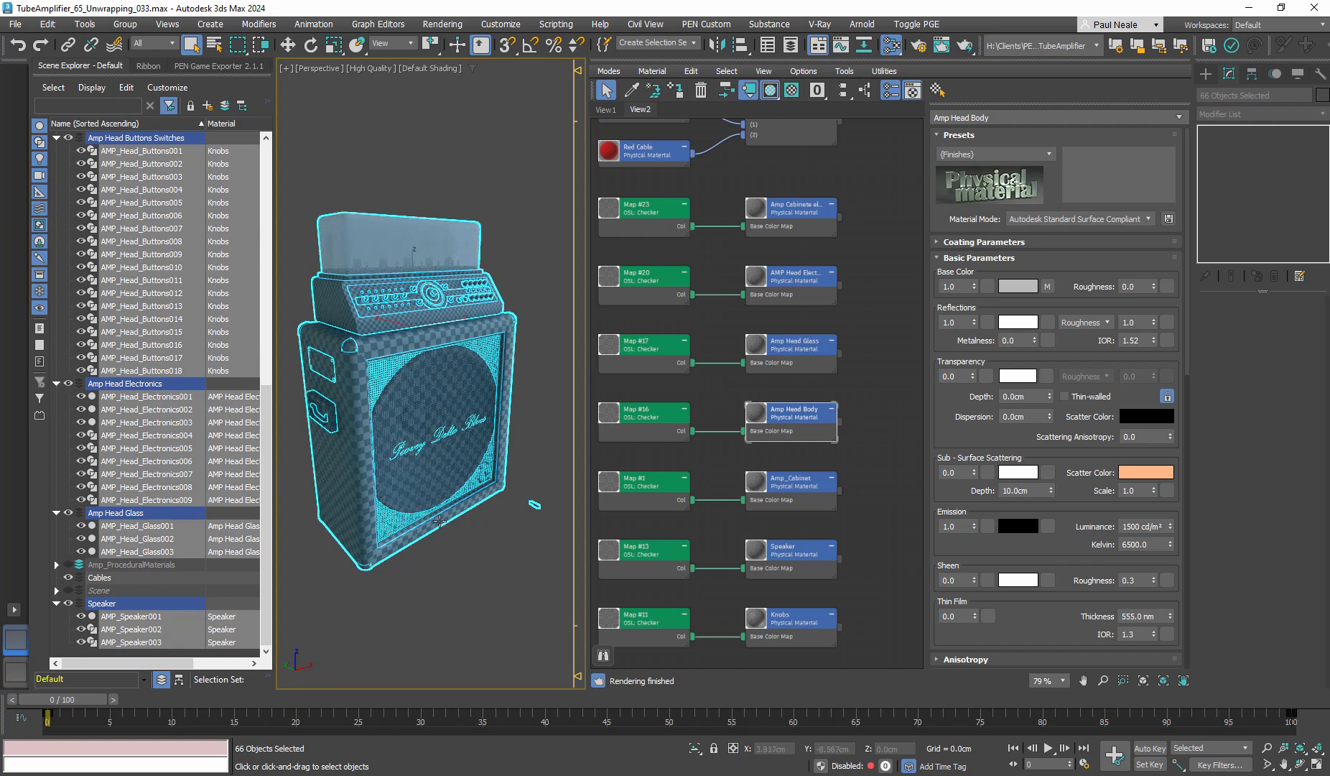
- Export only the selected objects as FBX, overwriting TubeAmplifier_65_Unwrapping_032.fbx and keeping the current export options
left_click(15, 24)
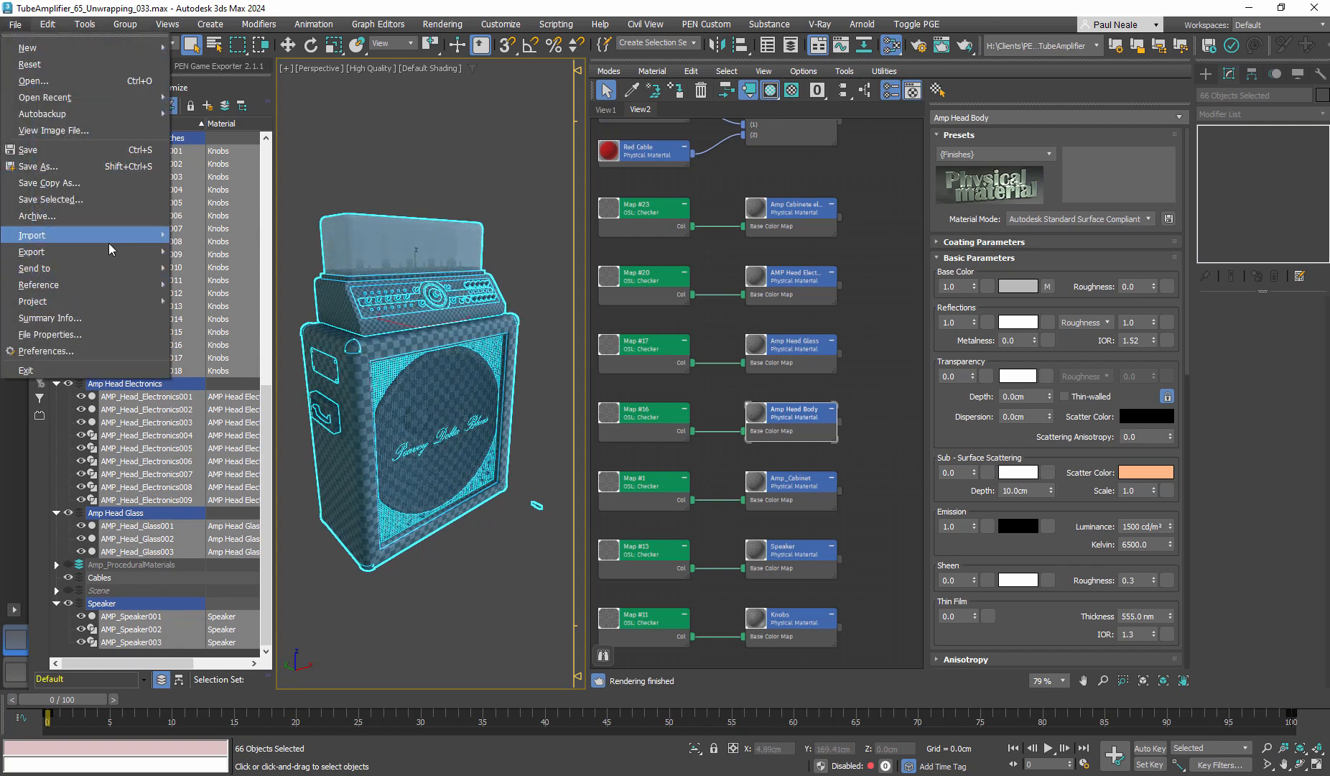
mouse_move(109, 255)
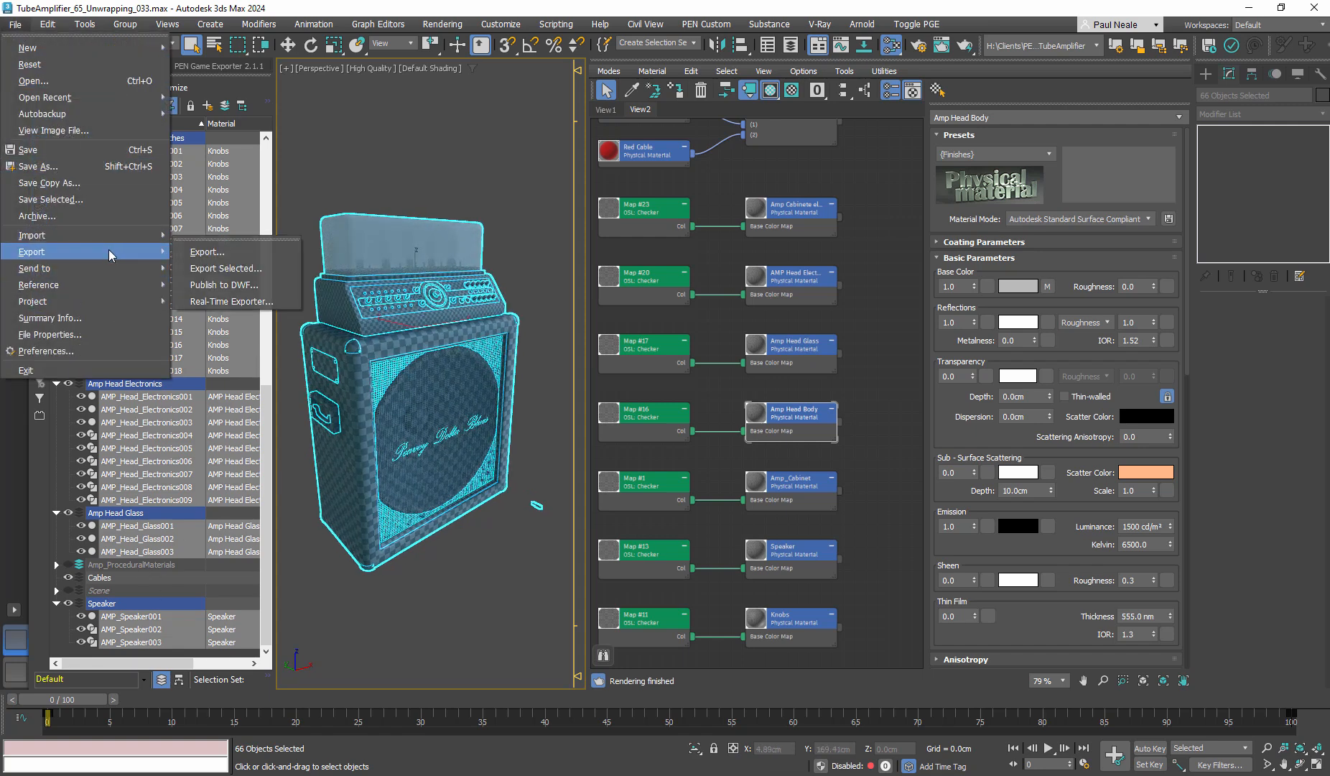
left_click(248, 269)
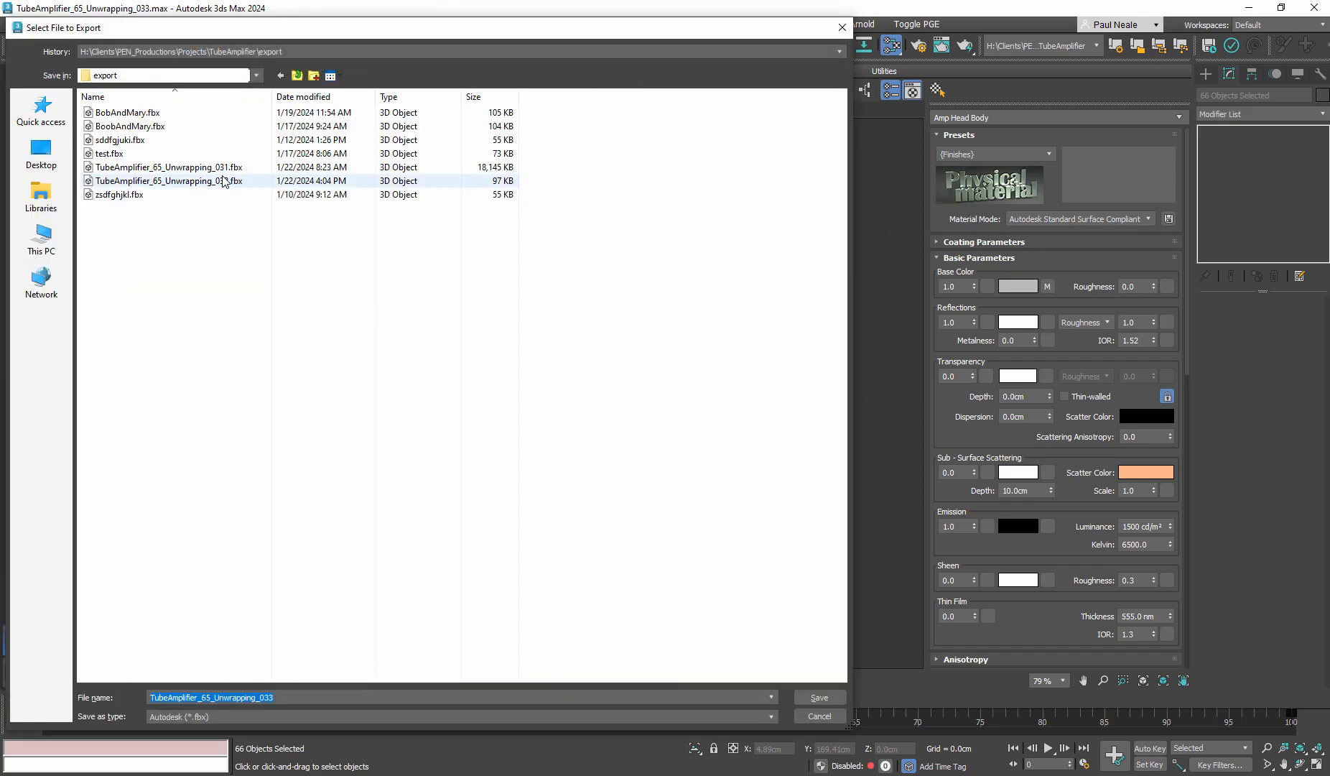
double_click(223, 184)
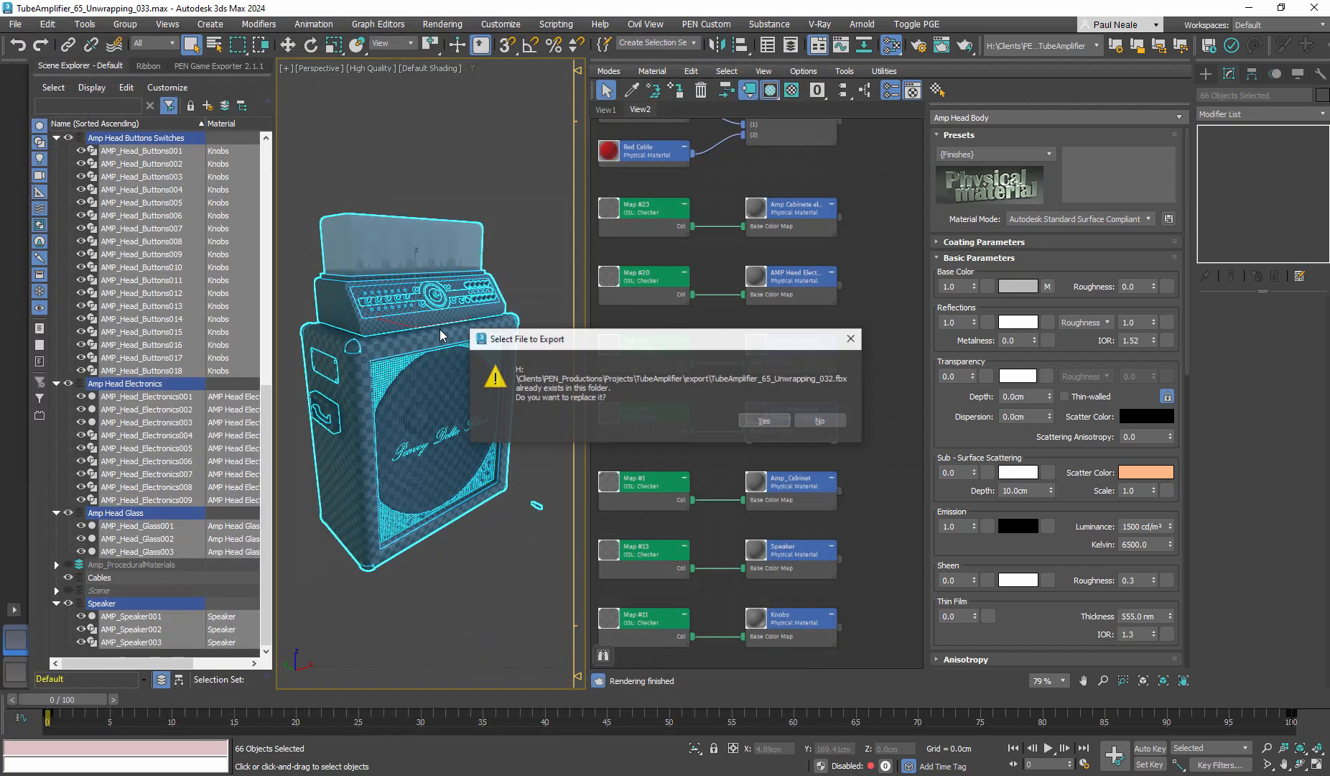
left_click(764, 424)
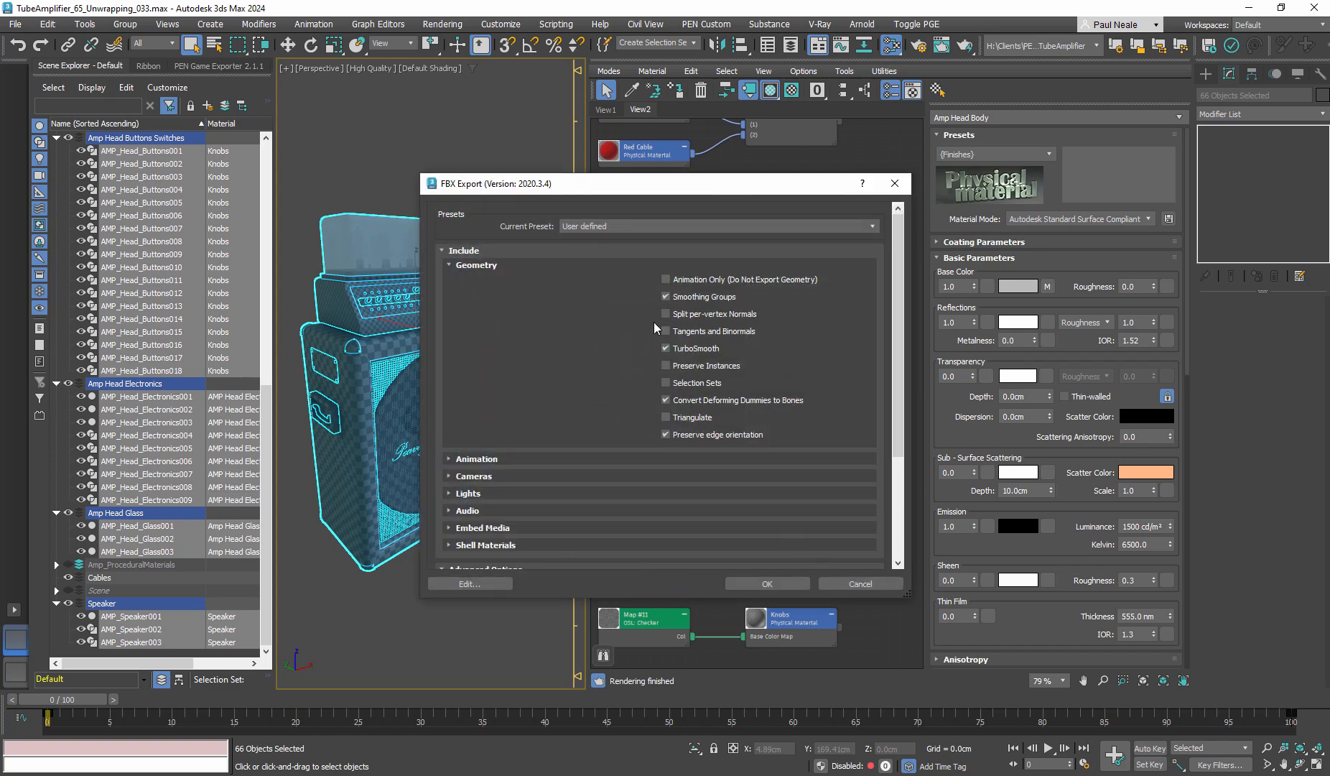
left_click(768, 584)
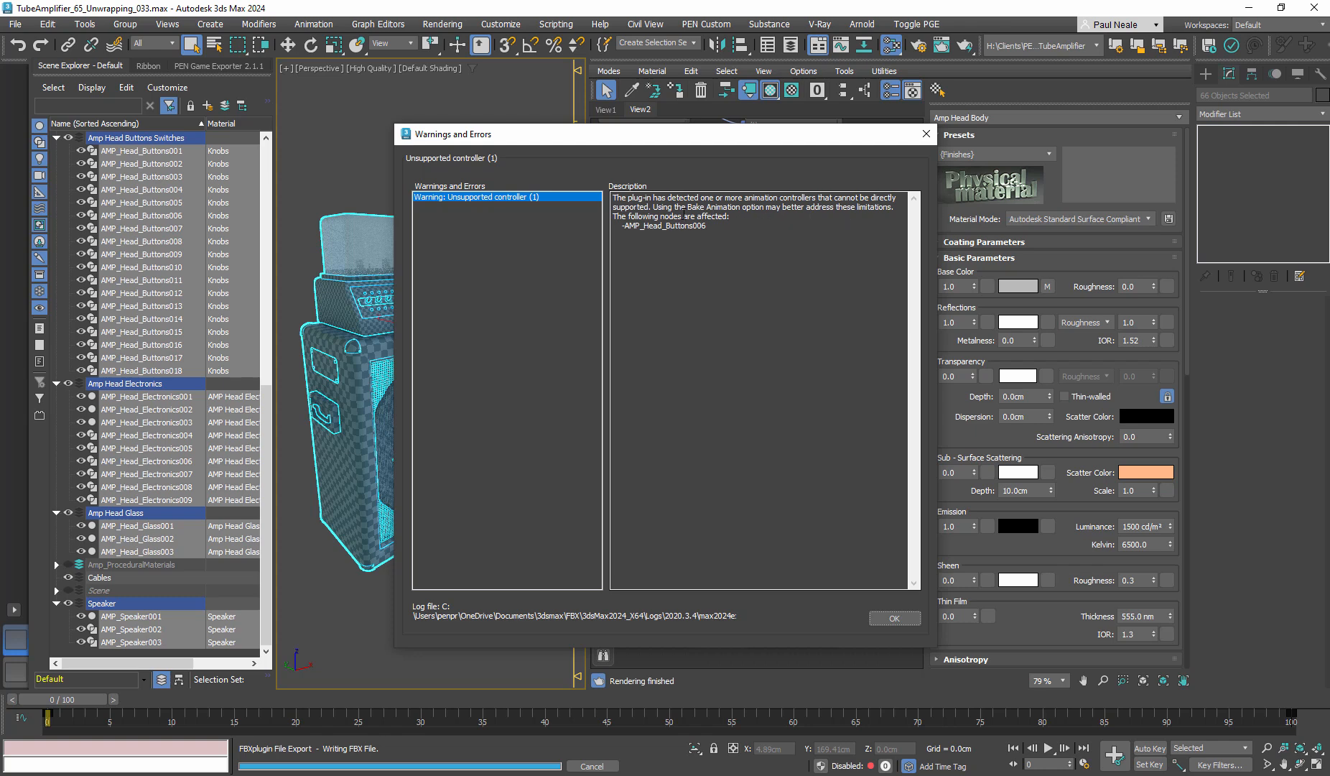
left_click_drag(716, 150, 974, 170)
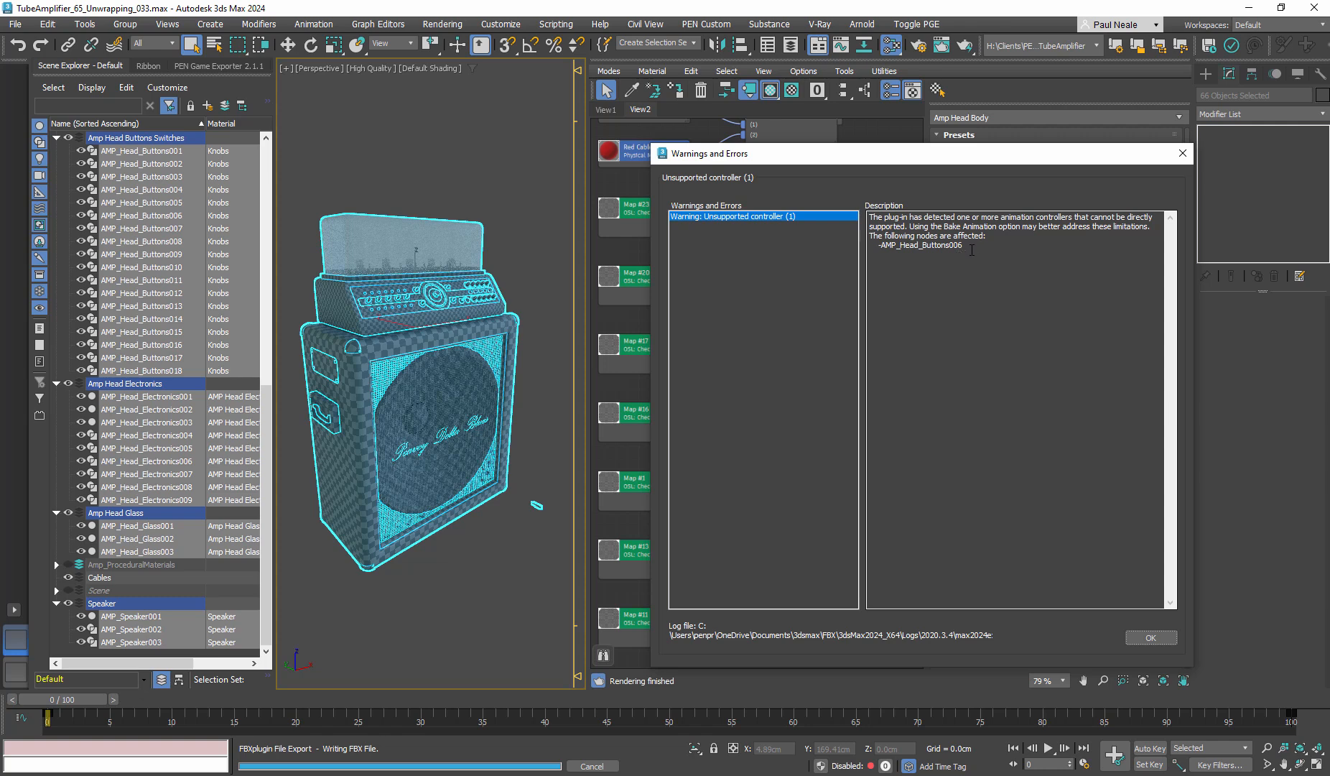
left_click_drag(961, 165, 750, 153)
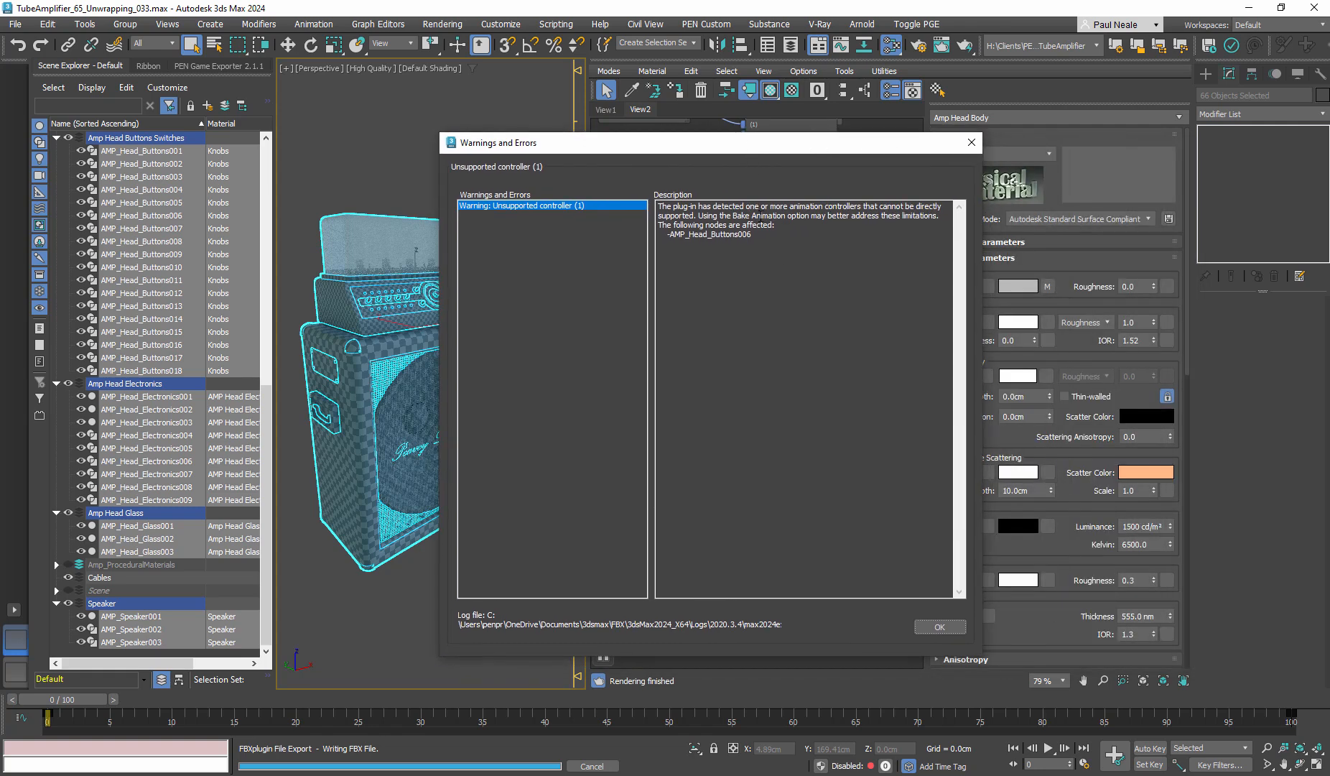
left_click(940, 627)
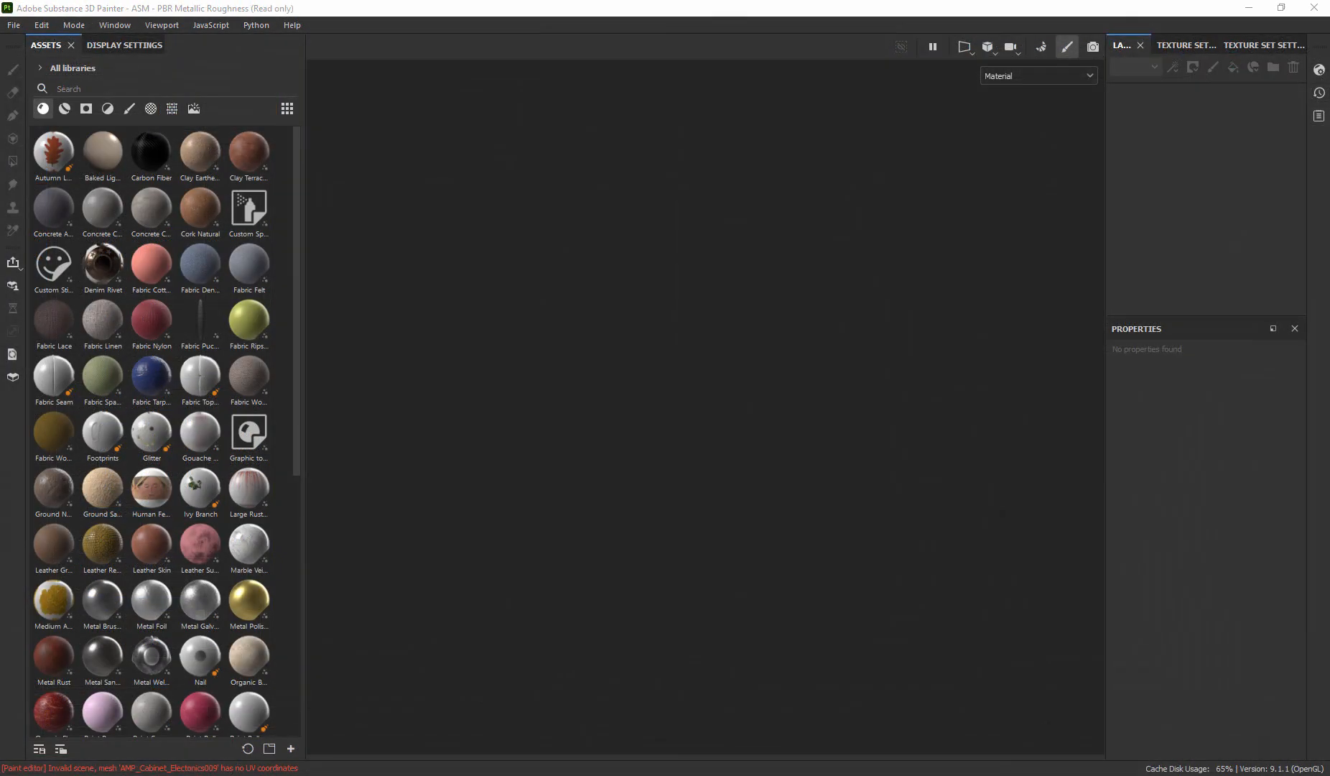
- Start a new project with the ASM - PBR Metallic Roughness template and choose TubeAmplifier_65_Unwrapping_032.fbx as its mesh
left_click(14, 26)
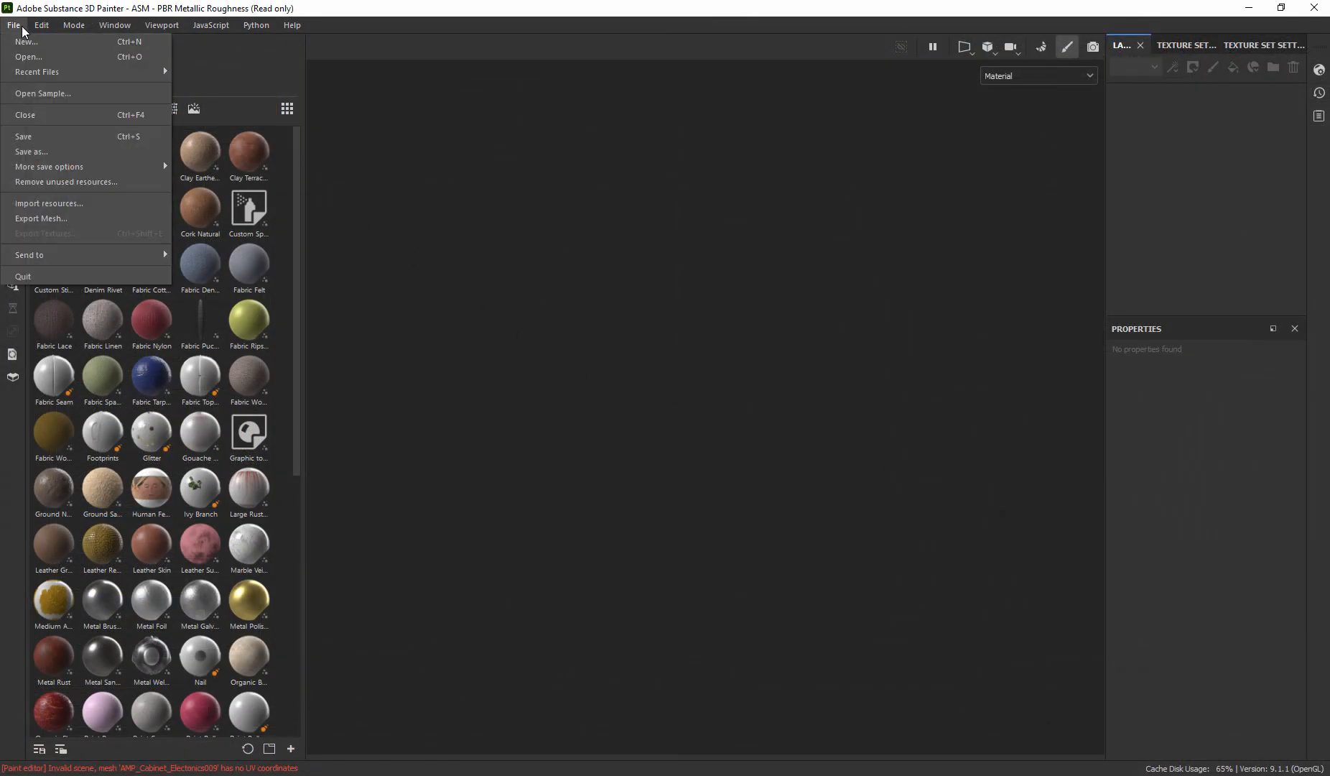
left_click(56, 41)
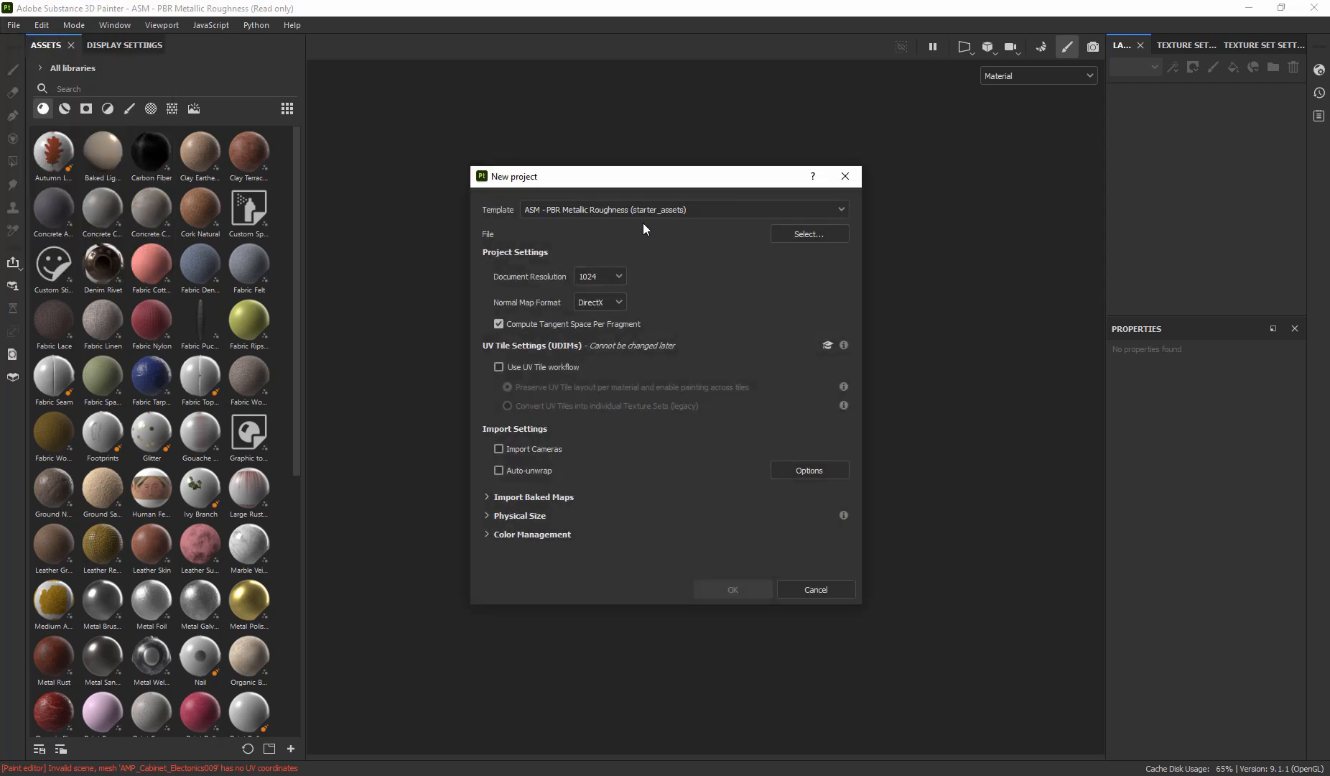
left_click(647, 206)
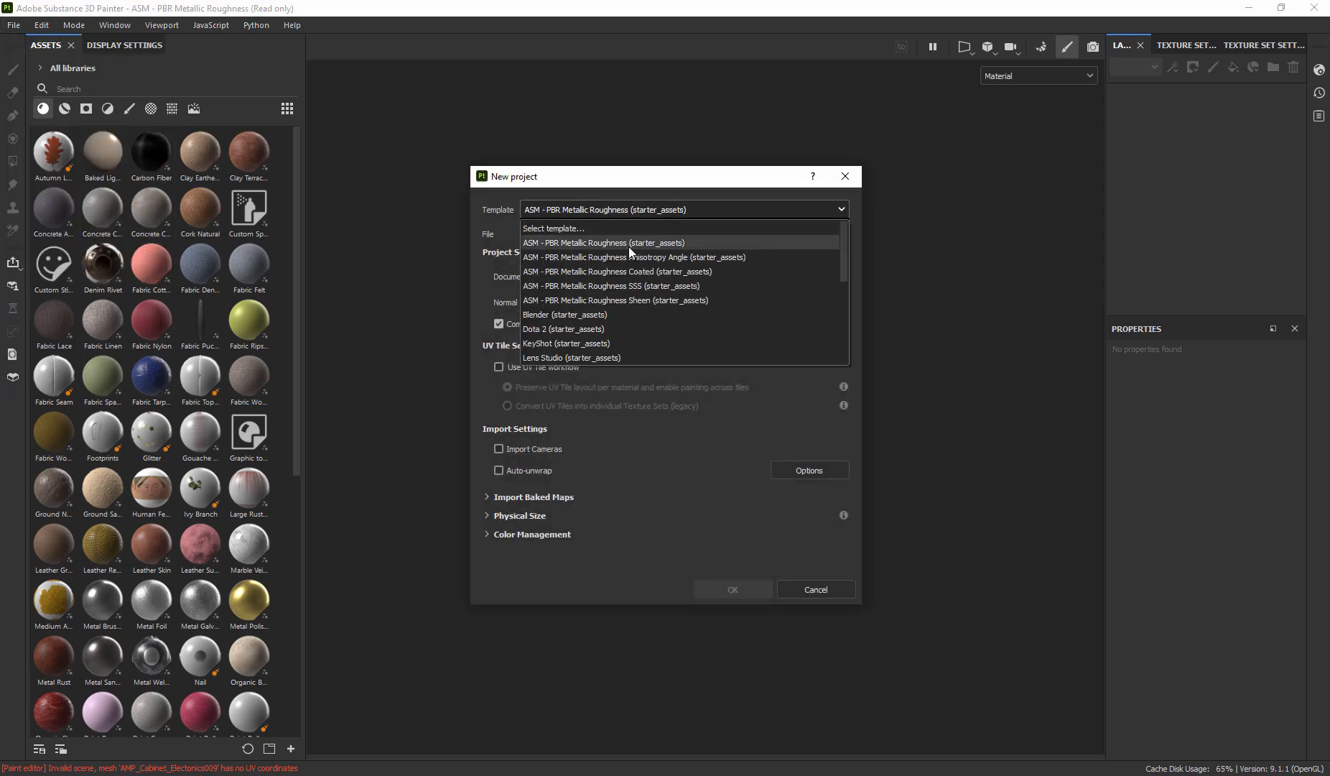
left_click(587, 245)
left_click(818, 237)
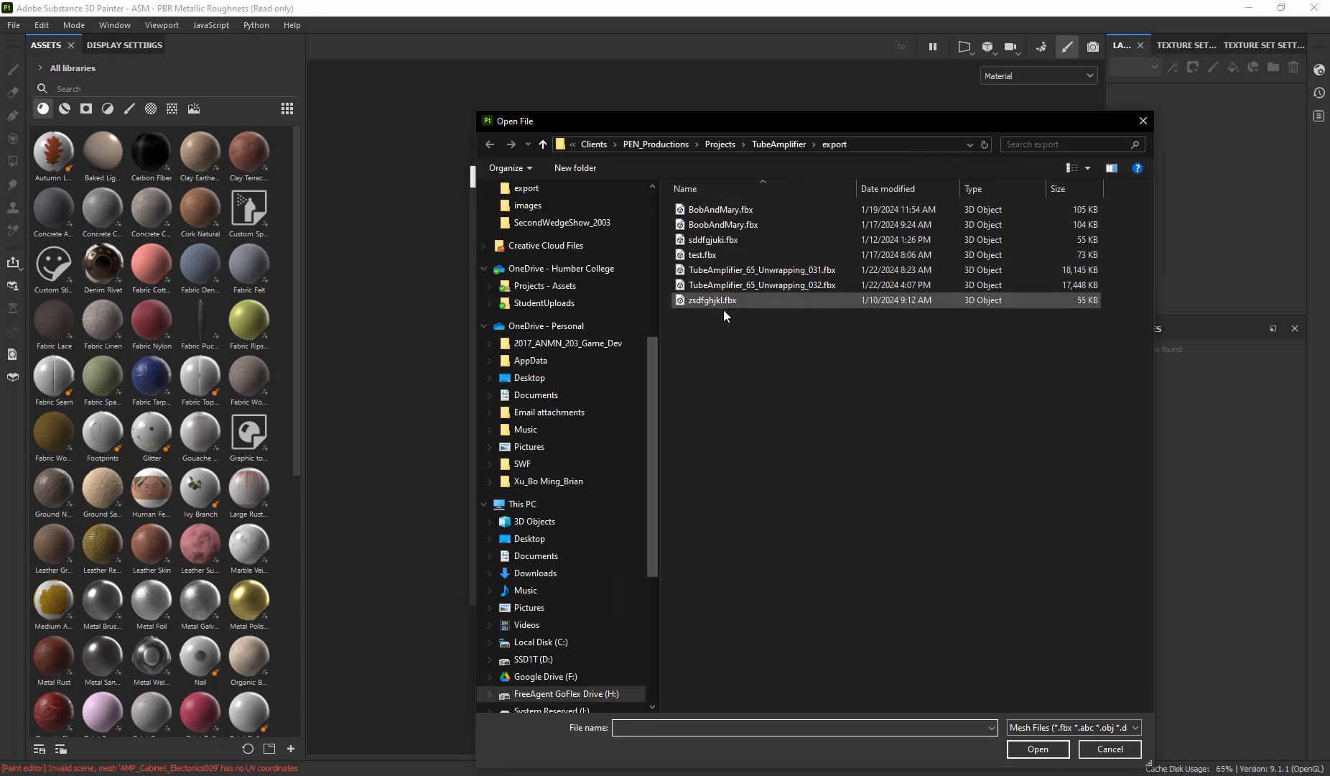
double_click(733, 284)
- Set the document resolution to 2048 and create the project, discarding the changes to the previous one
left_click(603, 279)
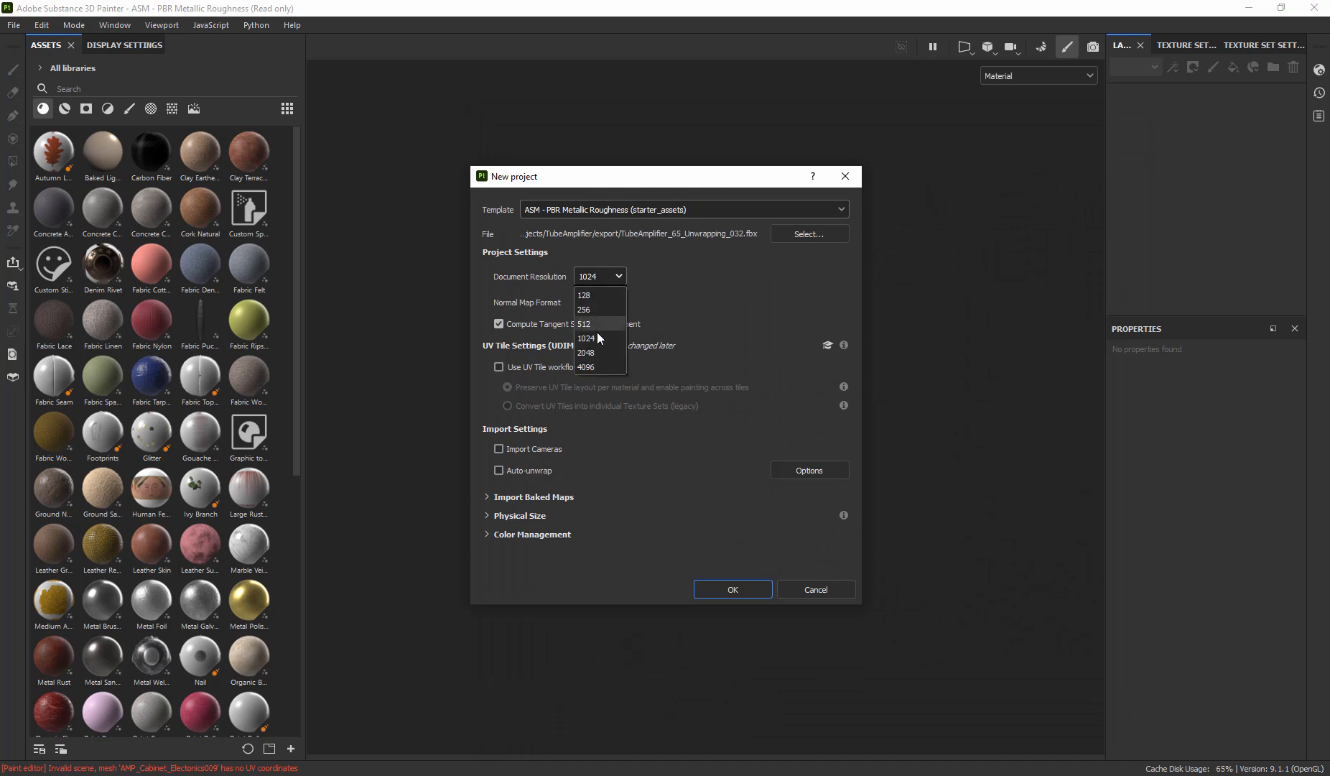
left_click(745, 587)
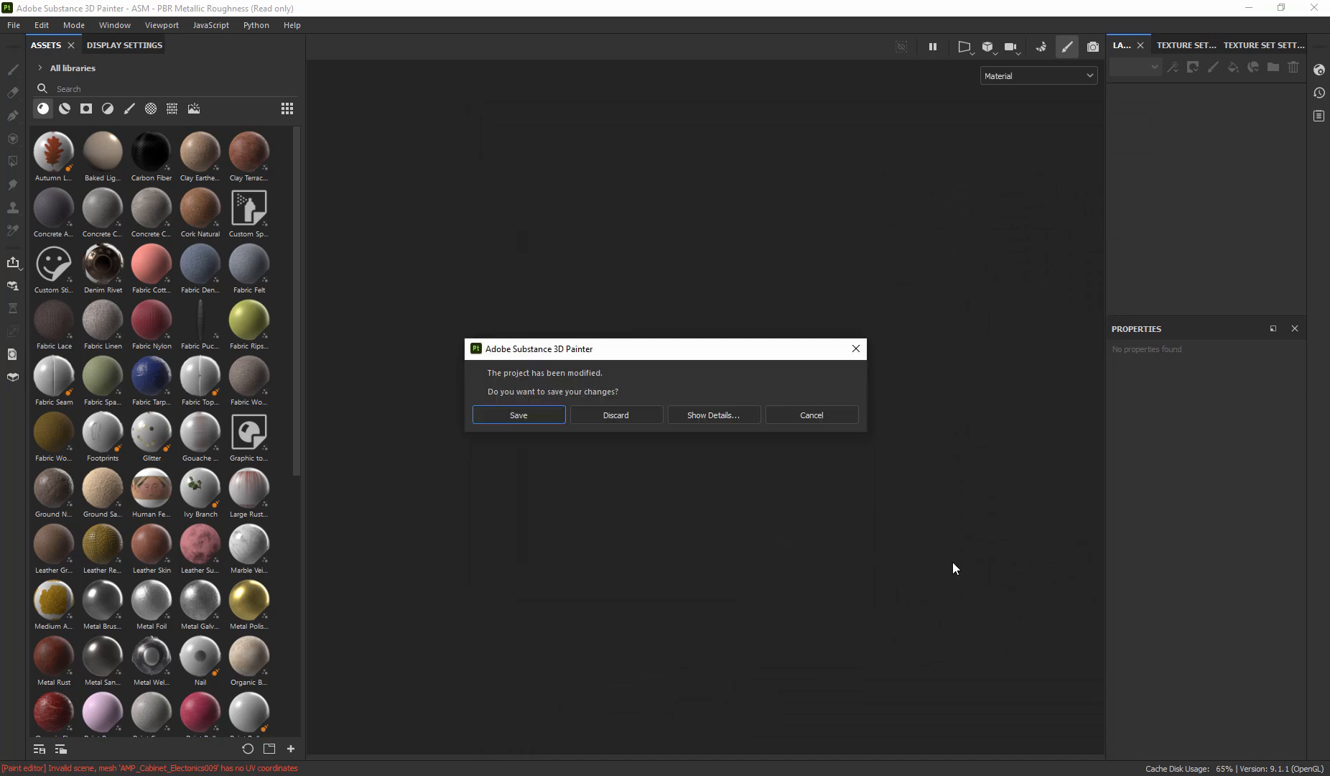
left_click(614, 418)
- Show the 3D and UV views side by side, fitting the whole amplifier and the full UV tile
mouse_move(841, 473)
left_mouse_down("alt")
mouse_move(814, 448)
mouse_move(838, 500)
mouse_move(966, 471)
left_mouse_up("alt")
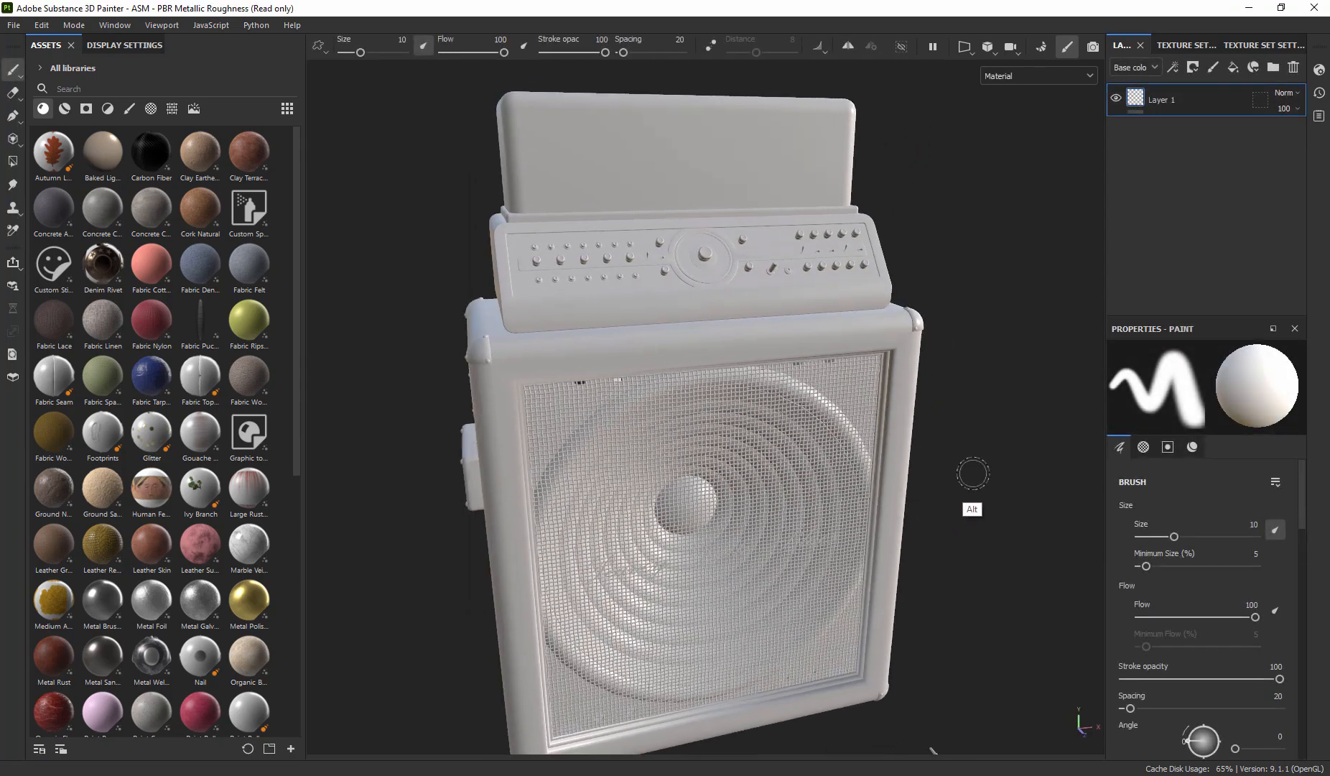
key("F1")
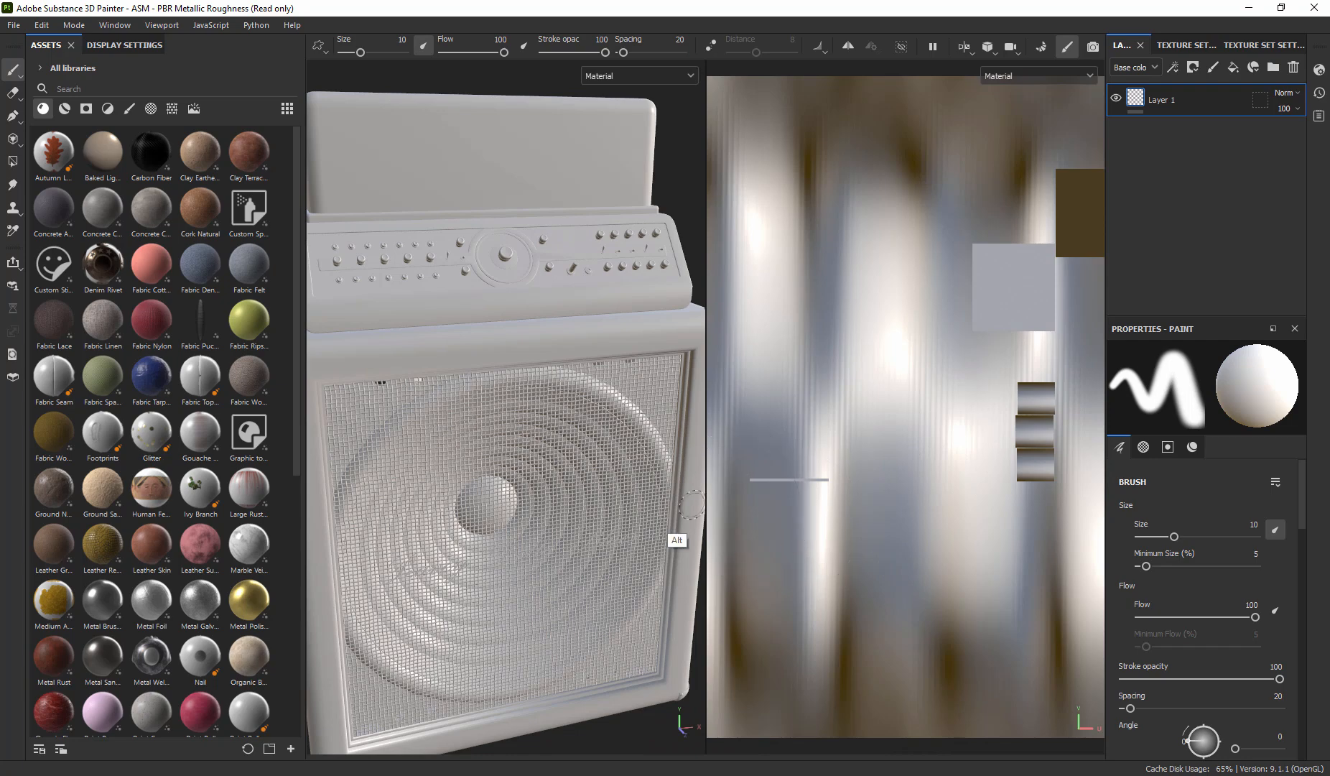
right_click_drag(614, 460, 435, 431, "alt")
right_click_drag(977, 467, 679, 422, "alt")
middle_click_drag(976, 429, 920, 390, "alt")
scroll(894, 420, "up", 2)
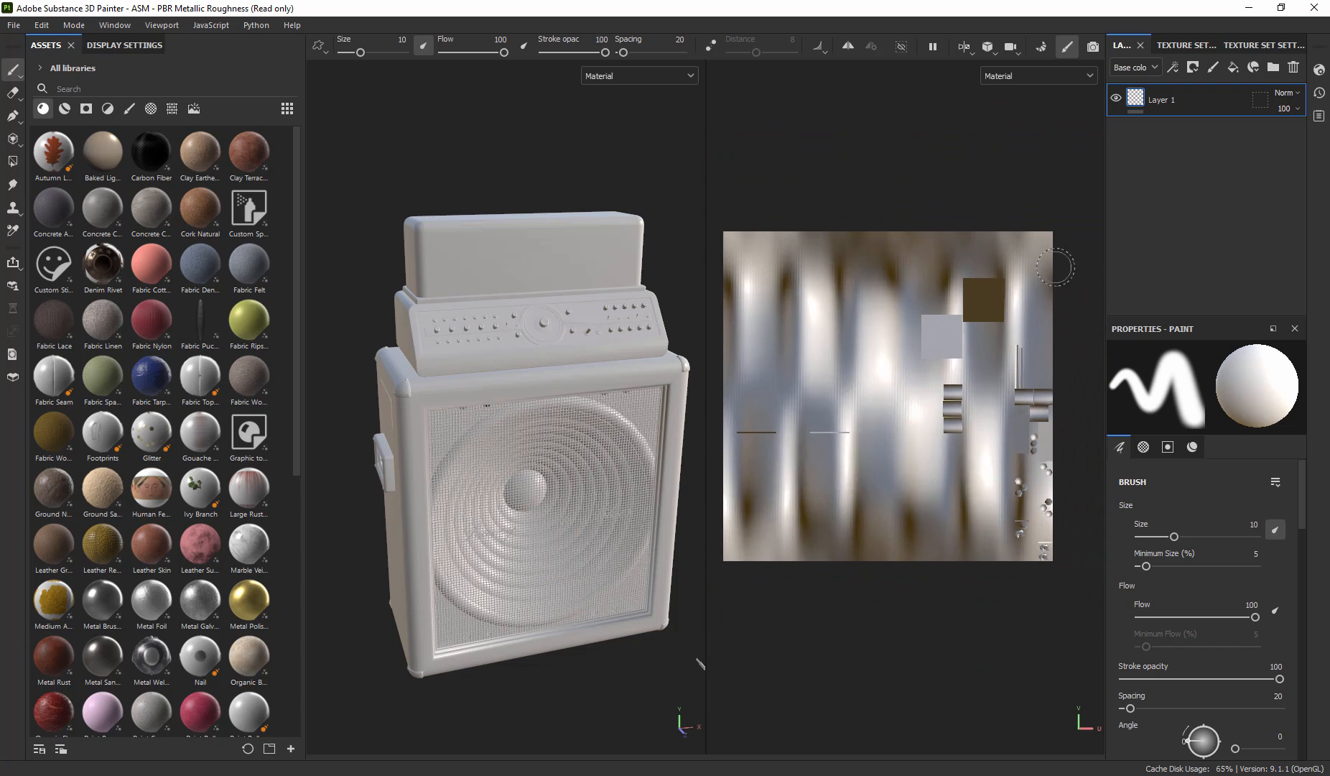
- Dock the layer stack beneath the texture set list so both stay visible together
left_click(1171, 45)
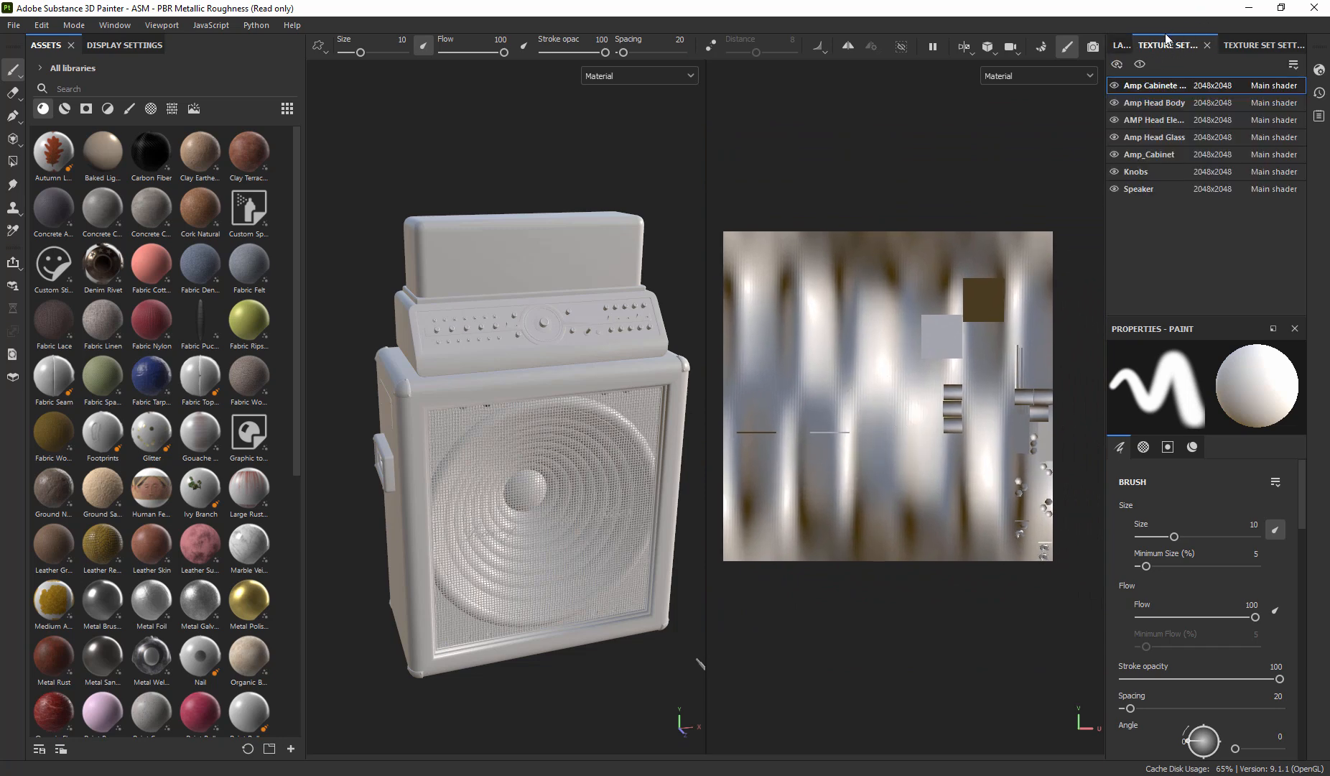
left_click(1121, 44)
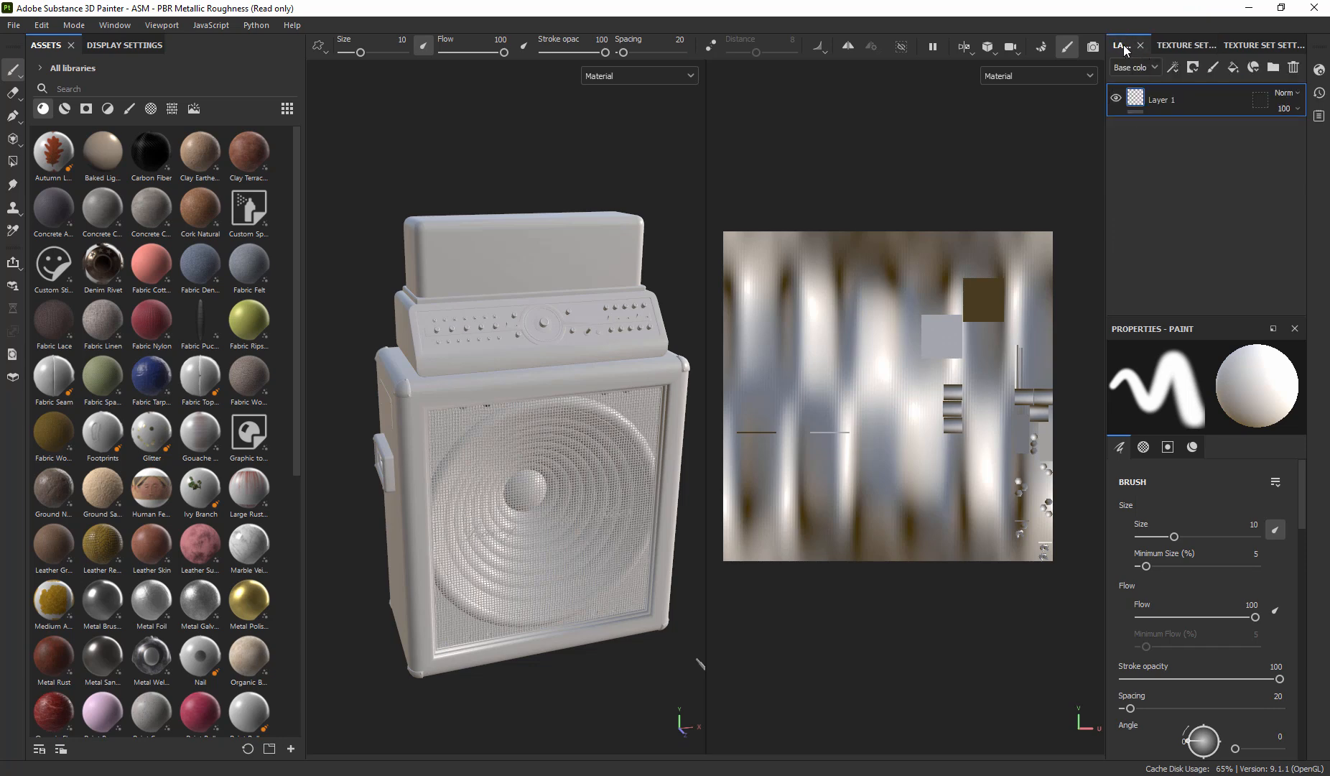
left_click_drag(1136, 79, 1214, 280)
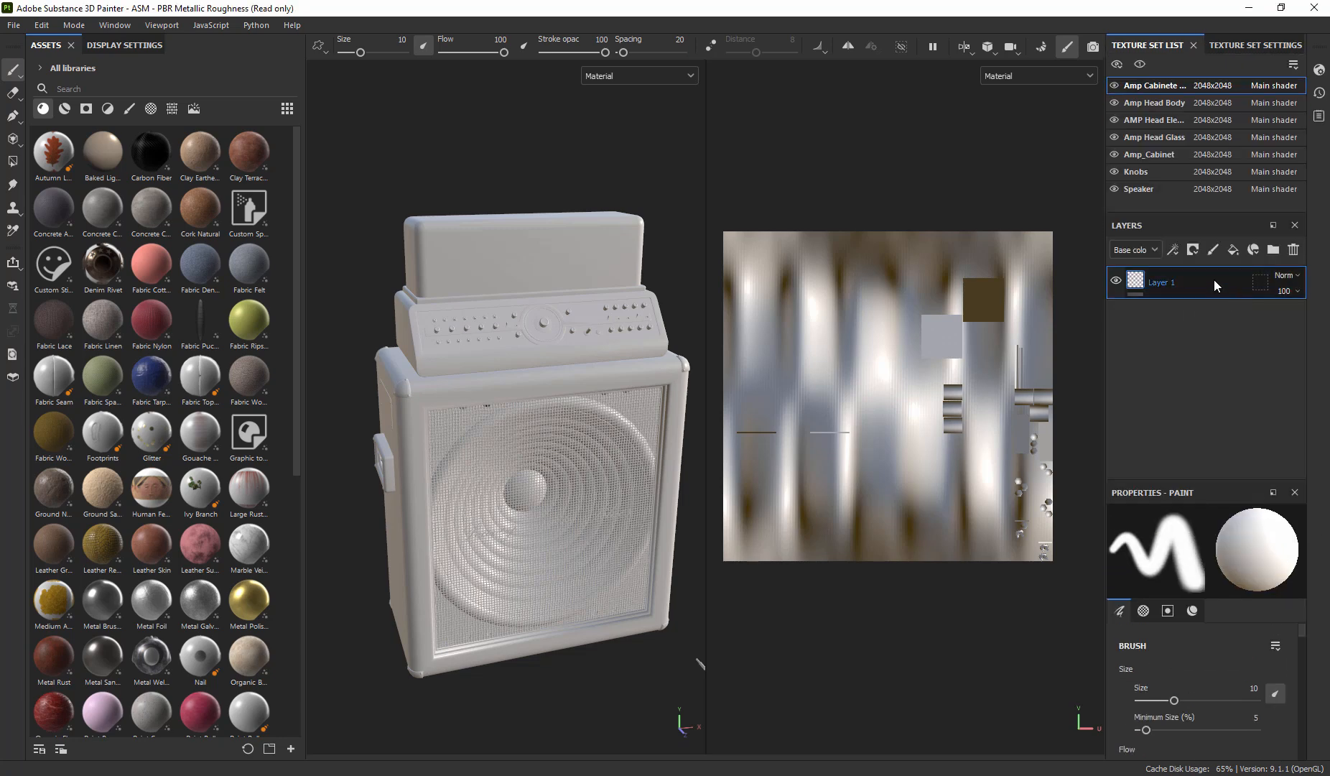
- Look through the Amp Head Body, Amp Head Glass and Amp Cabinete electronics texture sets, examining the cabinet electronics UV layout closely
left_click(1151, 102)
left_click(1145, 136)
left_click(1156, 101)
left_click(1156, 87)
right_click_drag(777, 424, 857, 423, "alt")
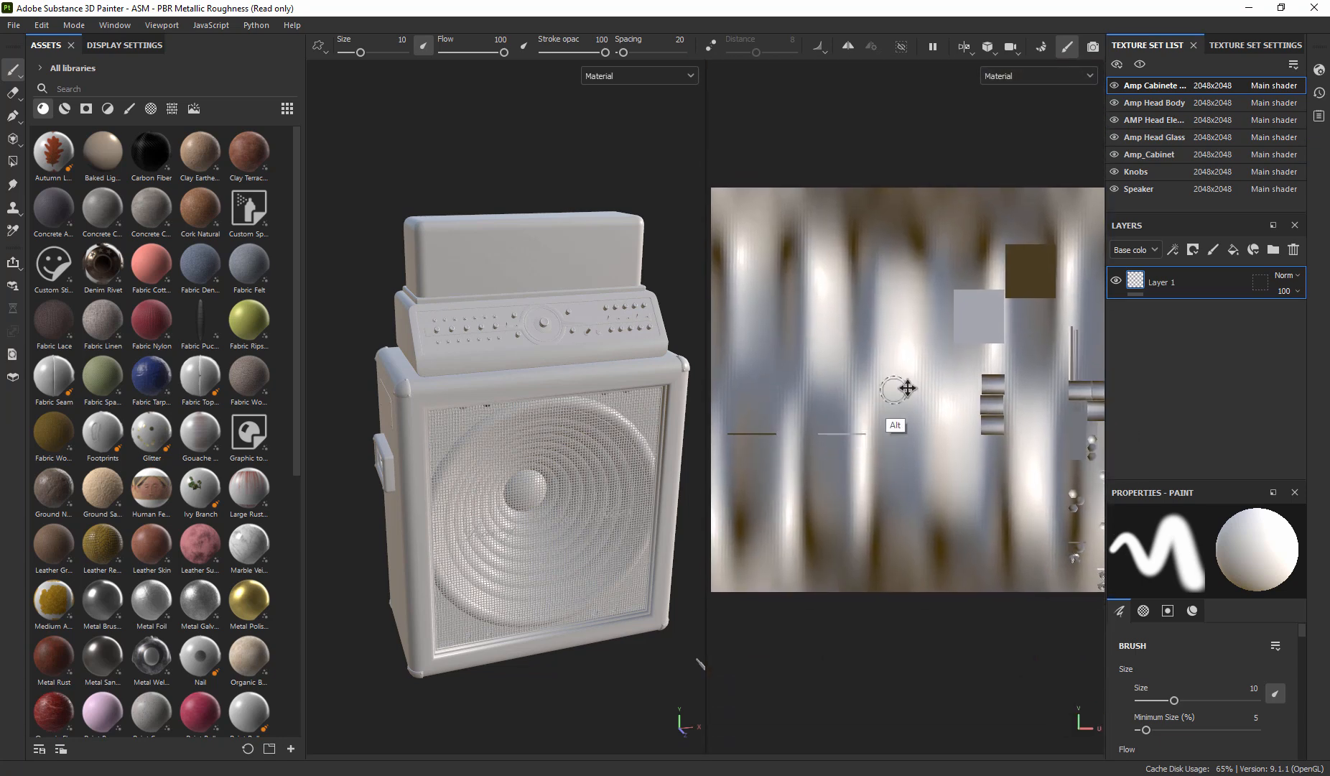
middle_click_drag(900, 390, 799, 386, "alt")
right_click_drag(800, 386, 958, 381, "alt")
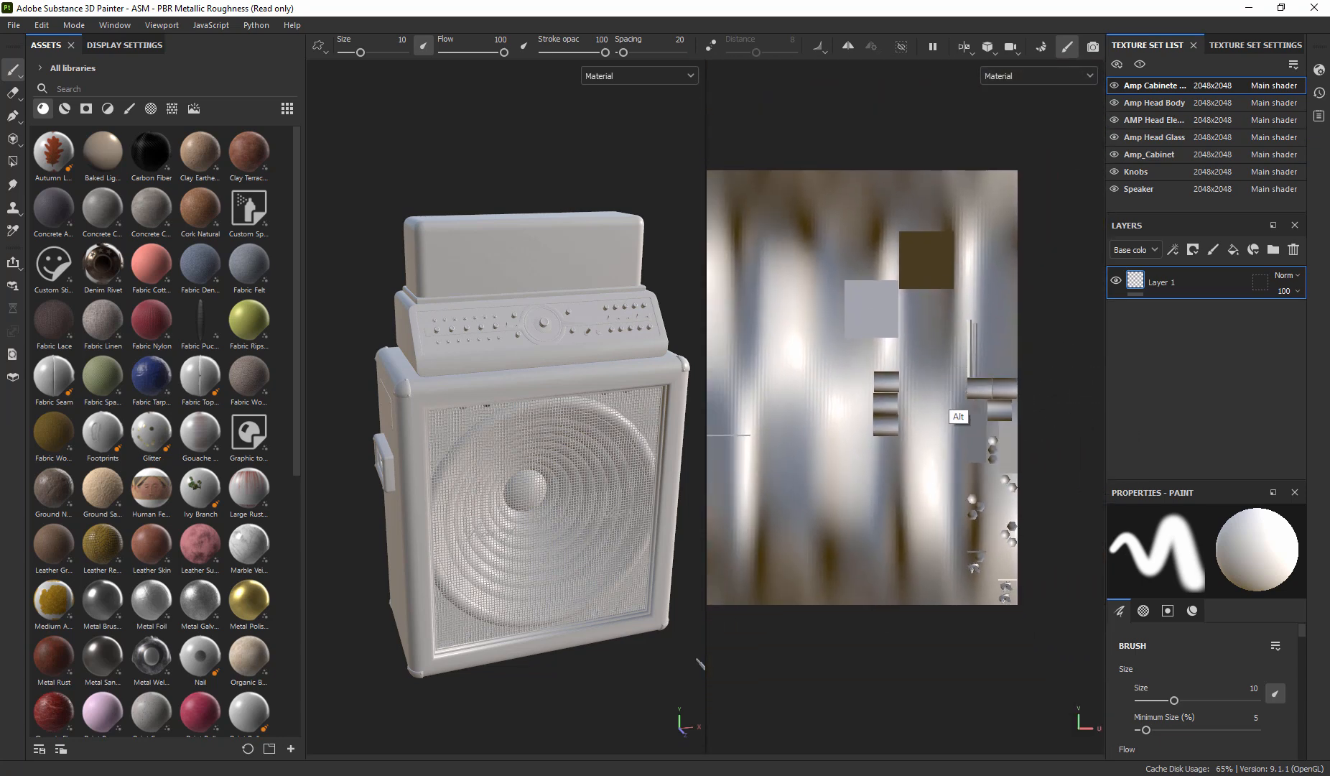
middle_click_drag(821, 367, 983, 380, "alt")
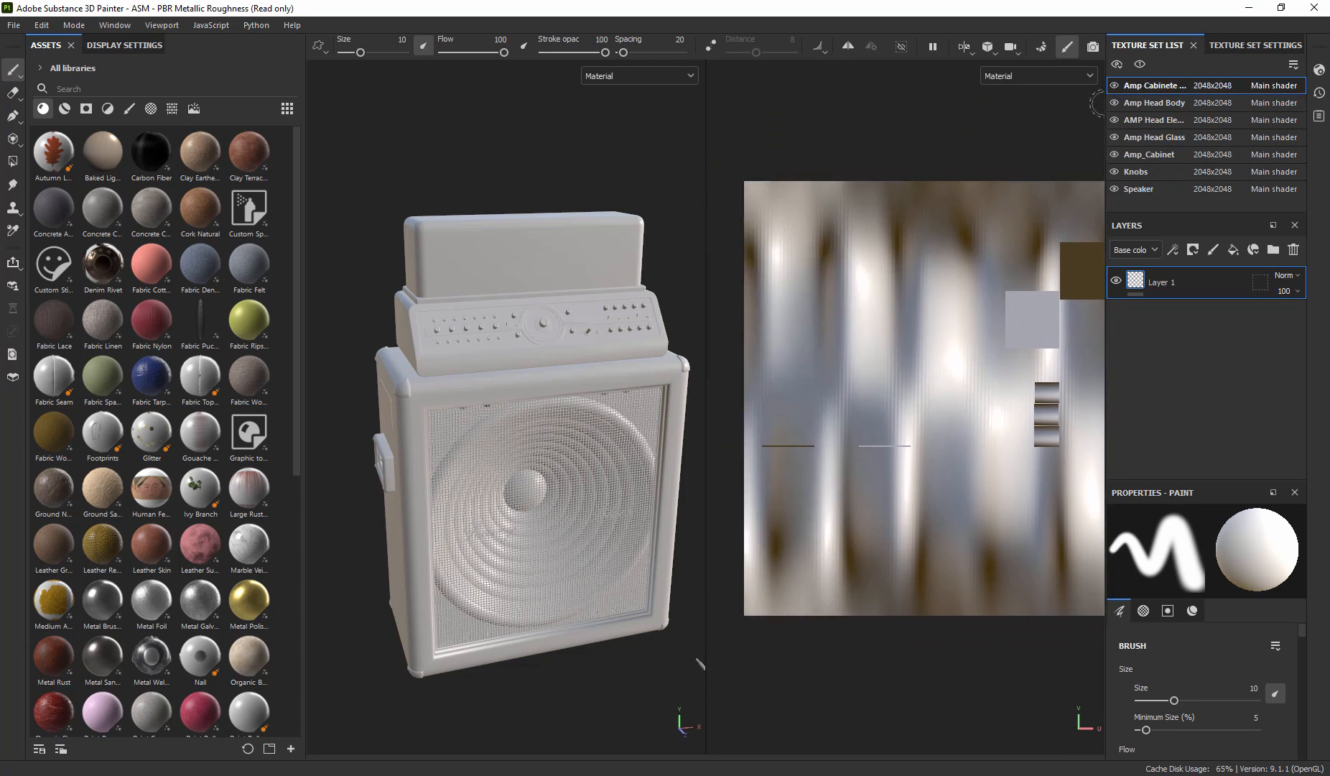
- Widen the texture set list to show the full set names and select Amp Cabinete electronics
left_click(1128, 103)
left_click_drag(1079, 108, 960, 108)
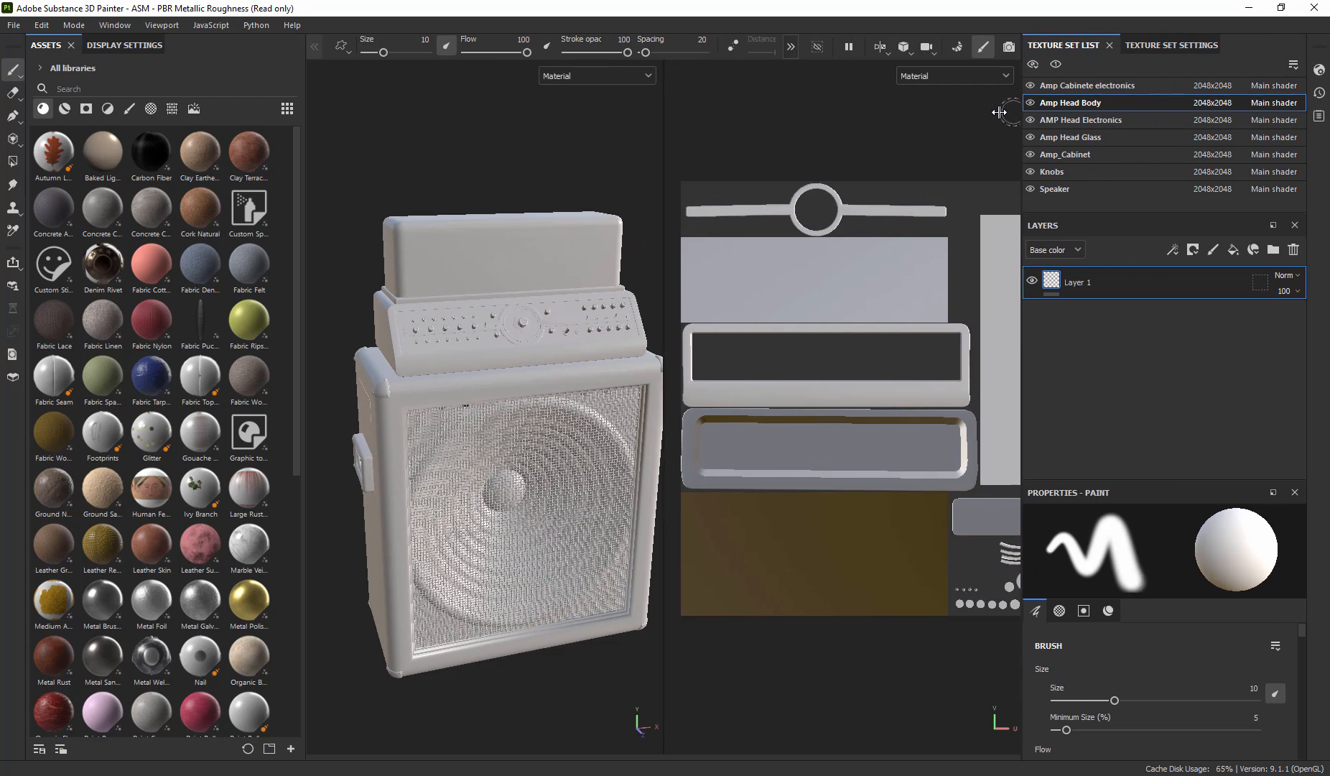
left_click(1084, 86)
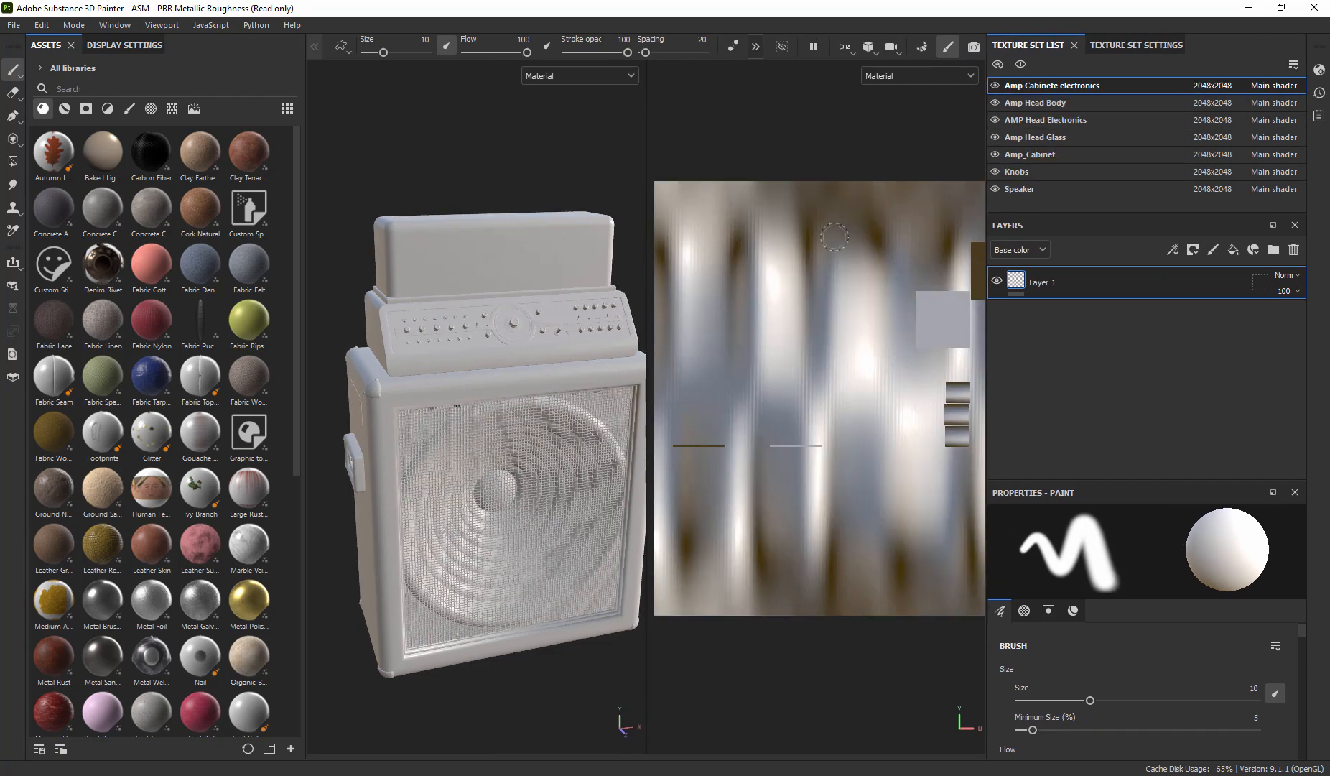
- Review the UV layouts of the Speaker, Knobs, Amp_Cabinet, Amp Head Glass and AMP Head Electronics texture sets
left_click(1035, 188)
left_click(1036, 173)
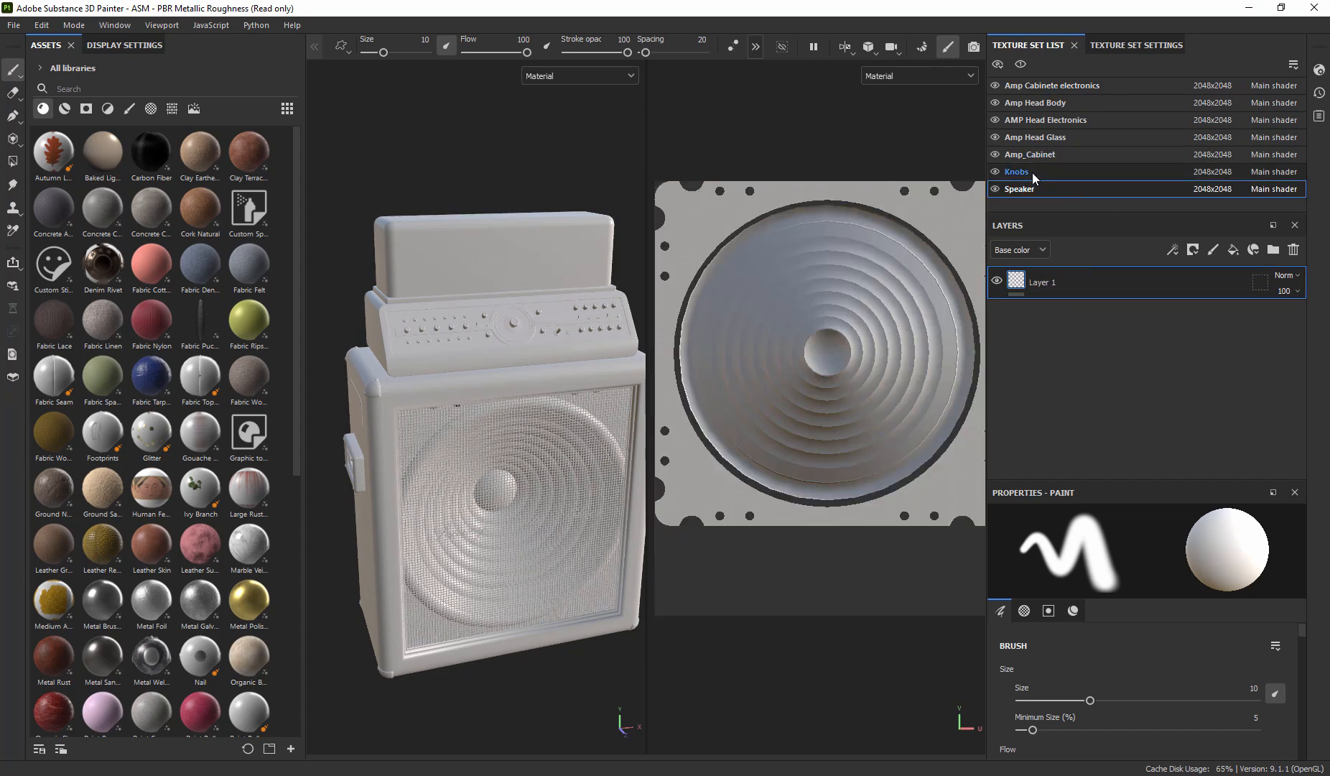
left_click(1049, 156)
left_click(1041, 174)
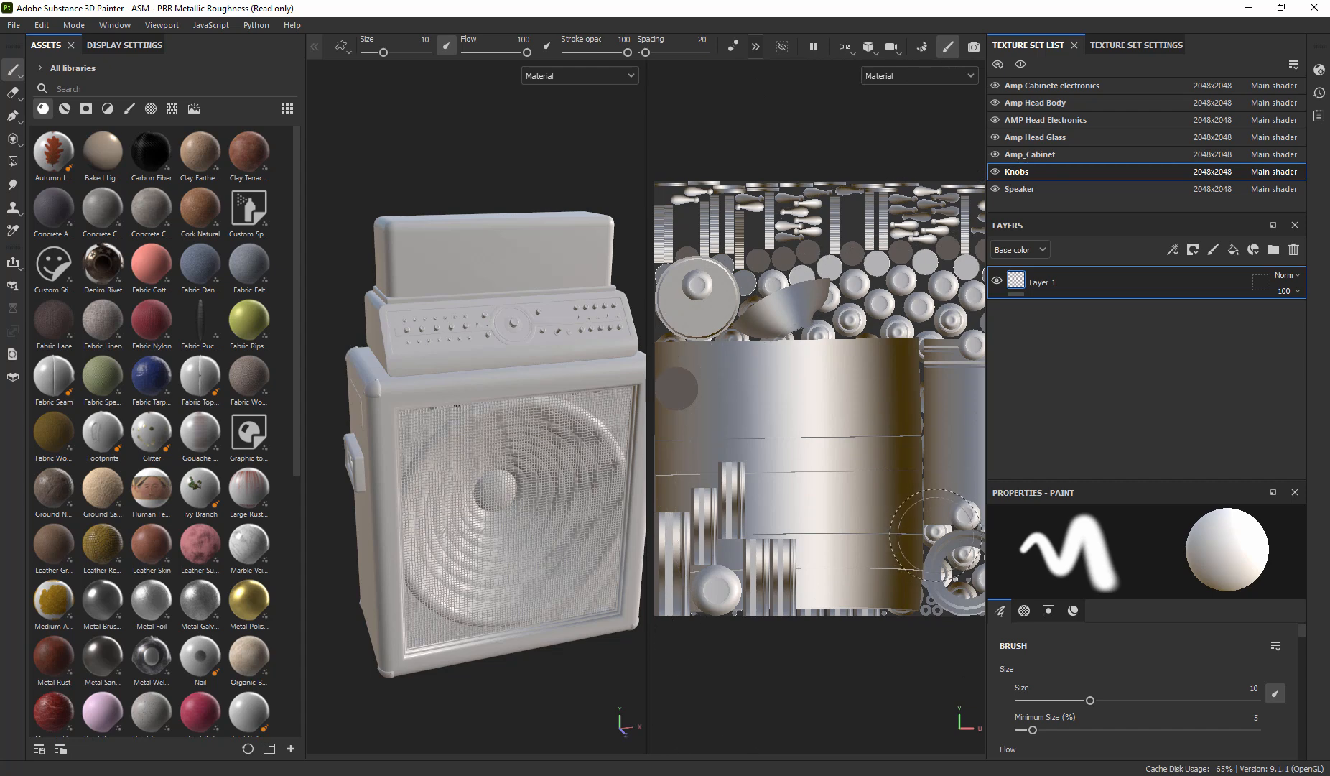
left_click(1046, 159)
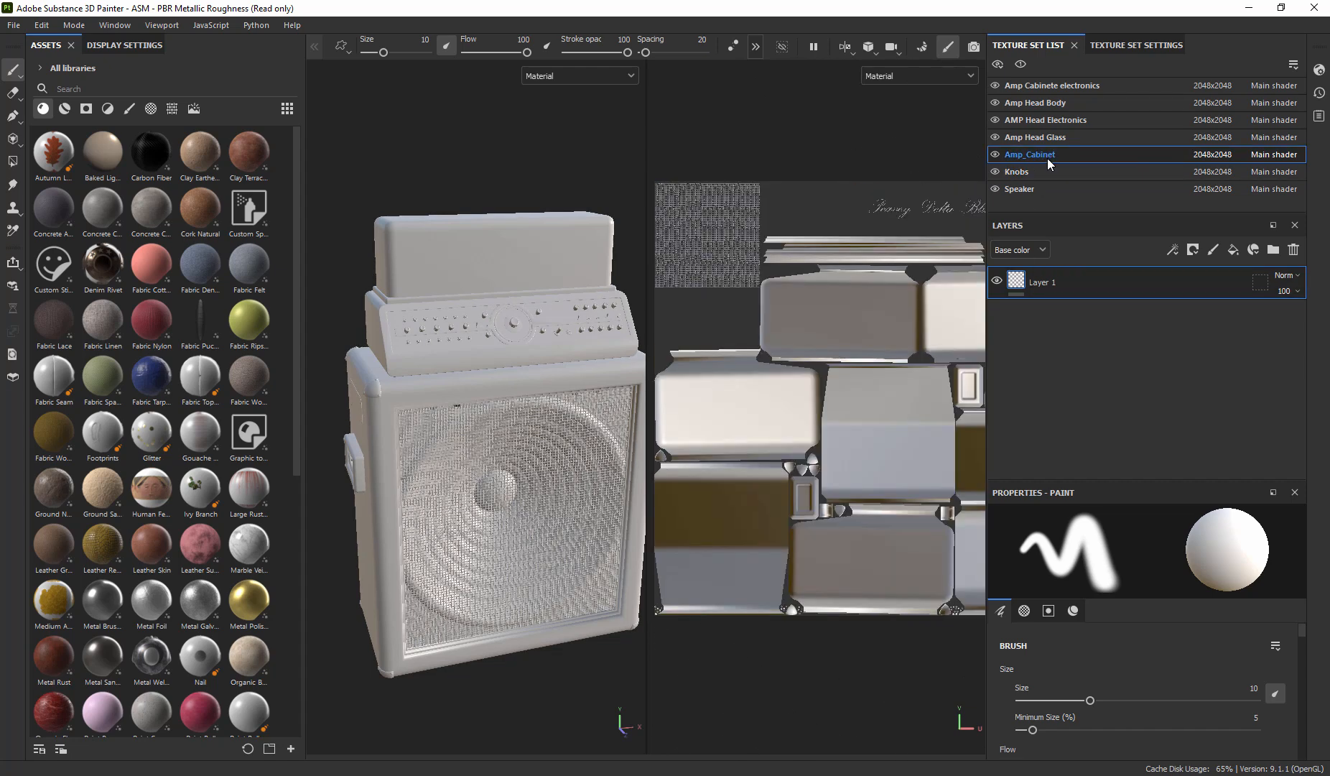
left_click(1061, 125)
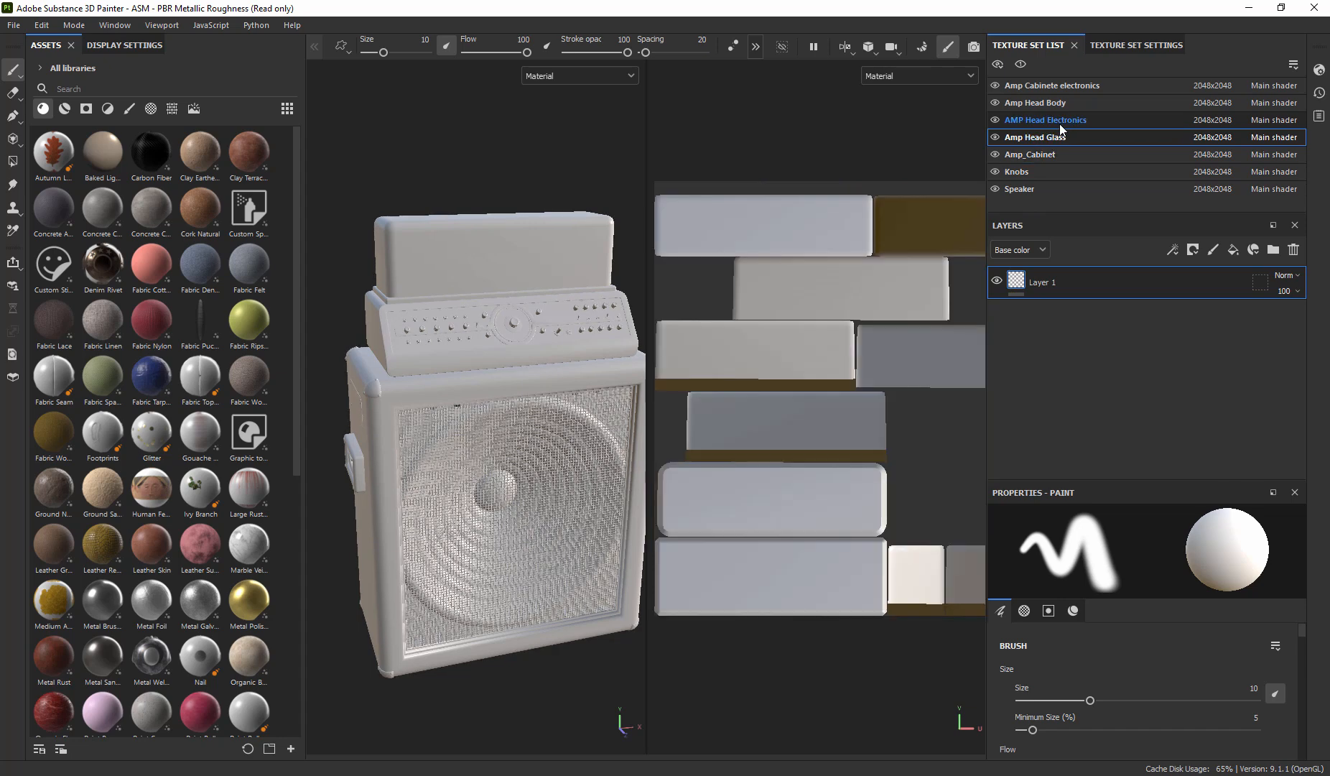
mouse_move(843, 404)
right_mouse_down("alt")
mouse_move(787, 395)
mouse_move(797, 388)
right_mouse_up("alt")
middle_click_drag(871, 382, 814, 372, "alt")
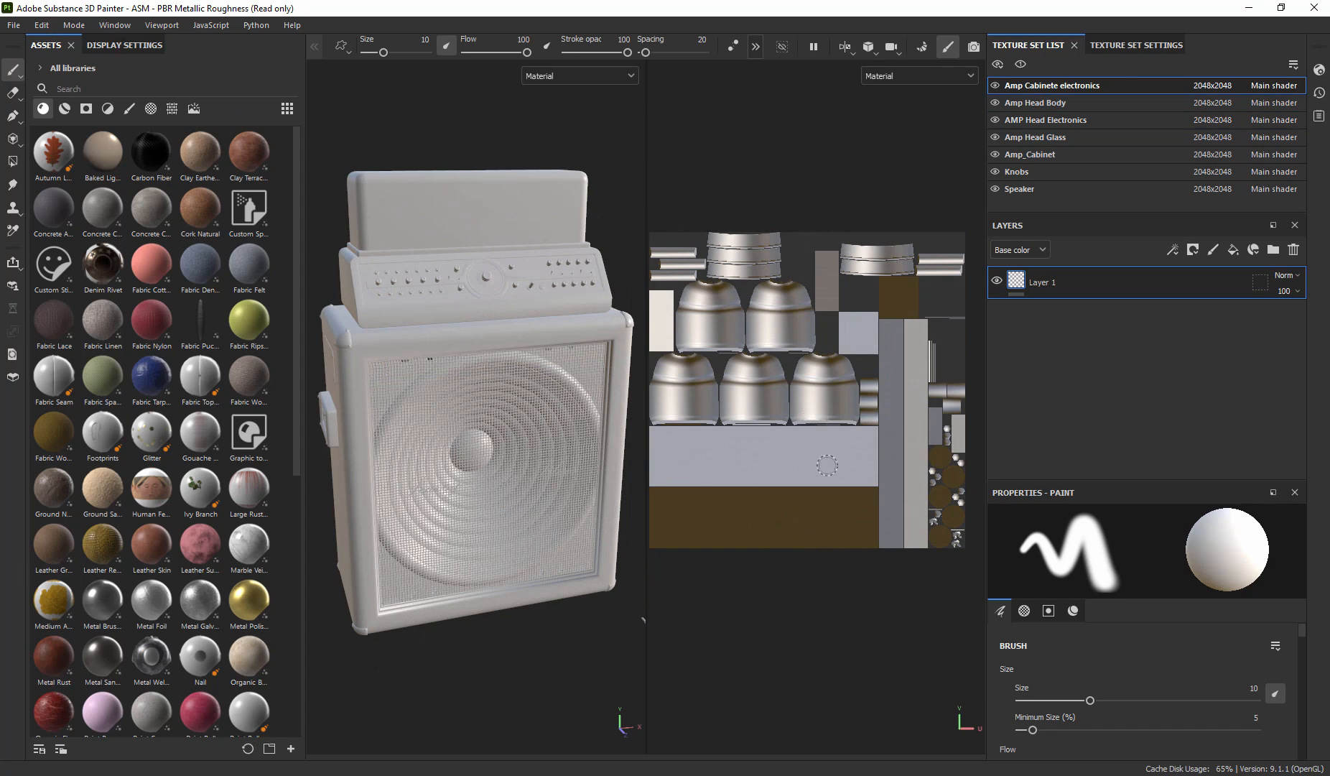
- Compare the UV layouts of the AMP Head Electronics, Amp Head Body and Amp Head Glass texture sets
left_click(42, 26)
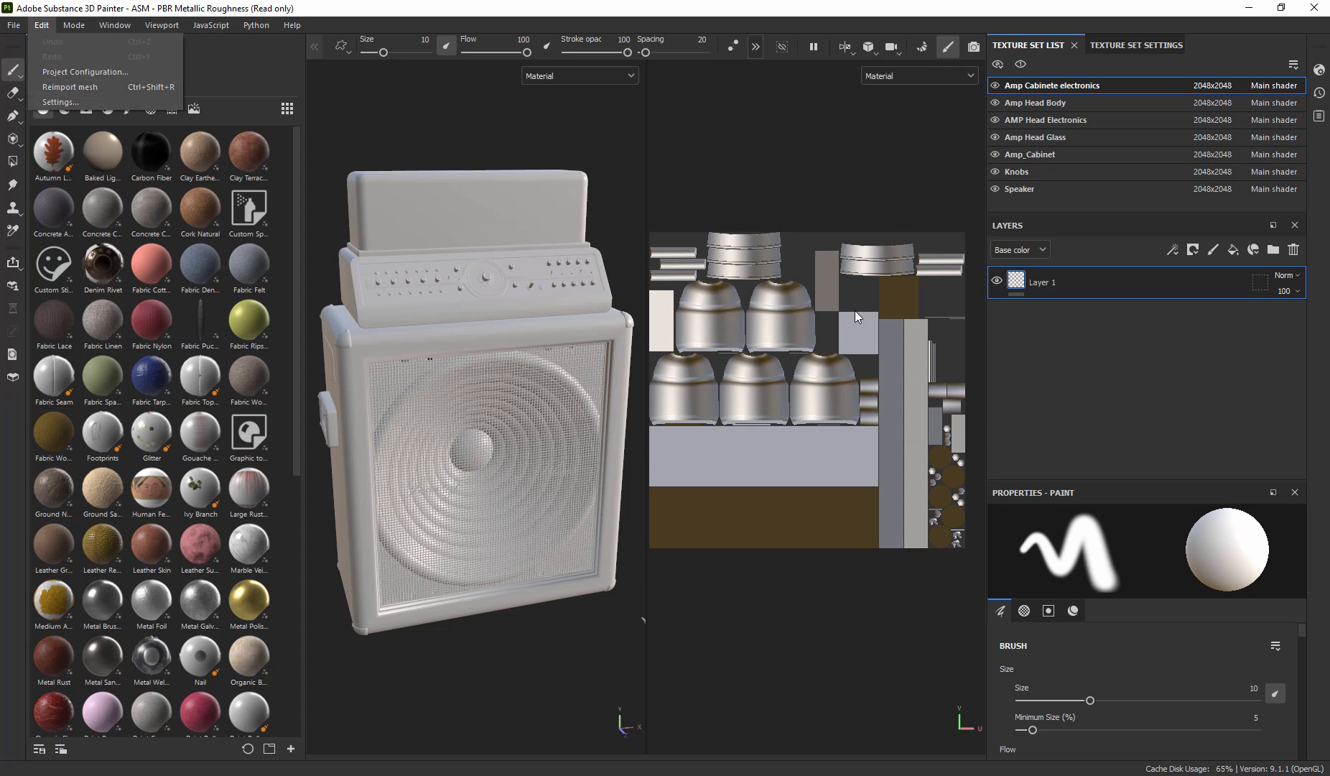
left_click(1077, 121)
left_click(1077, 121)
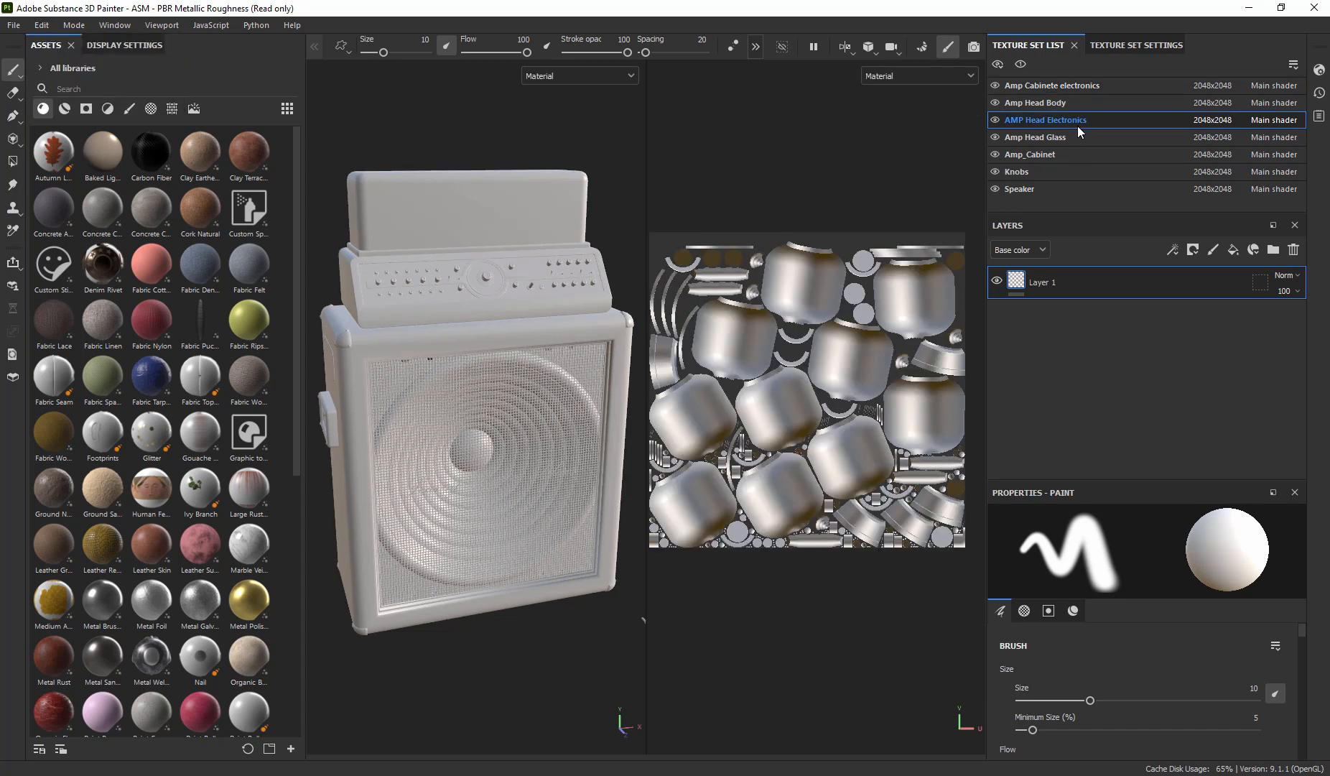
left_click(1046, 105)
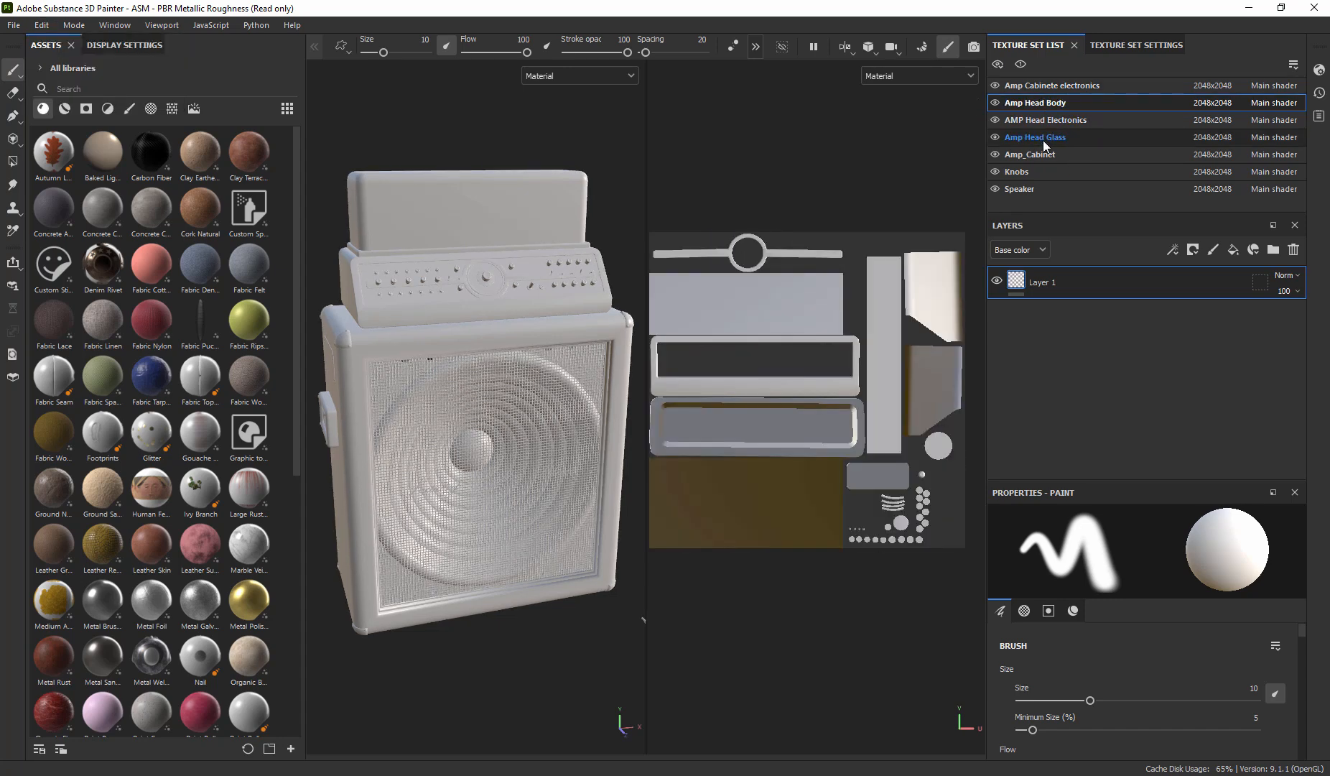
left_click(1042, 140)
left_click(1046, 124)
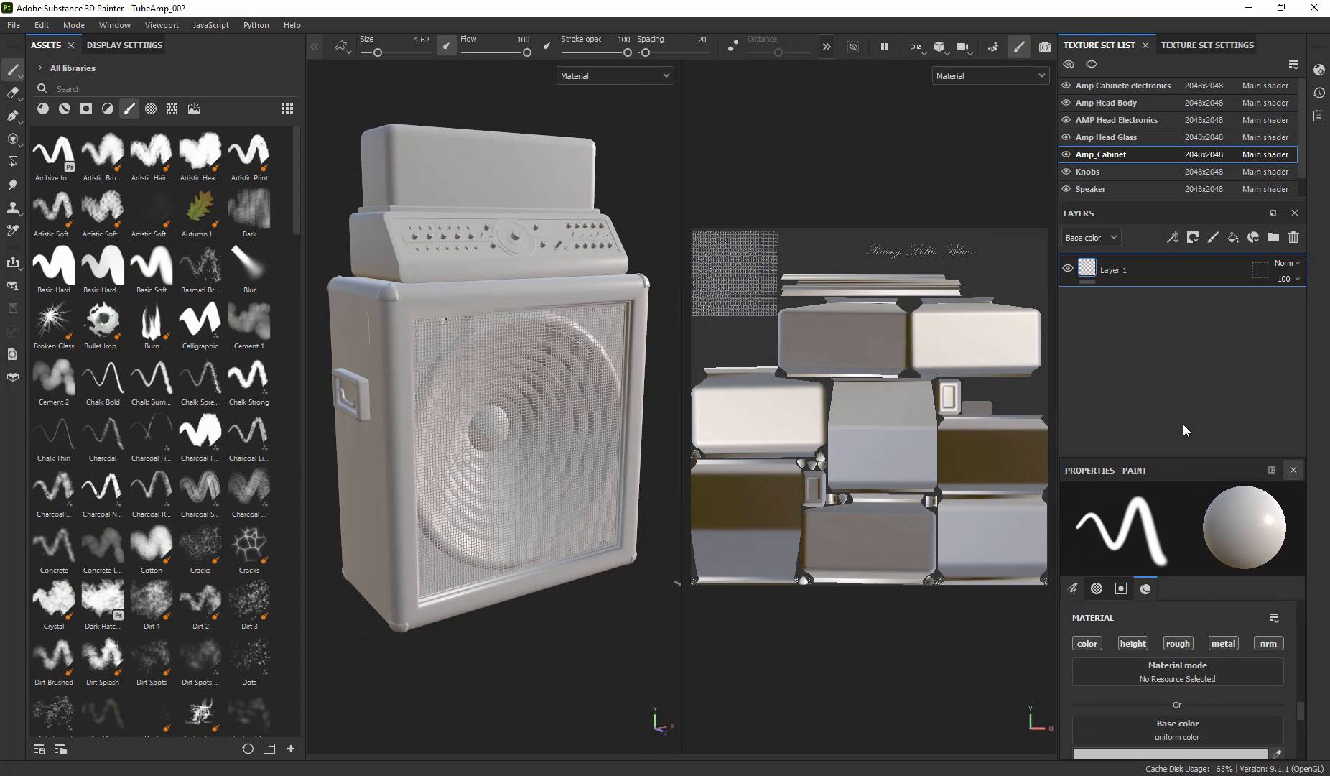
- Hide every texture set except Amp_Cabinet and display only the 3D view
left_click(1066, 86)
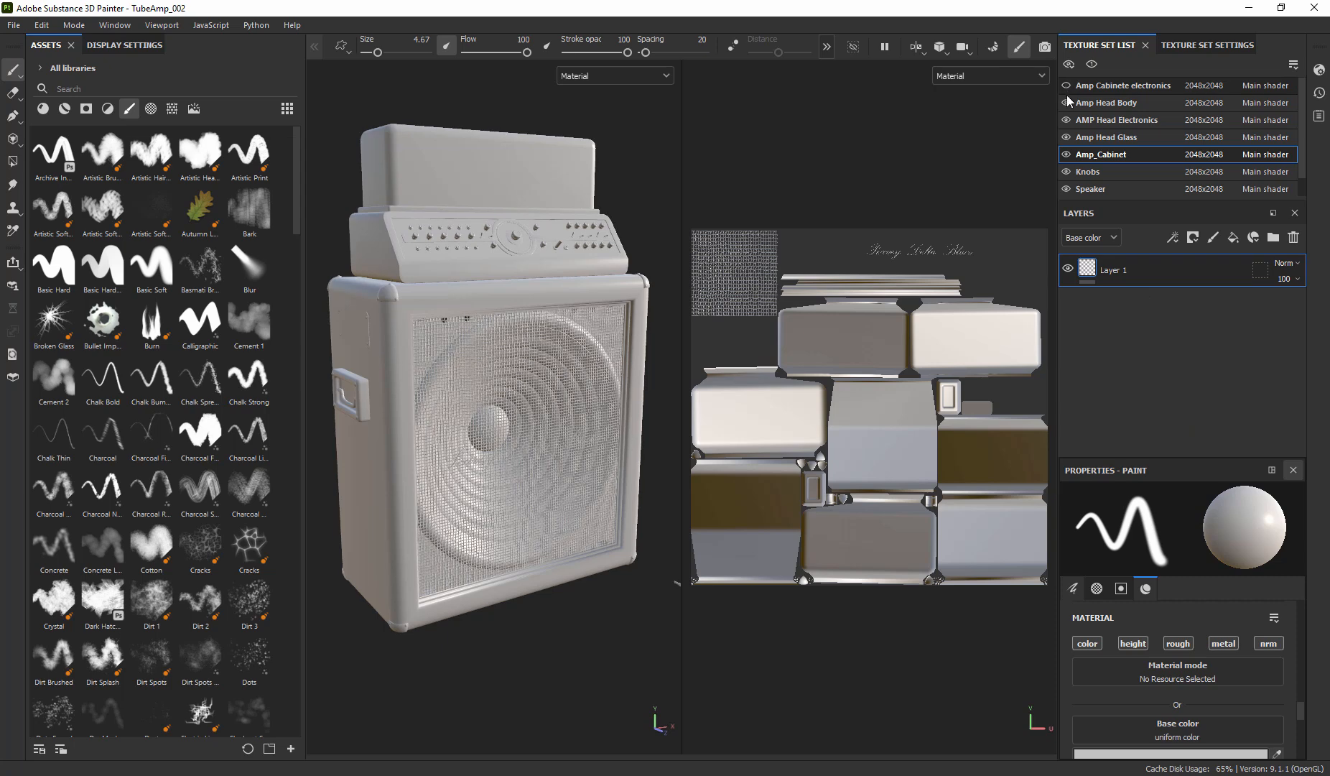
left_click(1066, 102)
left_click(1066, 137)
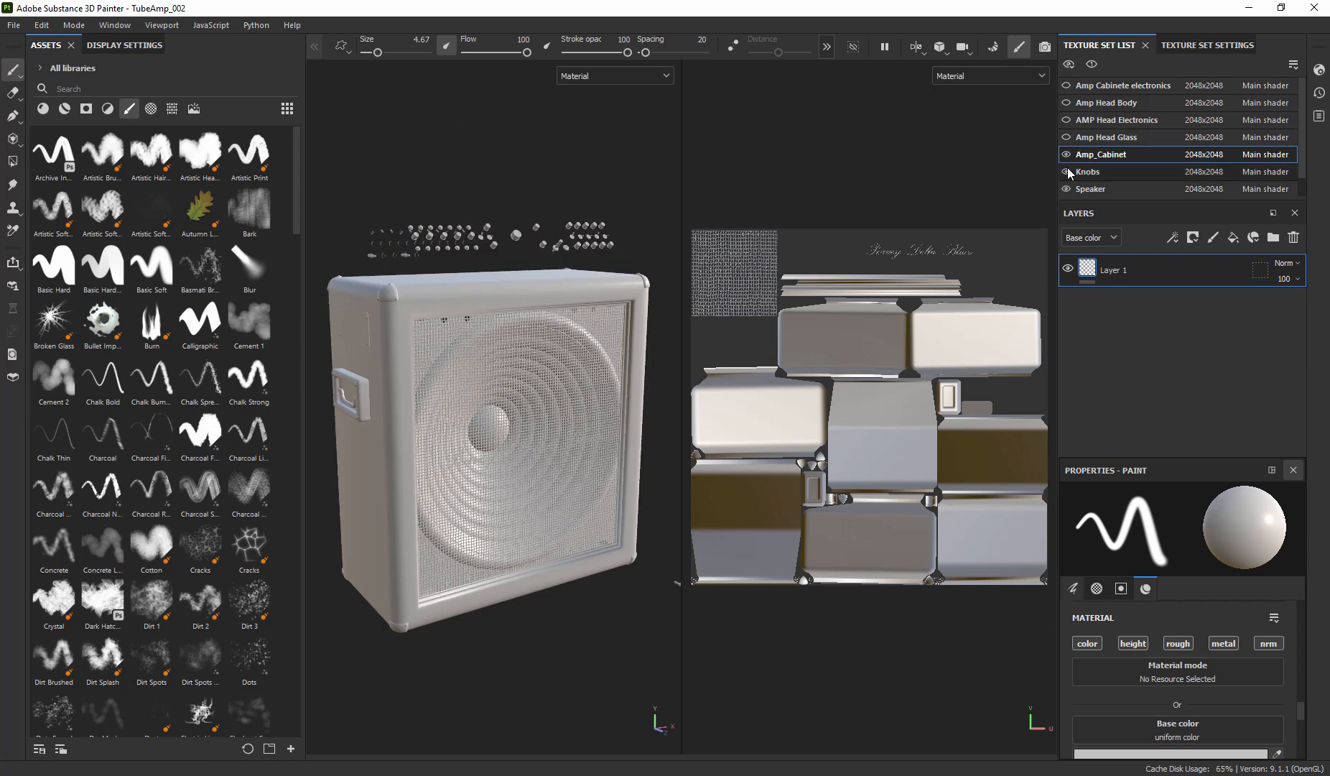
left_click(1066, 171)
left_click(1068, 189)
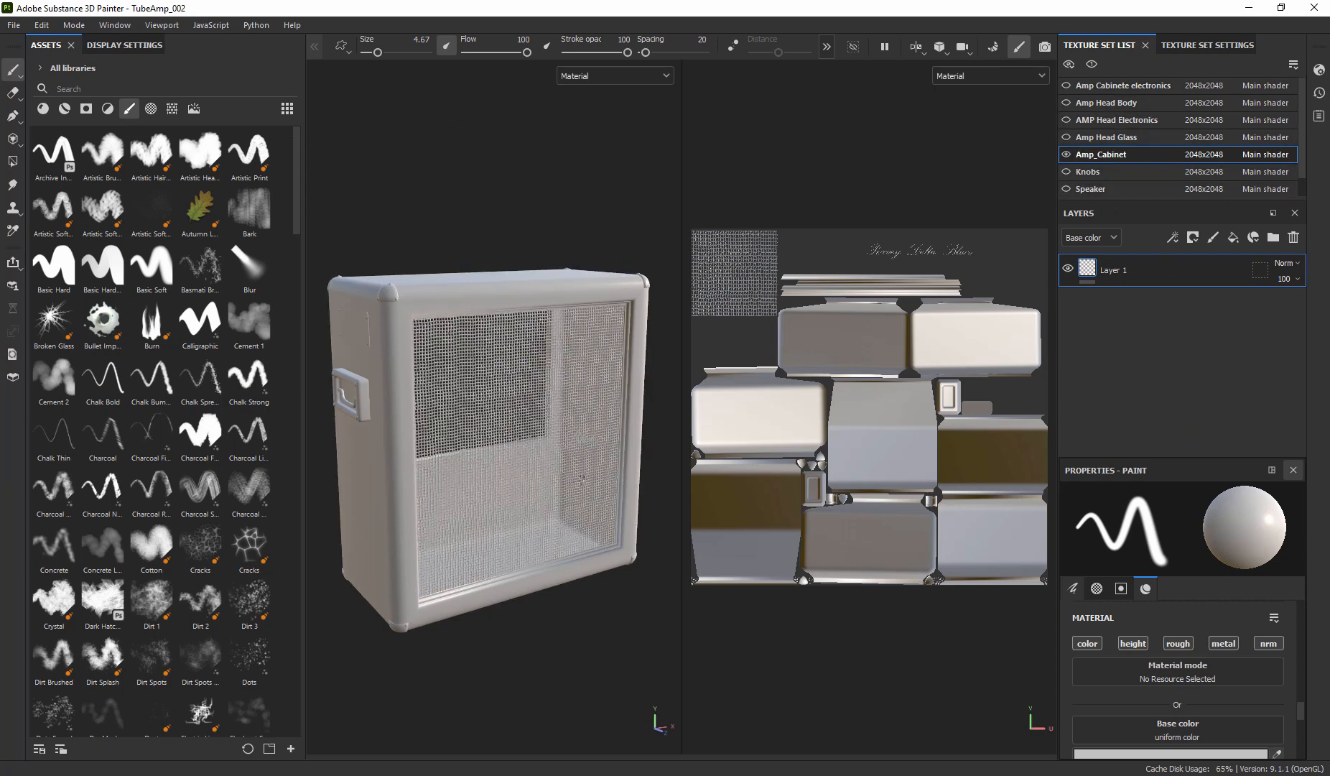
key("F2")
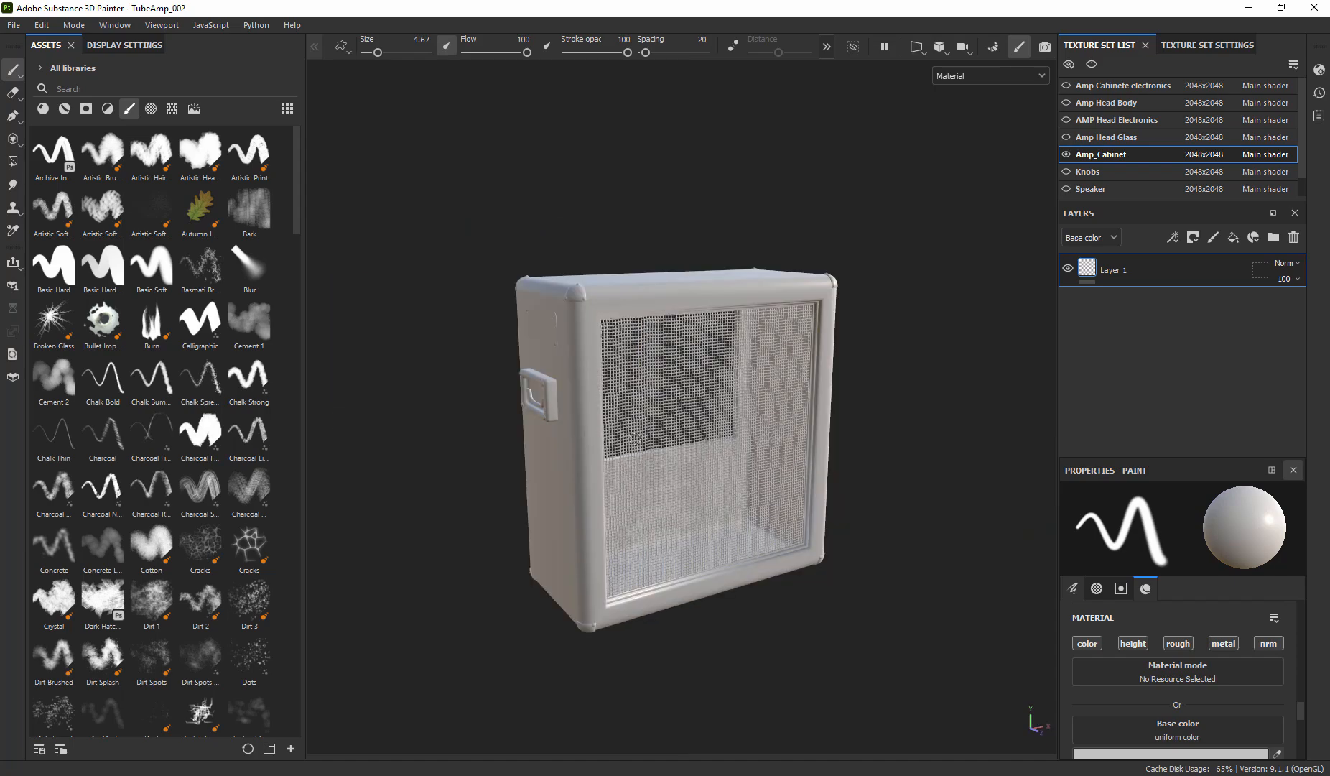
- Set the paint brush's base color to blue 1500FA for work on the cabinet's handle side
left_click_drag(709, 478, 833, 403, "alt")
left_click_drag(735, 450, 551, 159, "alt")
right_click_drag(551, 159, 998, 377, "alt")
middle_click_drag(754, 382, 958, 445, "alt")
left_click_drag(879, 466, 713, 350, "alt")
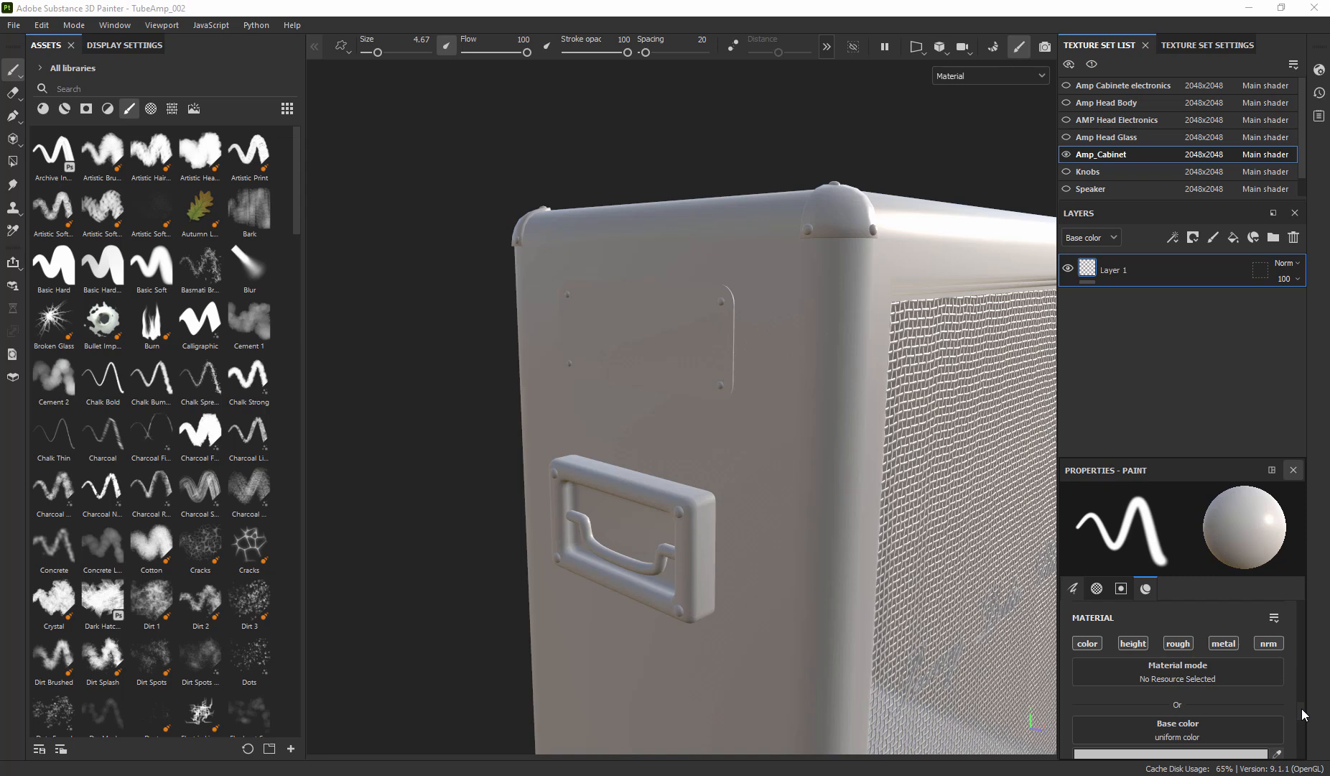
left_click(1226, 754)
left_click_drag(1030, 386, 1082, 289)
- Paint several short blue test strokes on the cabinet's side and handle plate, and close the color picker
left_click_drag(700, 351, 772, 317)
mouse_move(705, 291)
left_mouse_down()
mouse_move(764, 285)
mouse_move(616, 323)
left_mouse_up()
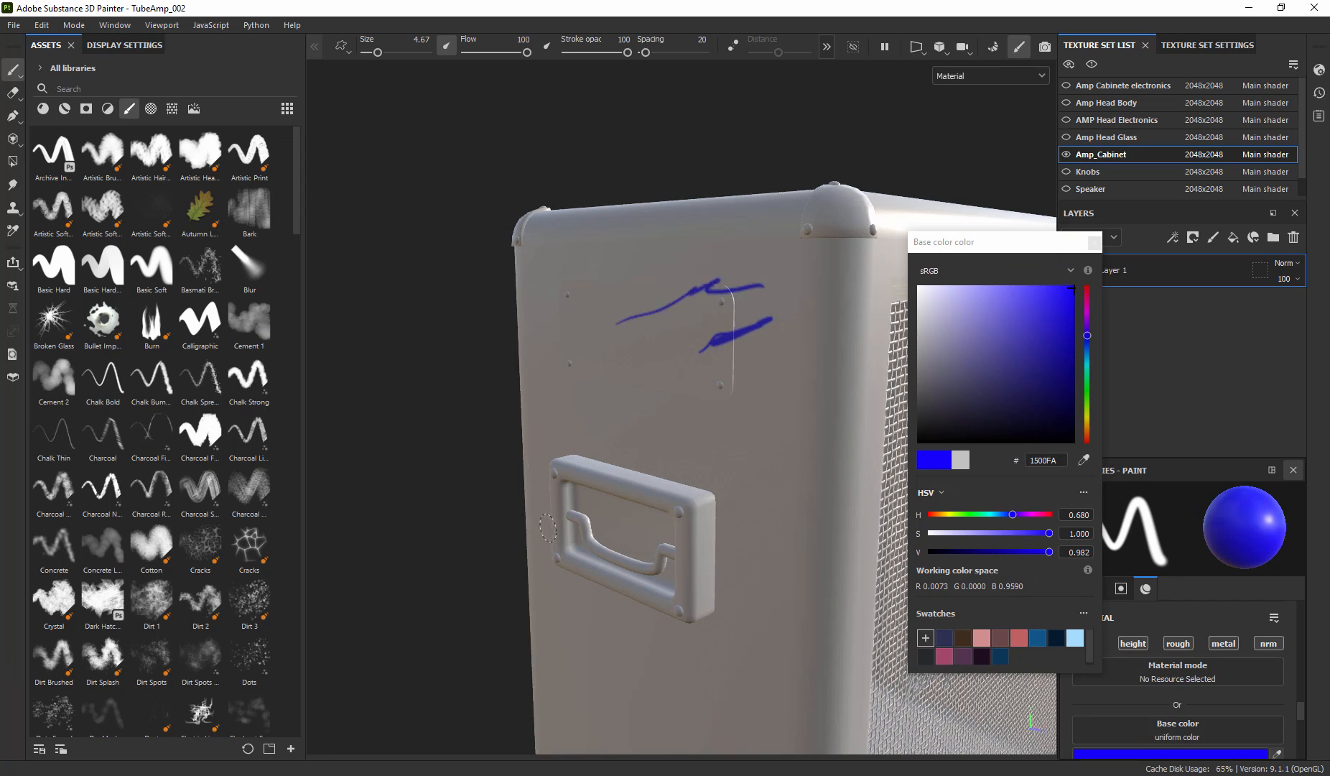
mouse_move(702, 530)
left_mouse_down()
mouse_move(724, 512)
mouse_move(698, 576)
mouse_move(687, 552)
left_mouse_up()
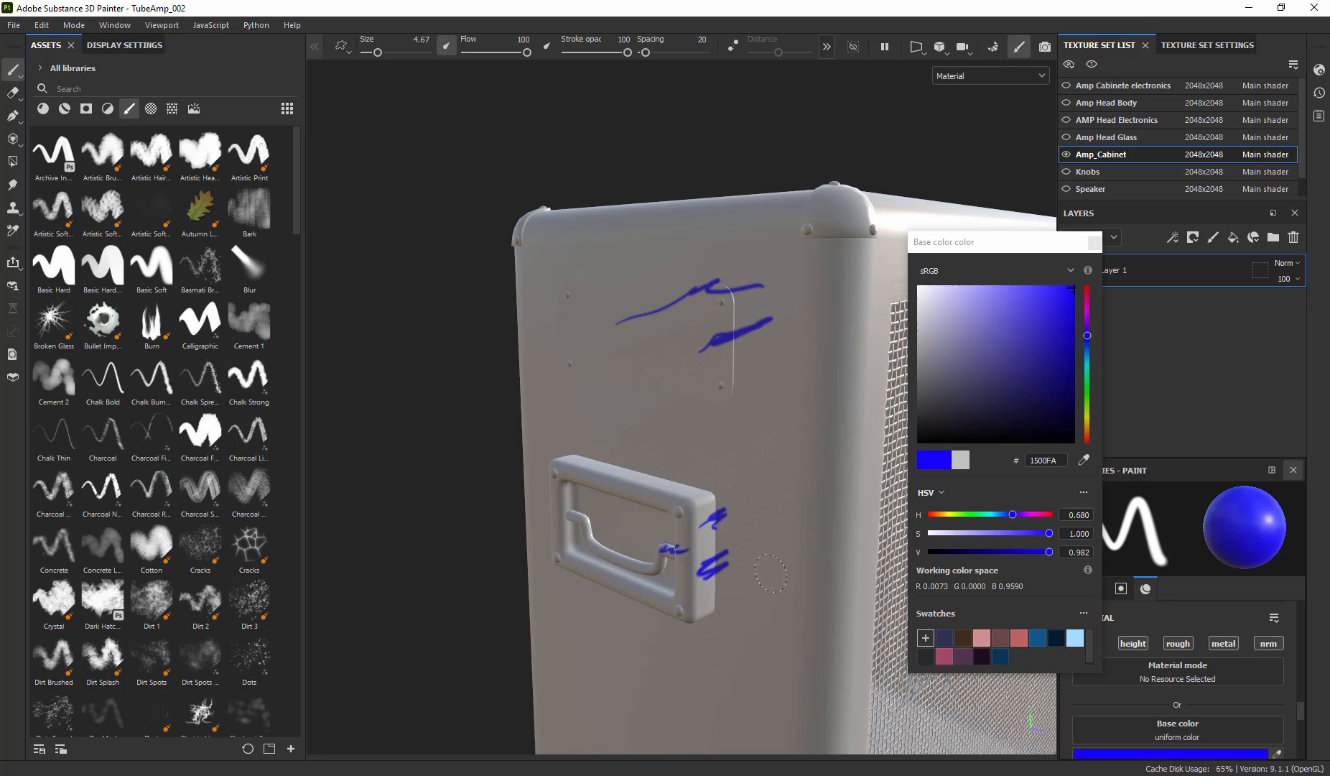
left_click_drag(814, 528, 416, 333, "alt")
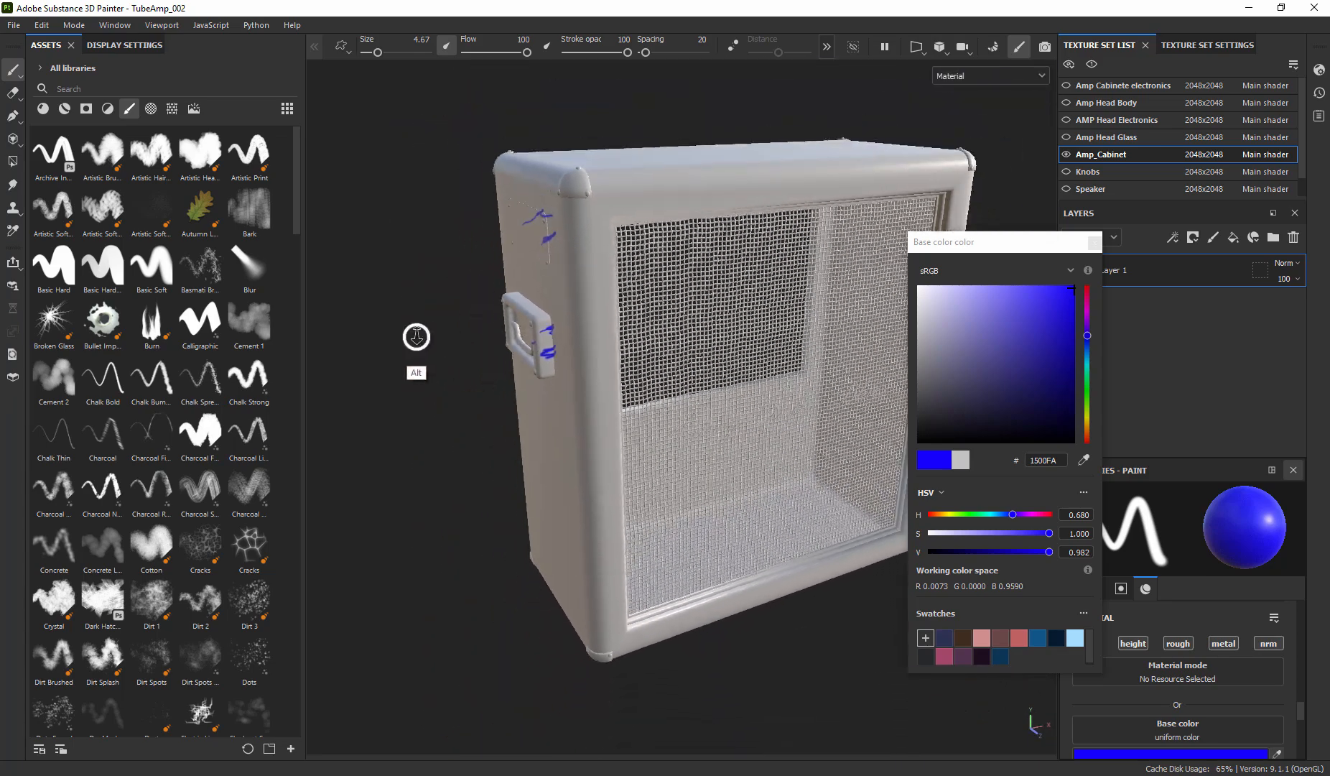
left_click(1095, 243)
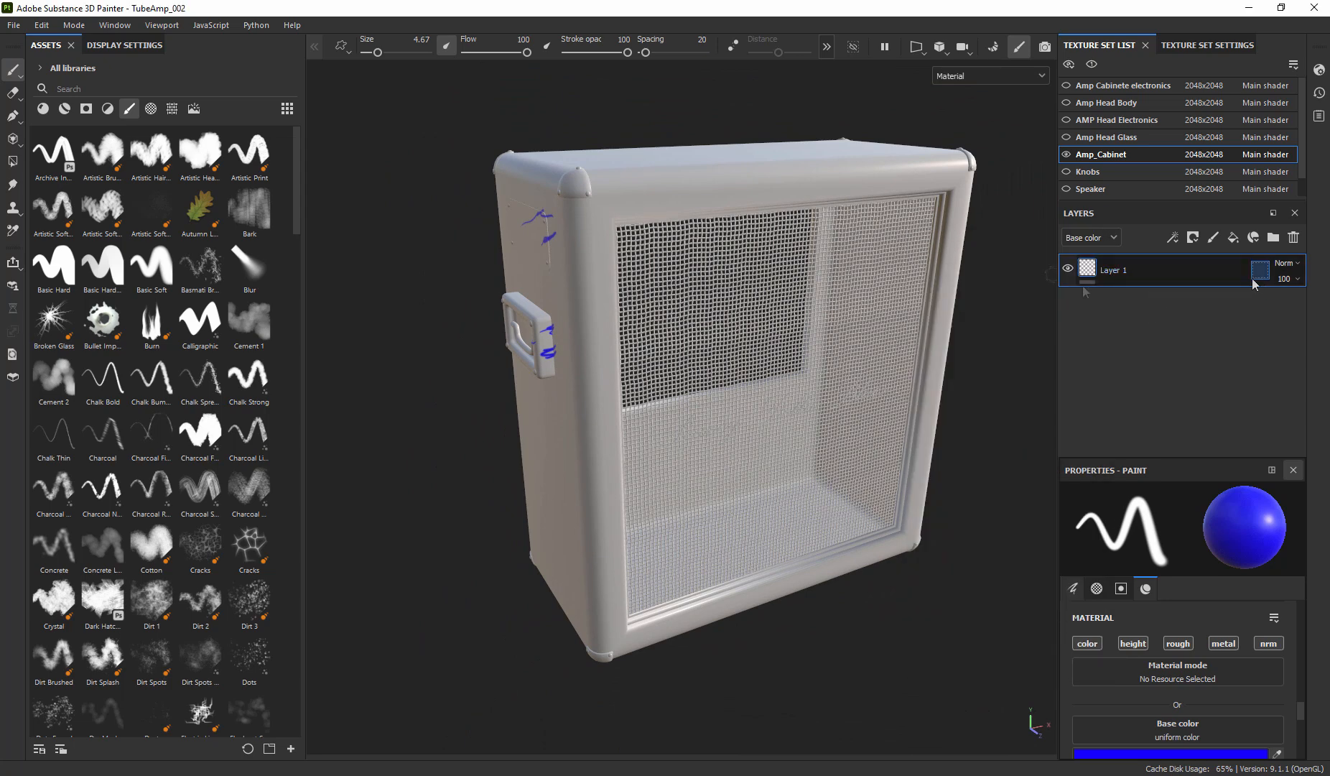
- Create a layer folder in the Amp_Cabinet texture set and move Layer 1 into it
left_click(1275, 246)
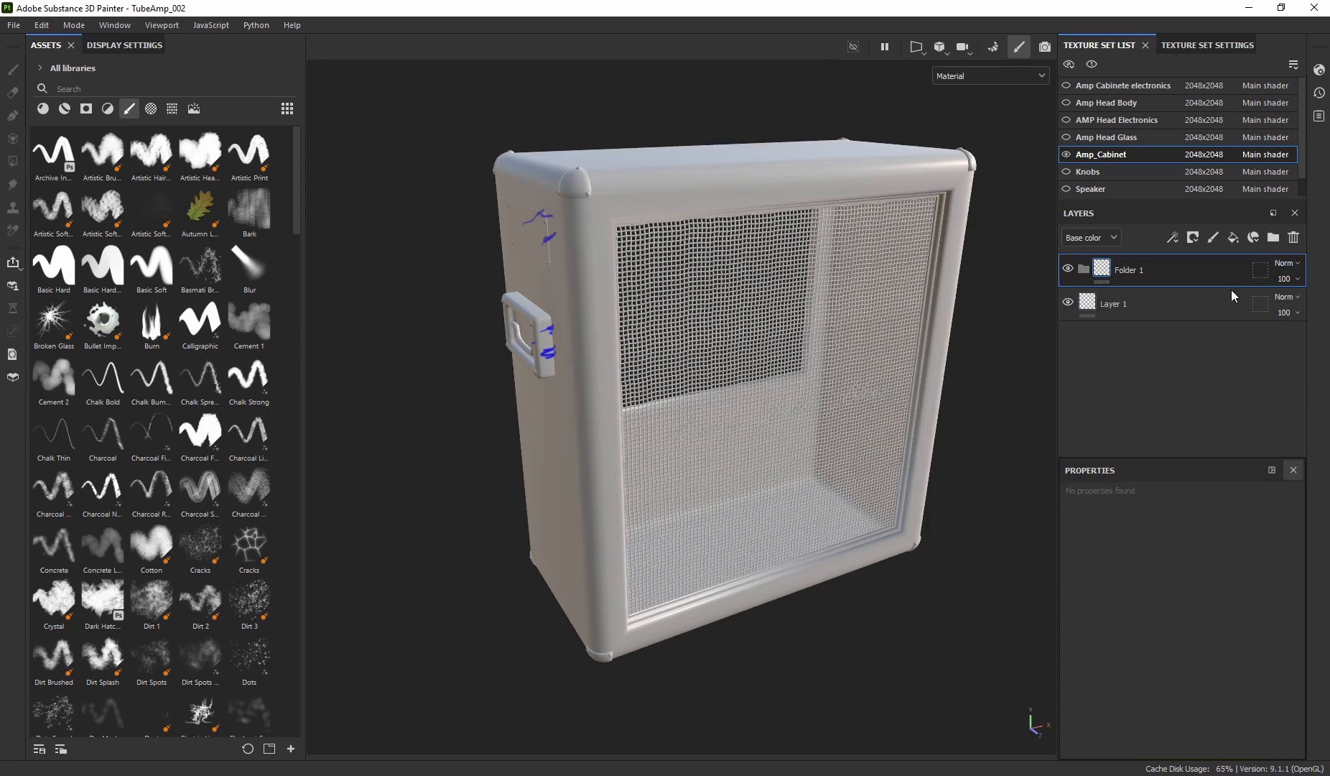
left_click(1182, 307)
mouse_move(1180, 307)
left_mouse_down()
mouse_move(1196, 281)
mouse_move(1185, 285)
left_mouse_up()
- Rename the layer folder Cabinet and add a black mask to it
double_click(1162, 273)
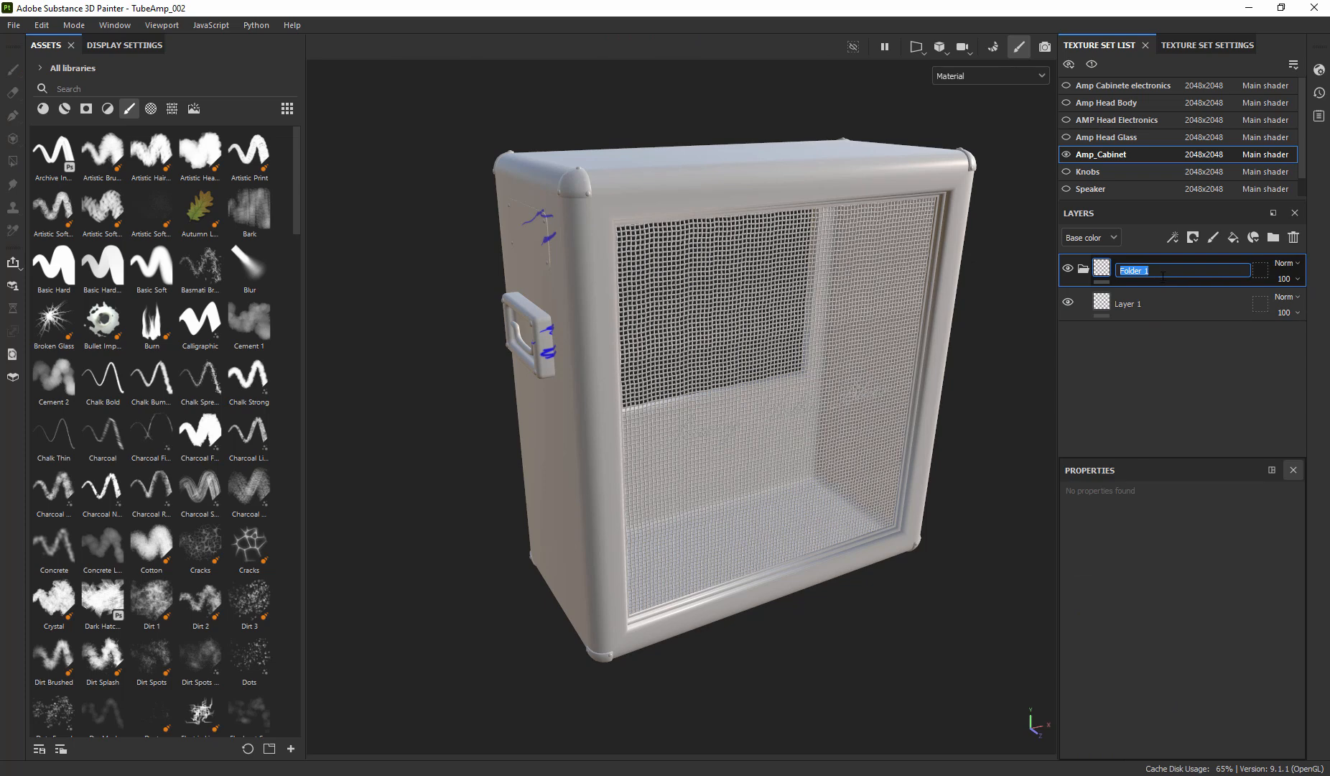
type("Cabinet")
key("Return")
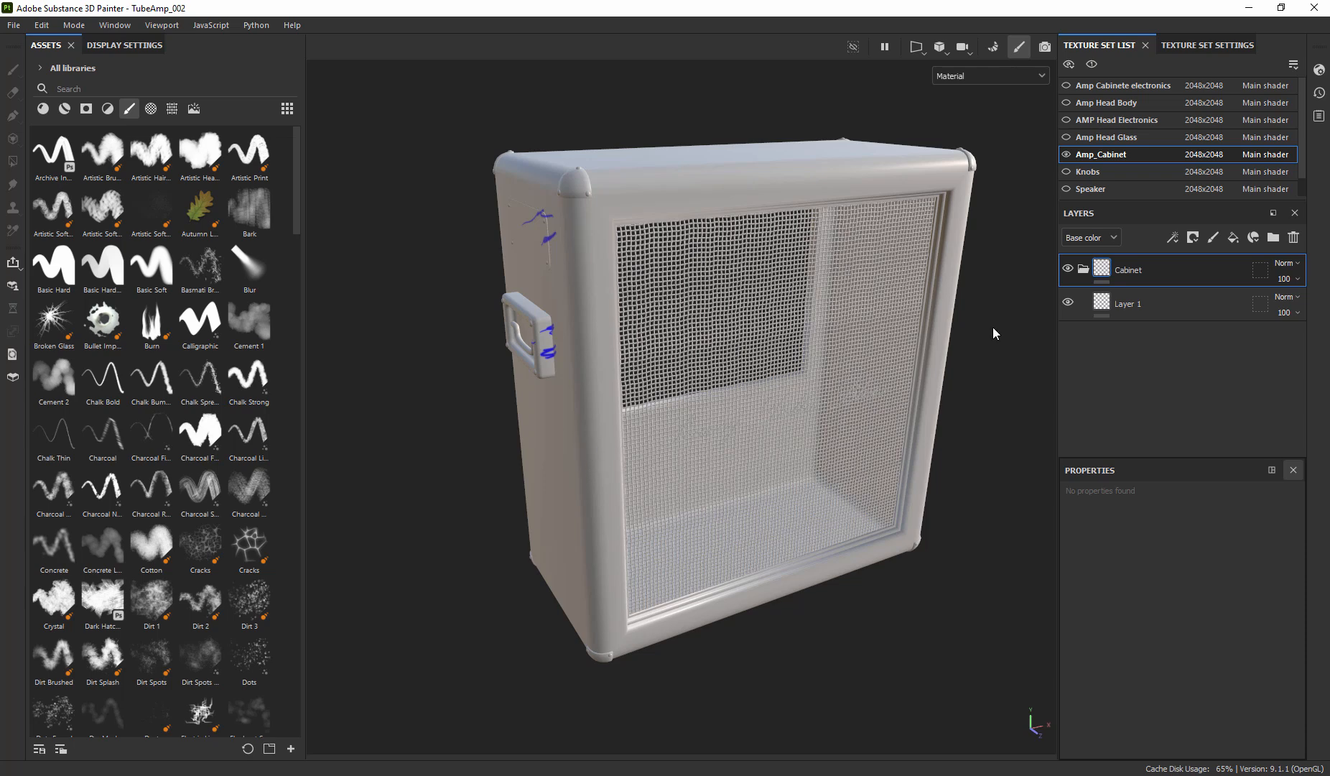
left_click(1194, 238)
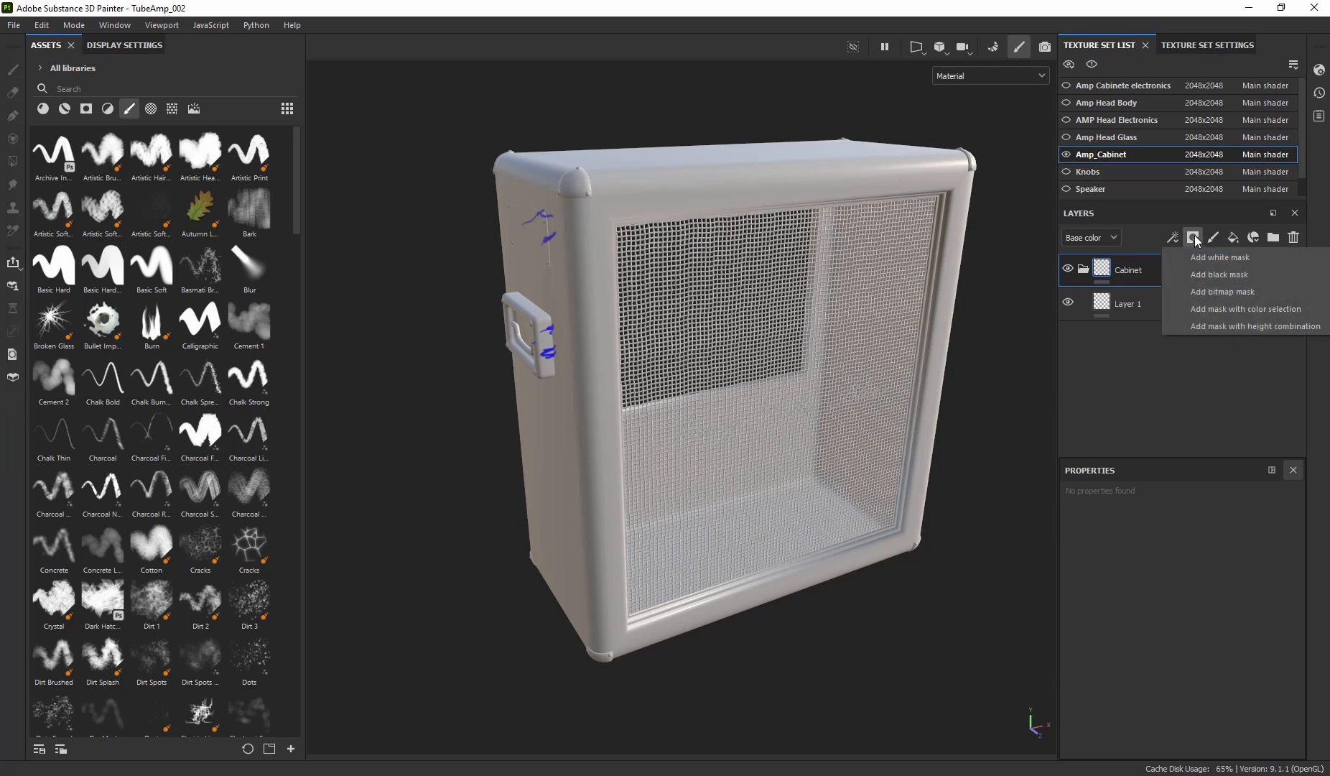
left_click(1210, 274)
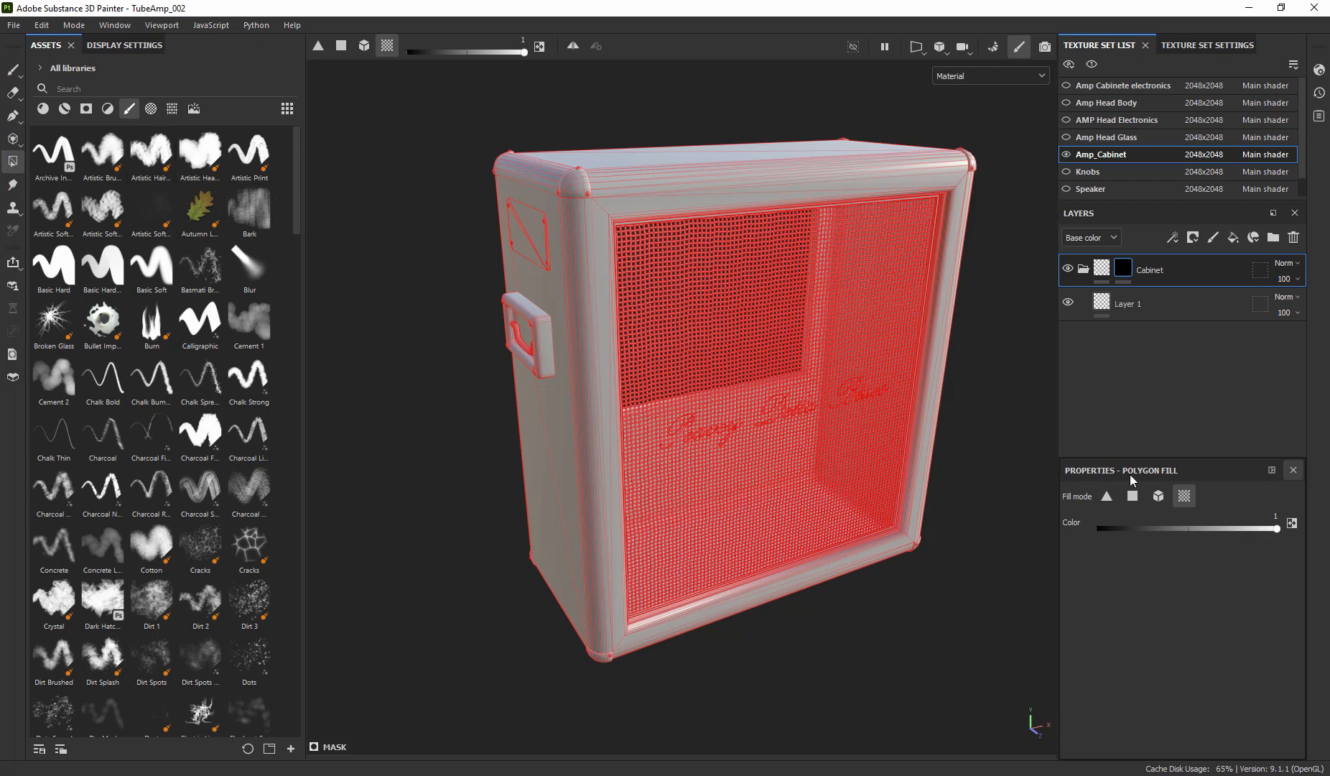
- Compare the triangle, quad, mesh and UV chunk polygon fill modes against the cabinet model and its UV layout
left_click(1109, 497)
left_click(1132, 496)
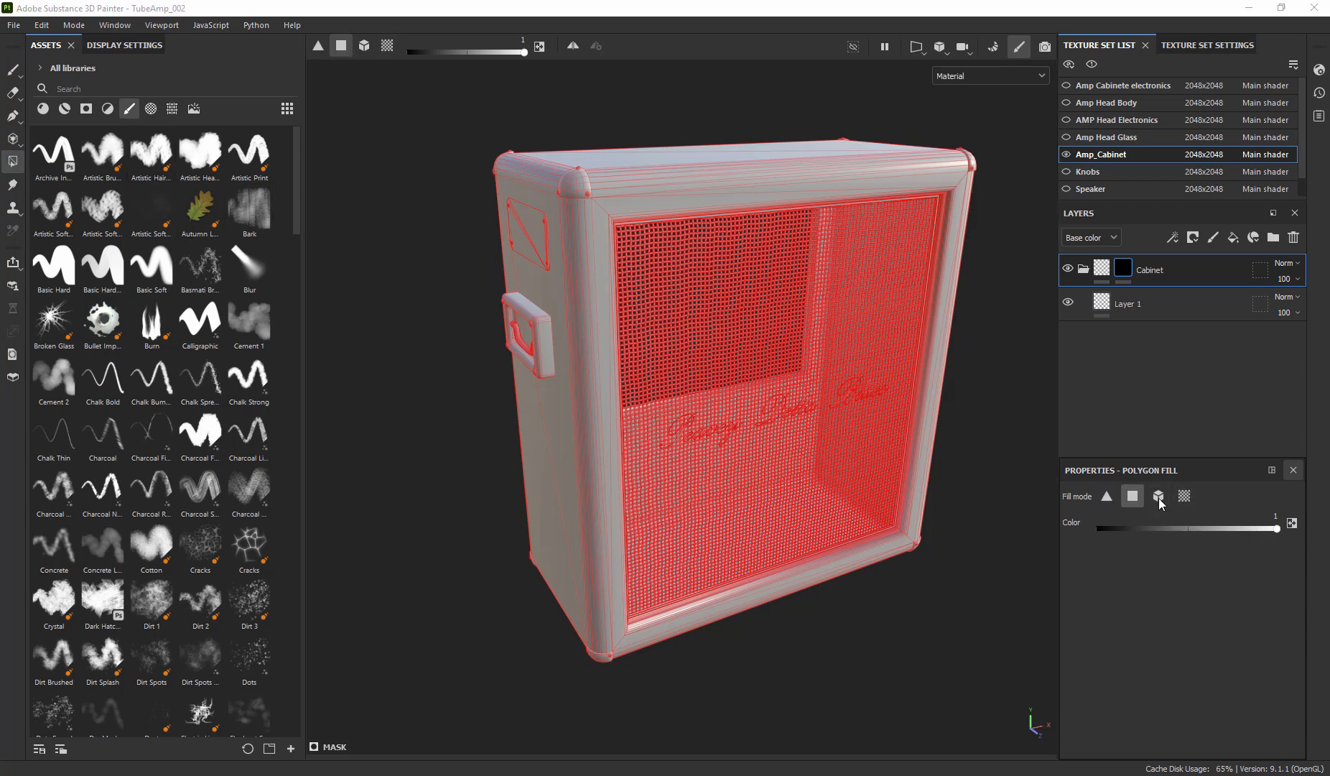
left_click(1184, 499)
left_click(1108, 498)
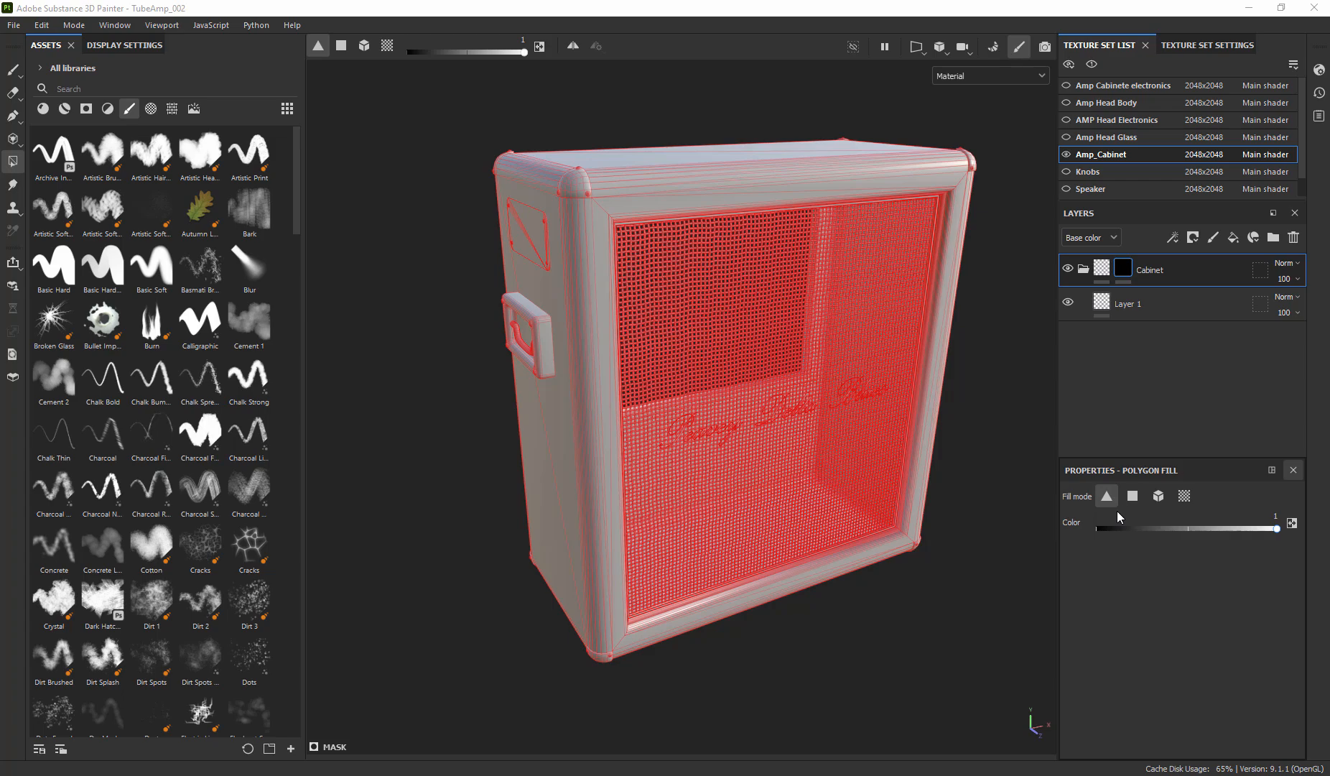
right_click_drag(614, 177, 765, 183, "alt")
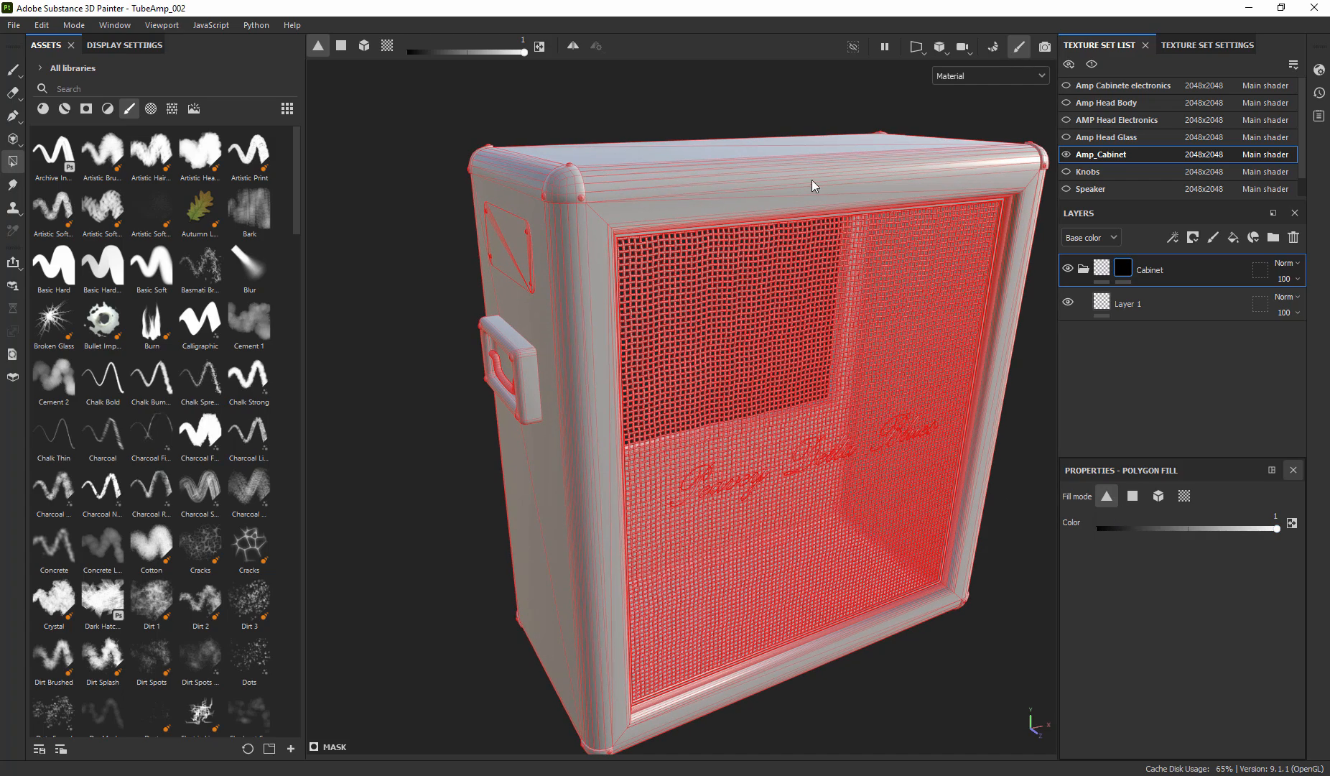
left_click_drag(786, 322, 793, 273, "alt")
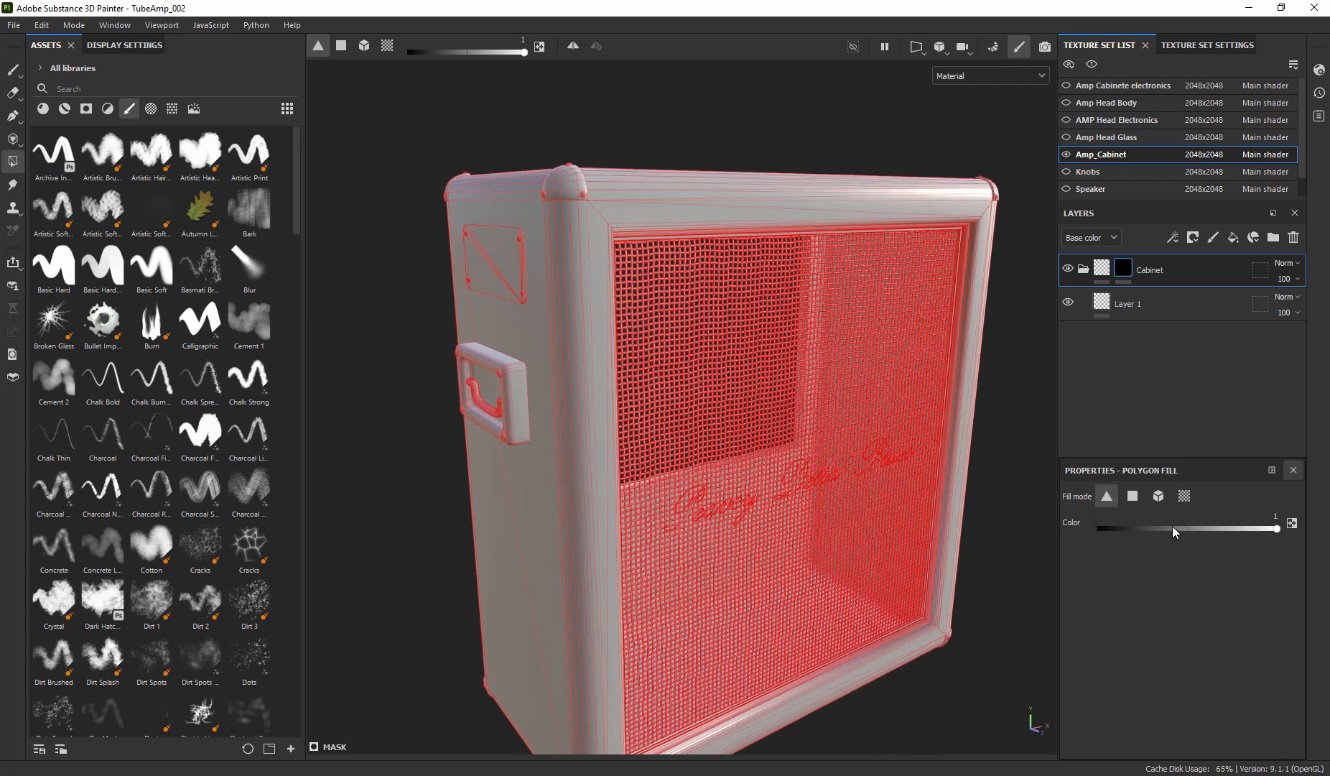
left_click(1133, 496)
left_click(1158, 497)
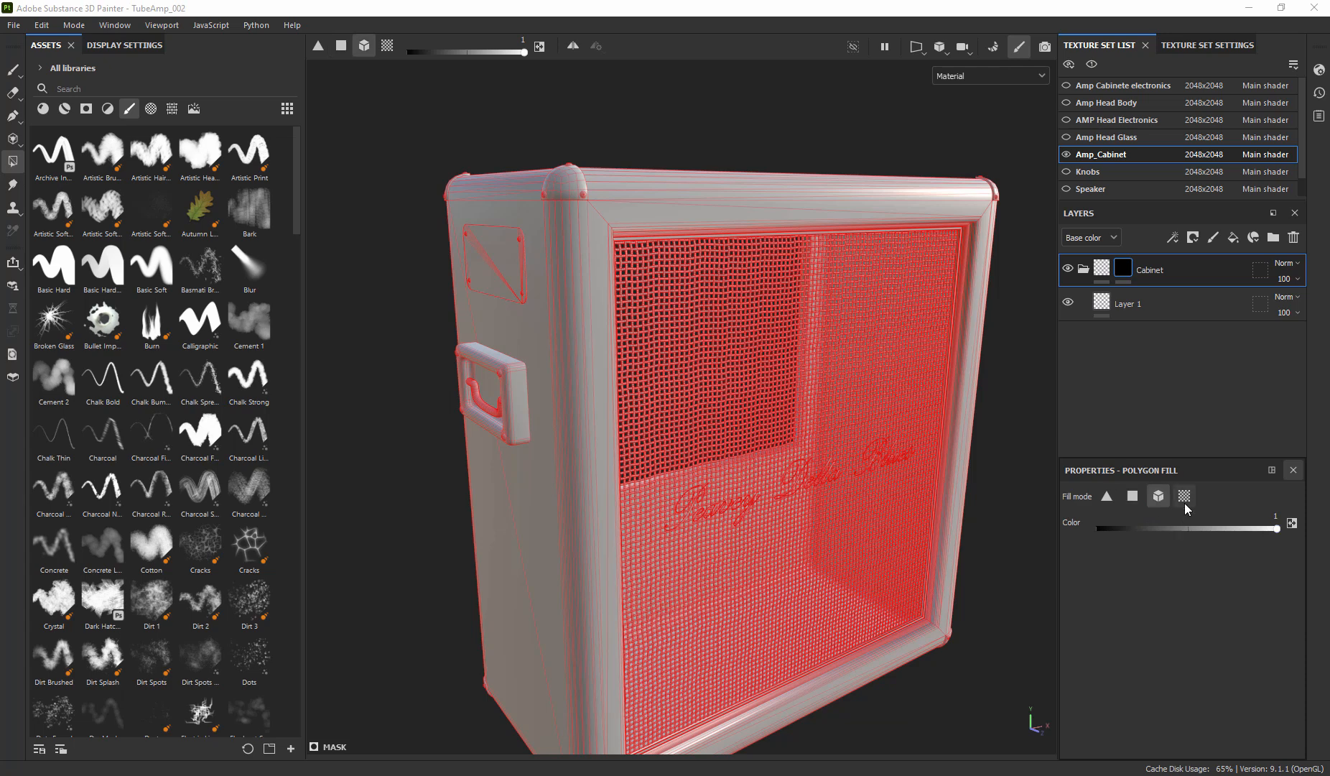
left_click(1185, 496)
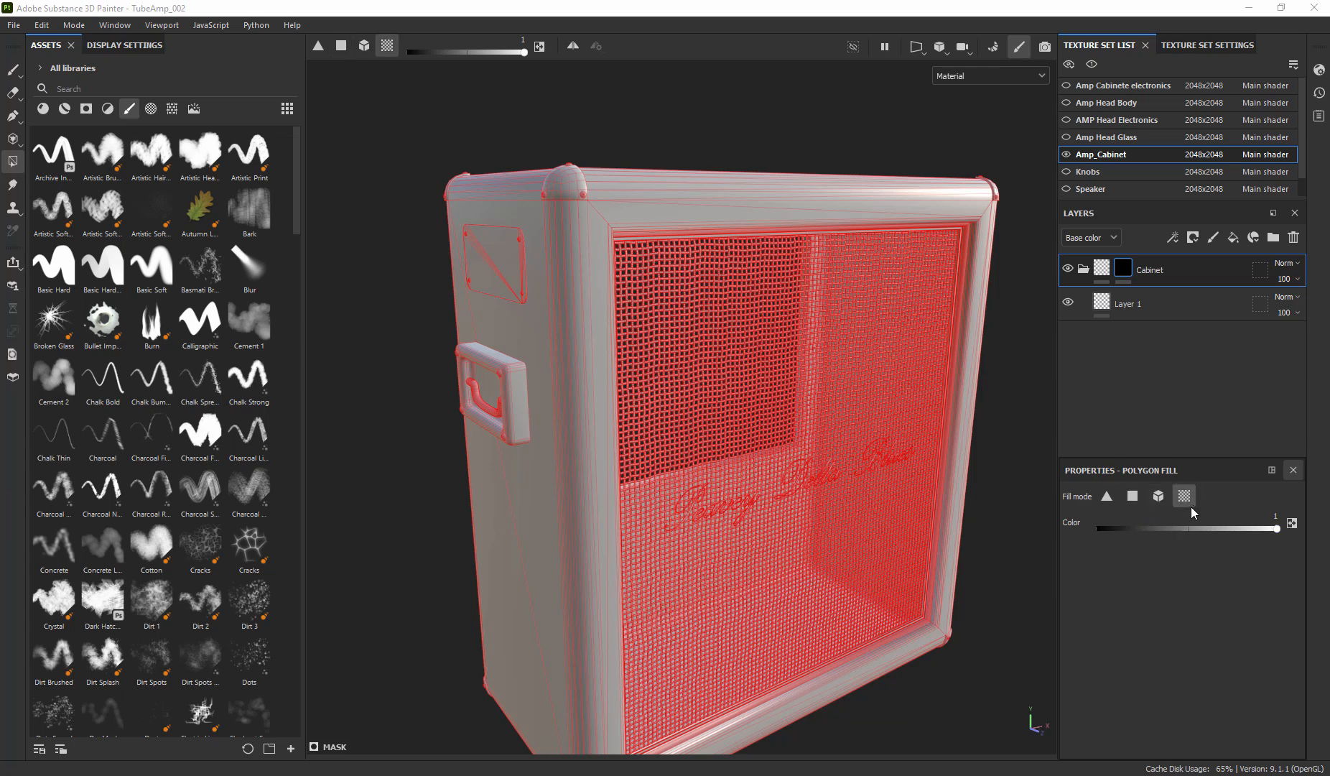
key("F1")
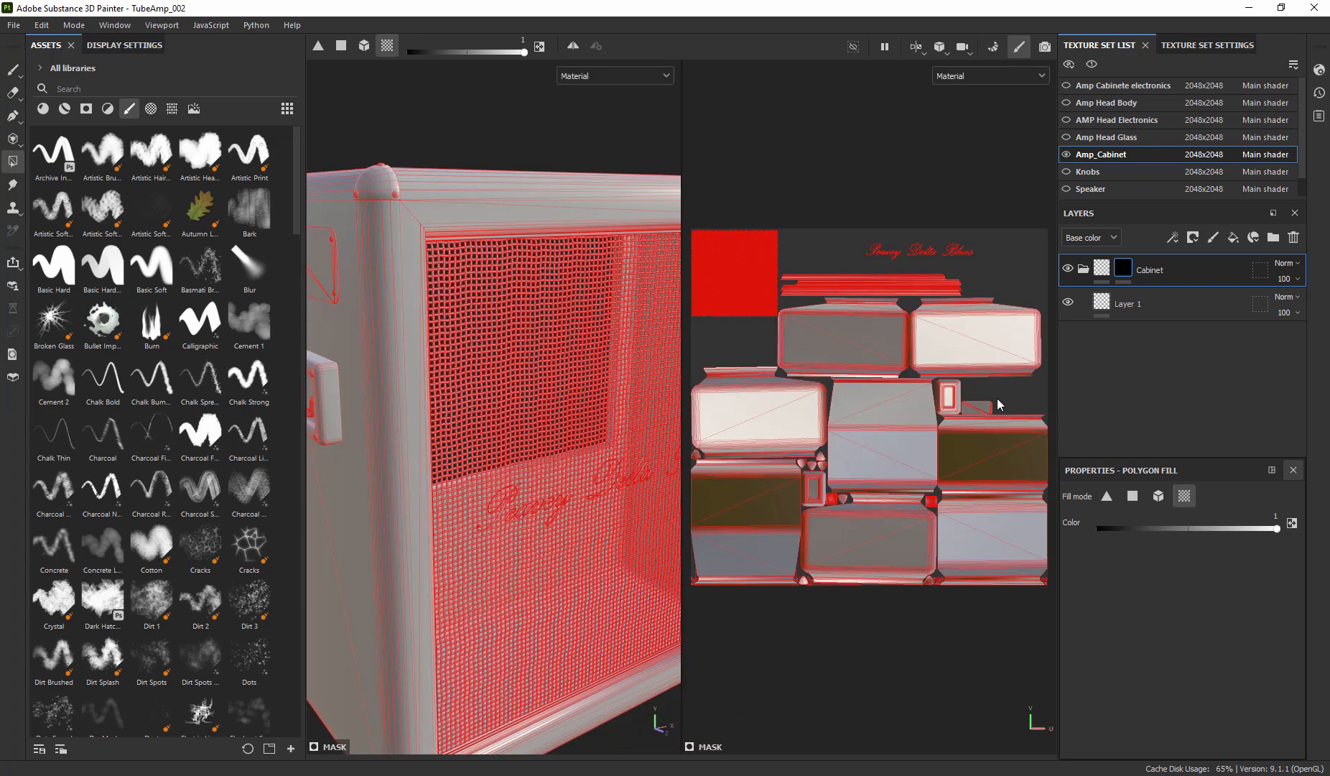
key("F2")
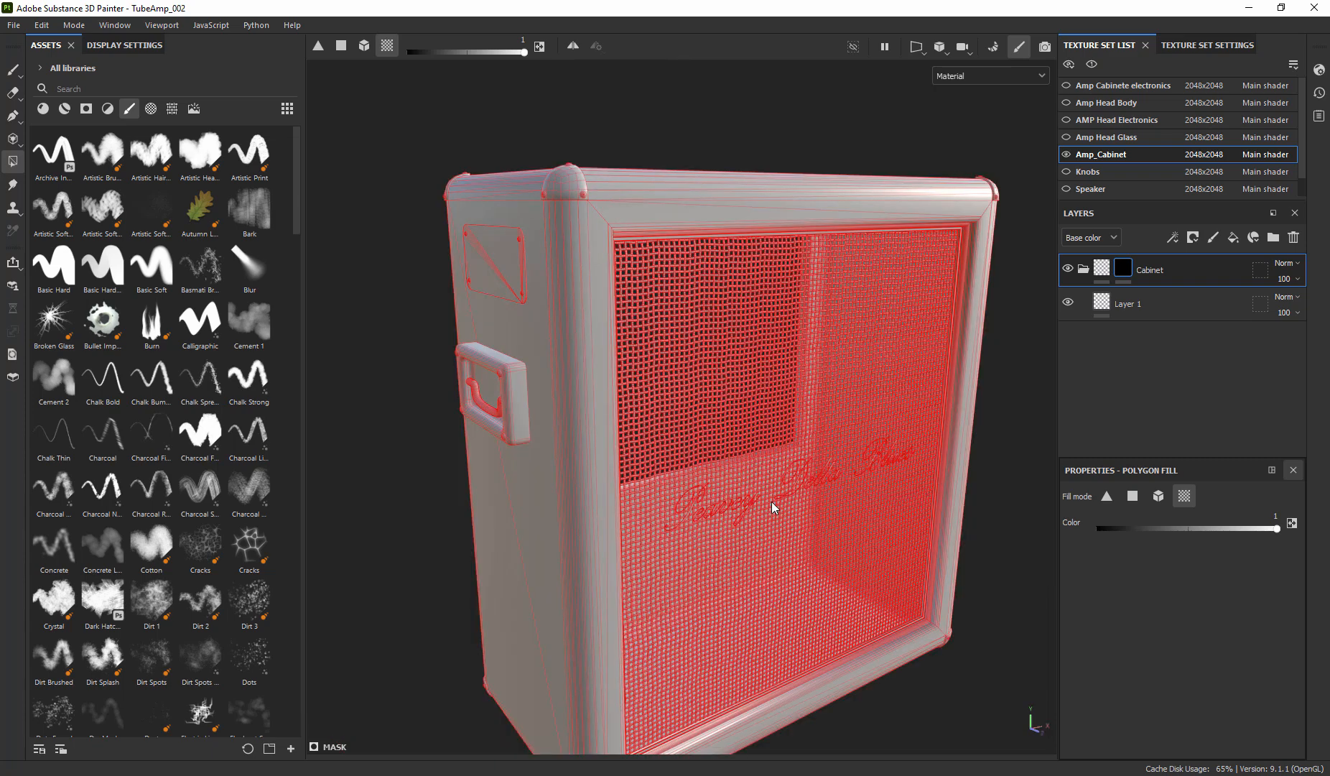
- Reveal the cabinet body in the Cabinet folder's mask using the mesh fill mode, and check it around the handle side
left_click(1158, 495)
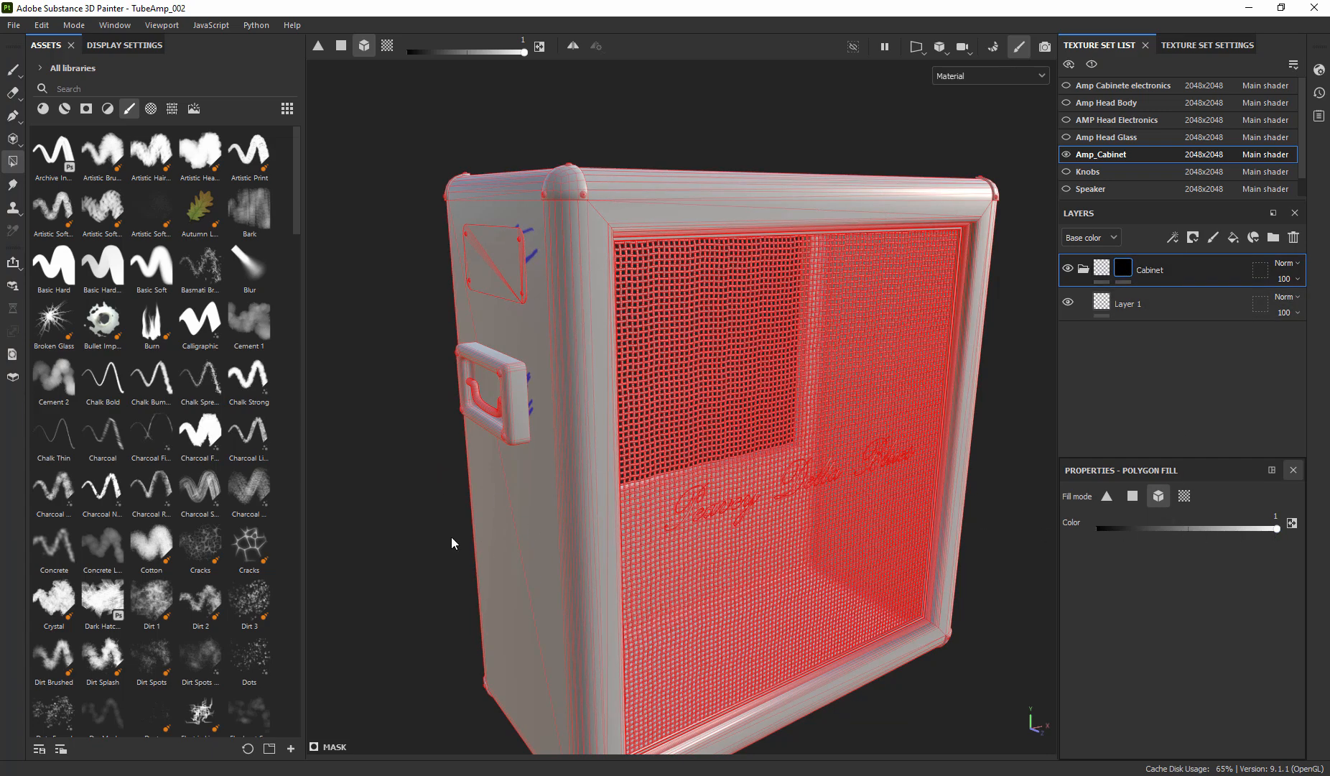
left_click_drag(607, 525, 729, 497, "alt")
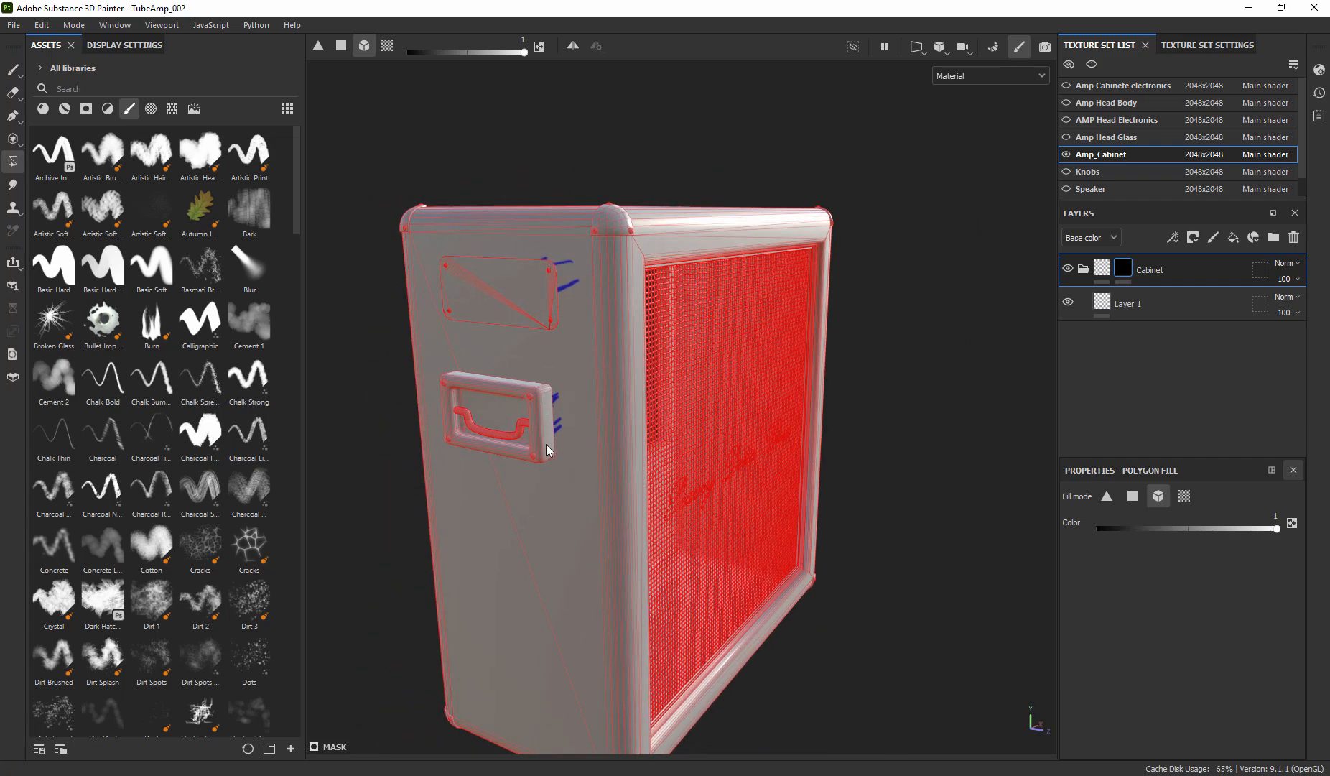
left_click_drag(570, 405, 677, 392, "alt")
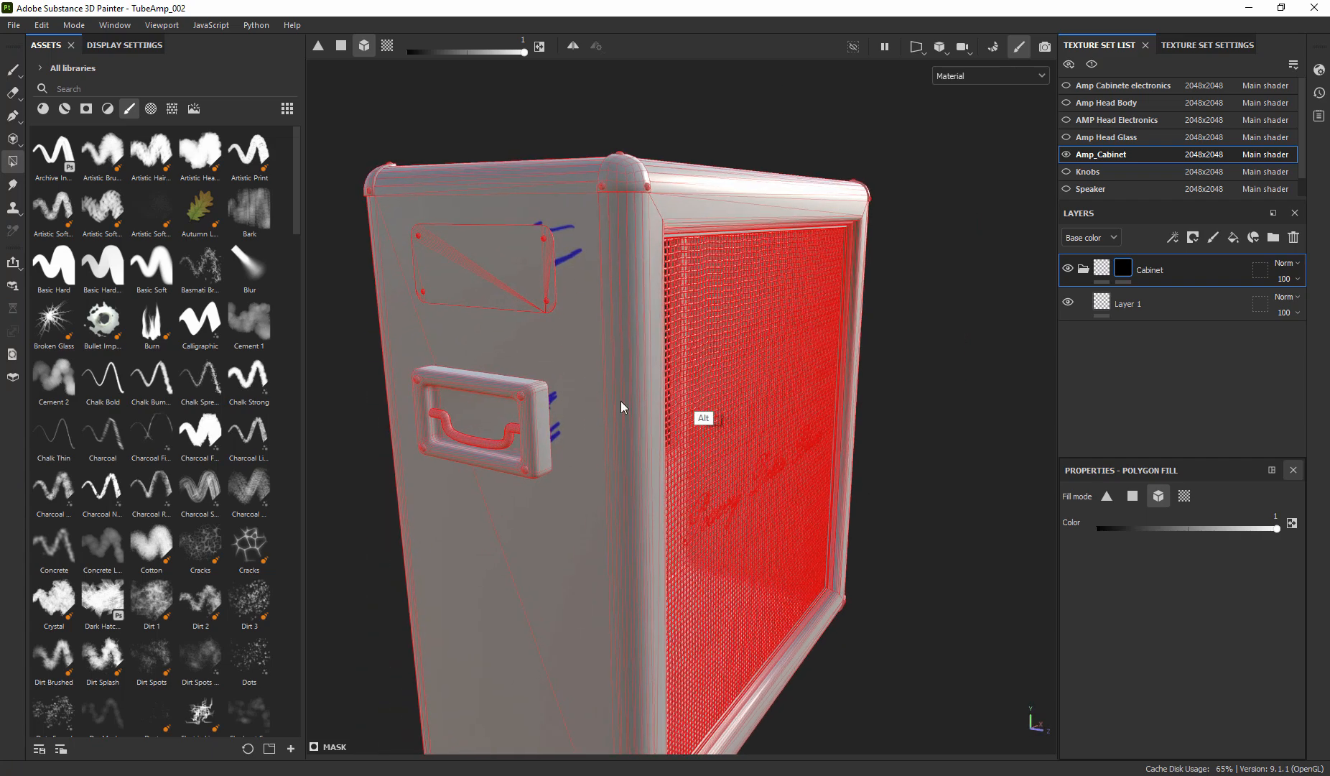
left_click_drag(695, 329, 702, 420, "alt")
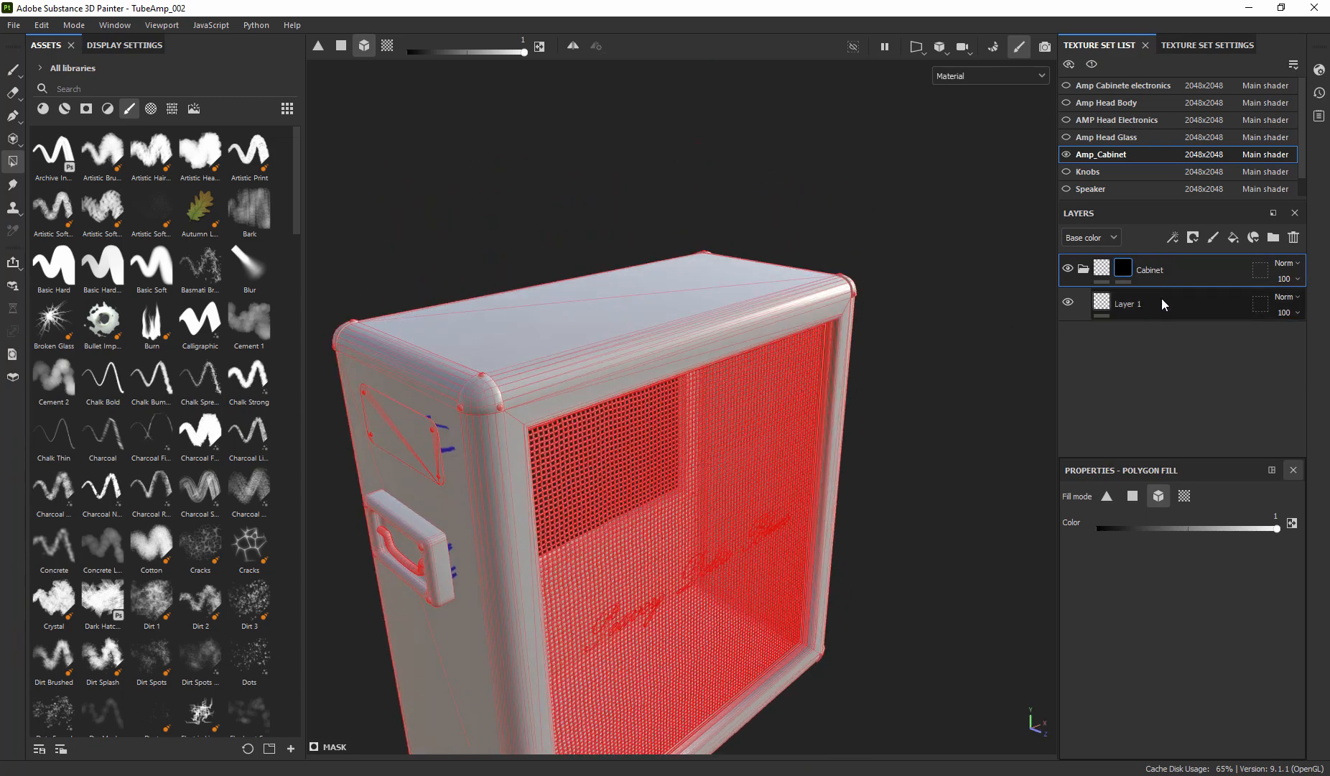
- Paint blue test strokes on Layer 1 across the cabinet's top, front frame, corners and handle side
left_click(1162, 300)
key("1")
mouse_move(557, 349)
left_mouse_down()
mouse_move(406, 503)
mouse_move(574, 280)
mouse_move(675, 513)
mouse_move(840, 451)
left_mouse_up()
mouse_move(762, 585)
left_mouse_down("alt")
mouse_move(549, 499)
mouse_move(481, 507)
left_mouse_up("alt")
mouse_move(924, 422)
left_mouse_down()
mouse_move(932, 537)
mouse_move(848, 324)
mouse_move(950, 305)
left_mouse_up()
mouse_move(798, 329)
left_mouse_down("alt")
mouse_move(734, 365)
mouse_move(874, 291)
left_mouse_up("alt")
left_click_drag(775, 321, 1036, 306, "alt")
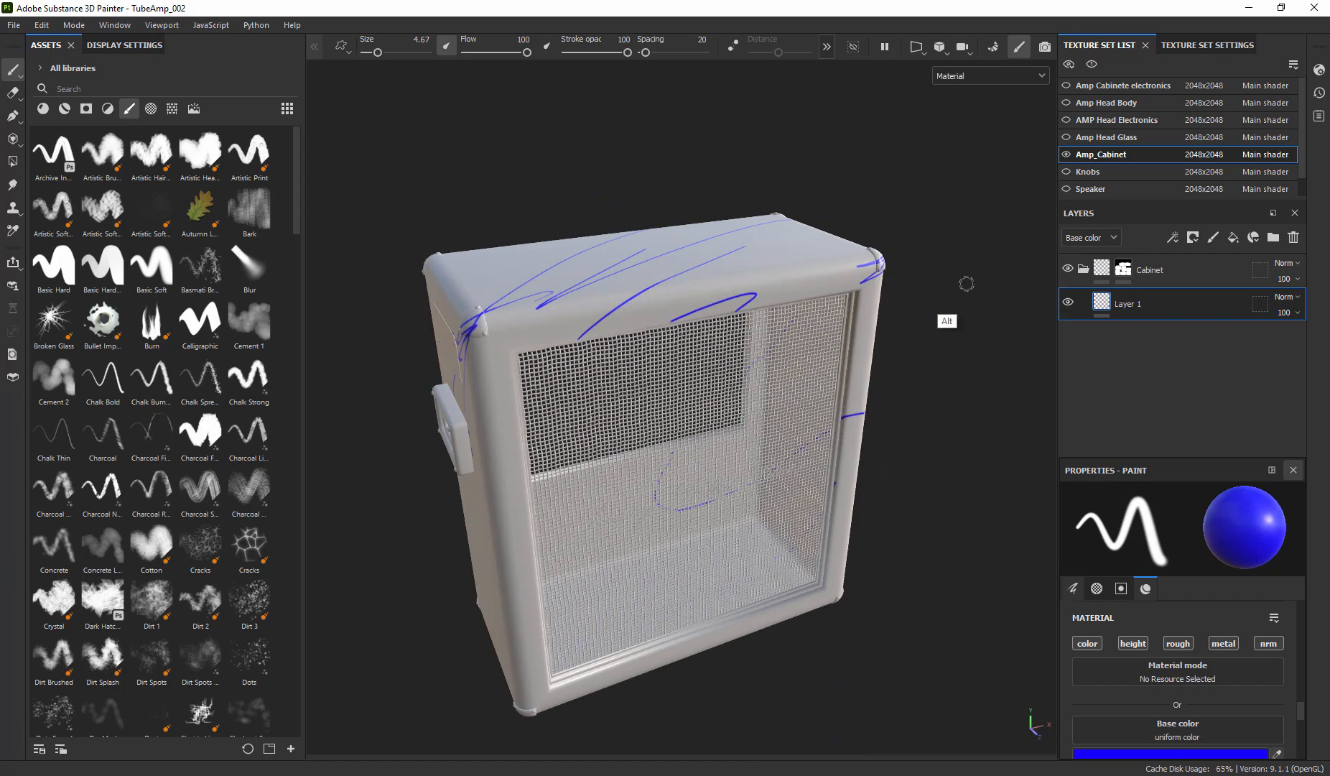
left_click_drag(503, 332, 682, 377, "alt")
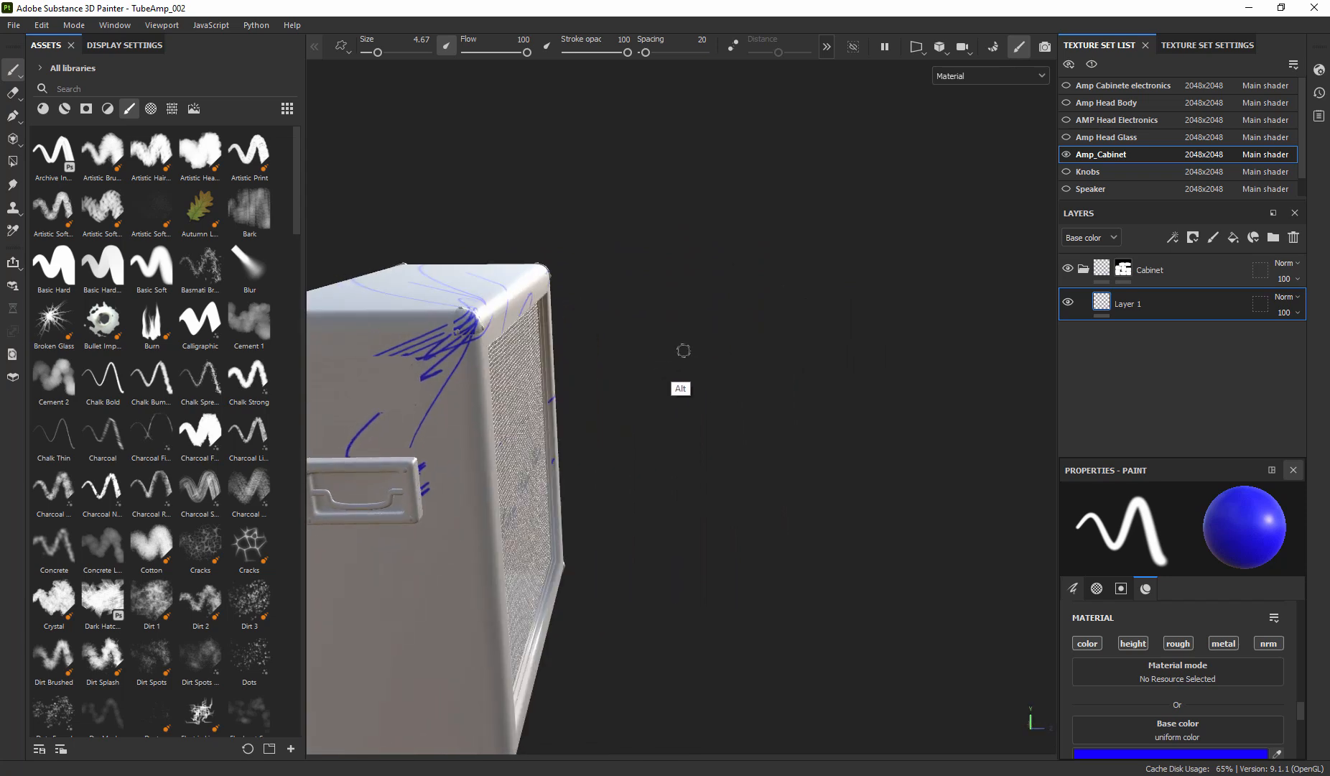
mouse_move(406, 429)
left_mouse_down("alt")
mouse_move(422, 449)
mouse_move(851, 414)
mouse_move(825, 429)
left_mouse_up("alt")
mouse_move(703, 267)
left_mouse_down()
mouse_move(635, 335)
mouse_move(724, 285)
left_mouse_up()
mouse_move(771, 392)
left_mouse_down("alt")
mouse_move(566, 325)
mouse_move(805, 403)
mouse_move(646, 305)
mouse_move(727, 381)
mouse_move(650, 402)
mouse_move(672, 410)
left_mouse_up("alt")
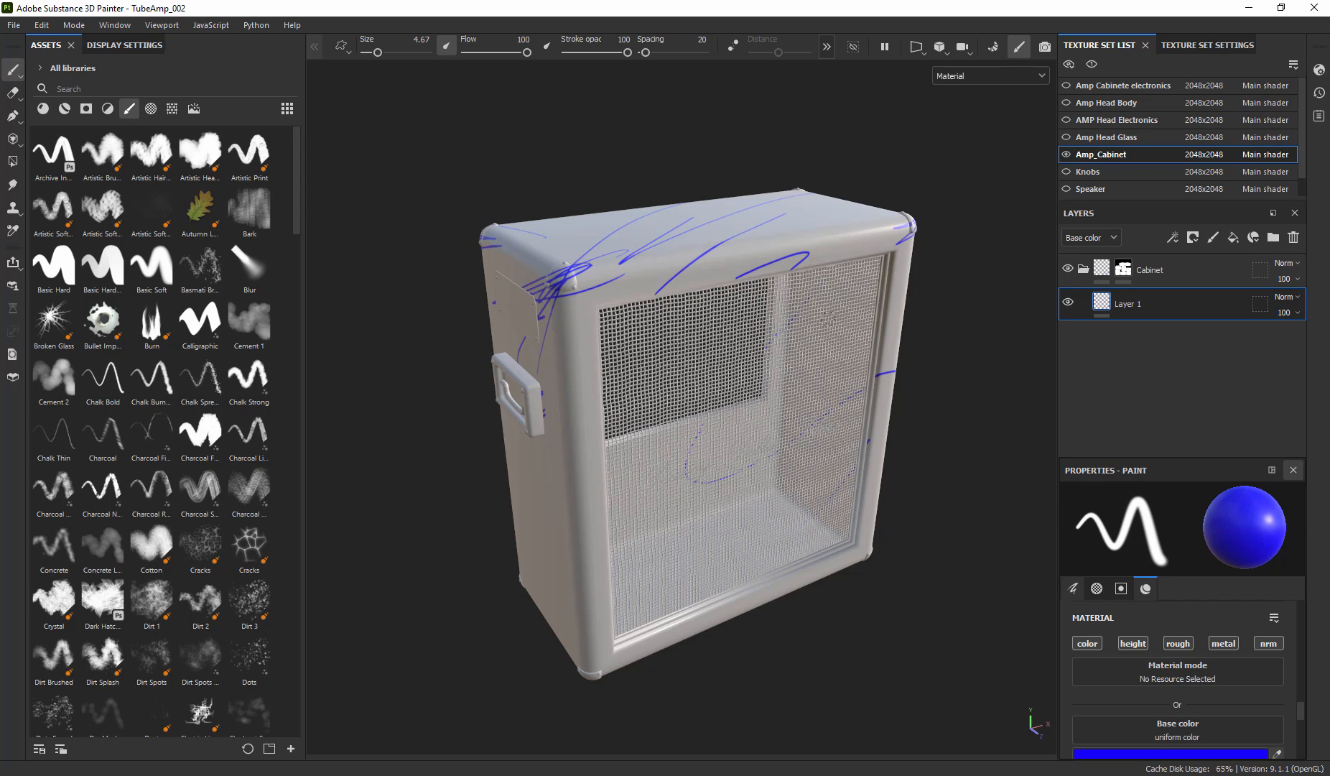
- Make the Cabinet folder's mask active with UV chunk fill mode and show the 3D and UV views side by side
left_click(1154, 276)
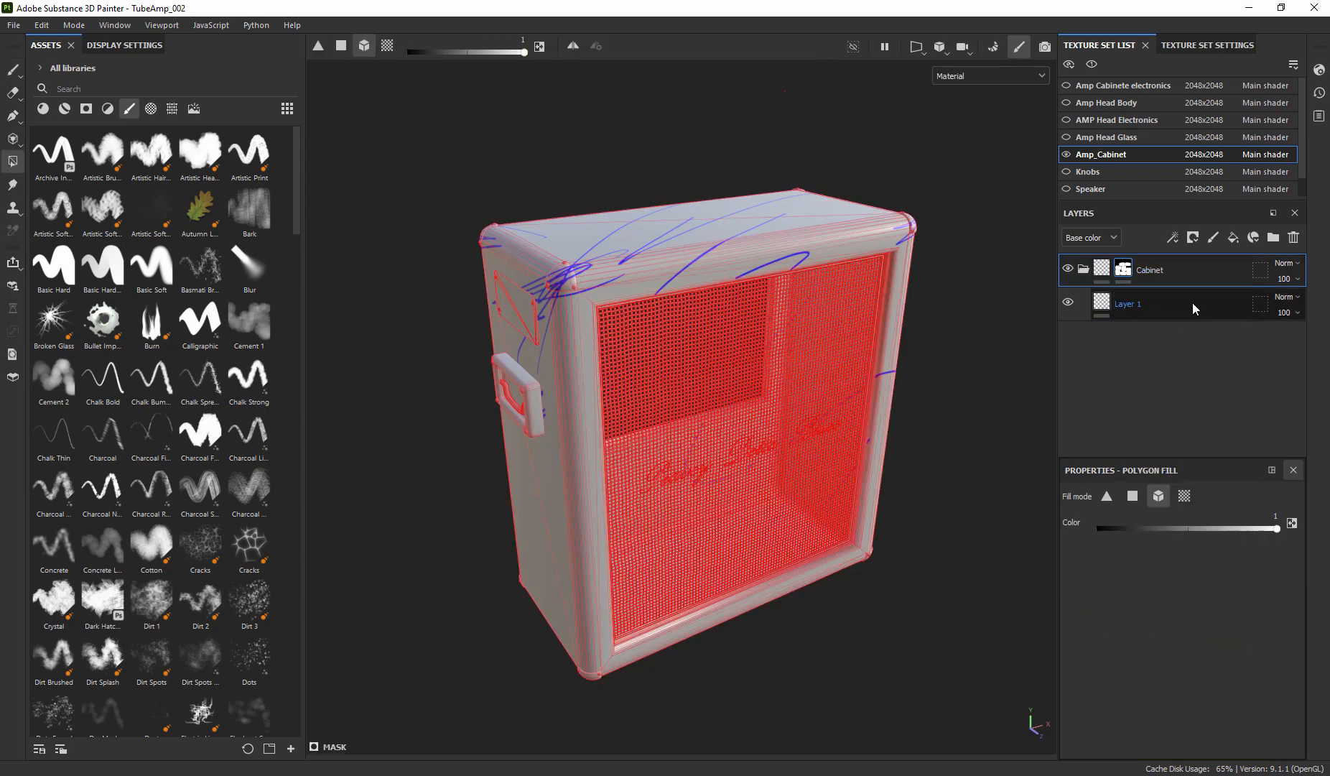
left_click(1102, 268)
left_click(1125, 272)
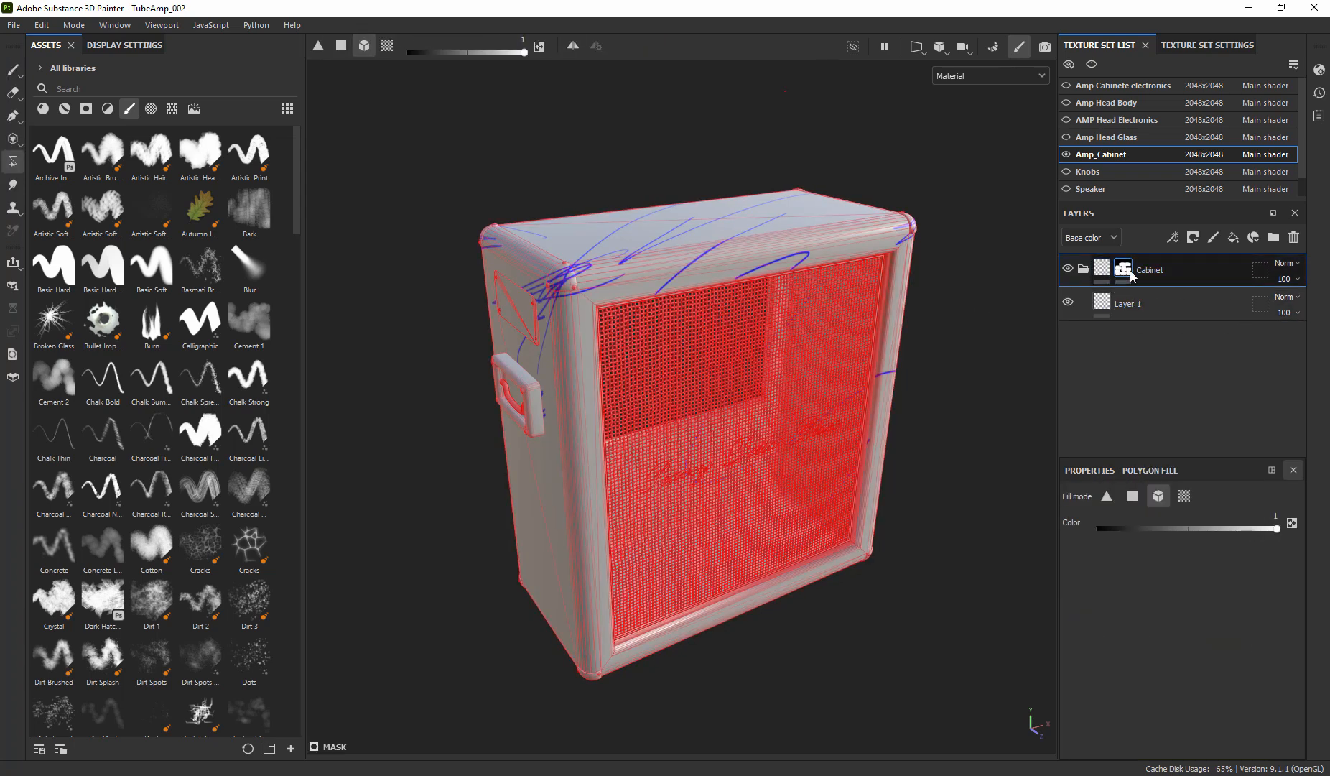
right_click_drag(616, 245, 1061, 293, "alt")
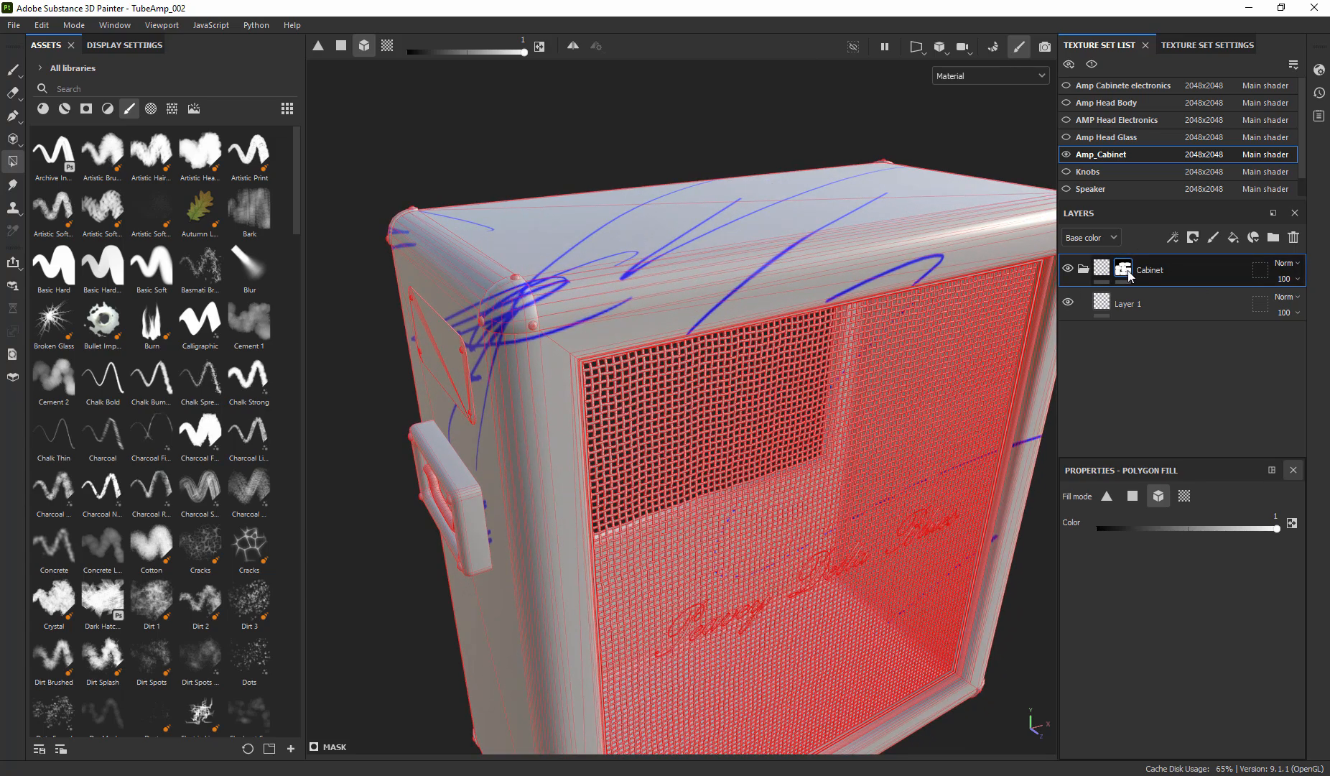
left_click_drag(888, 409, 631, 339, "alt")
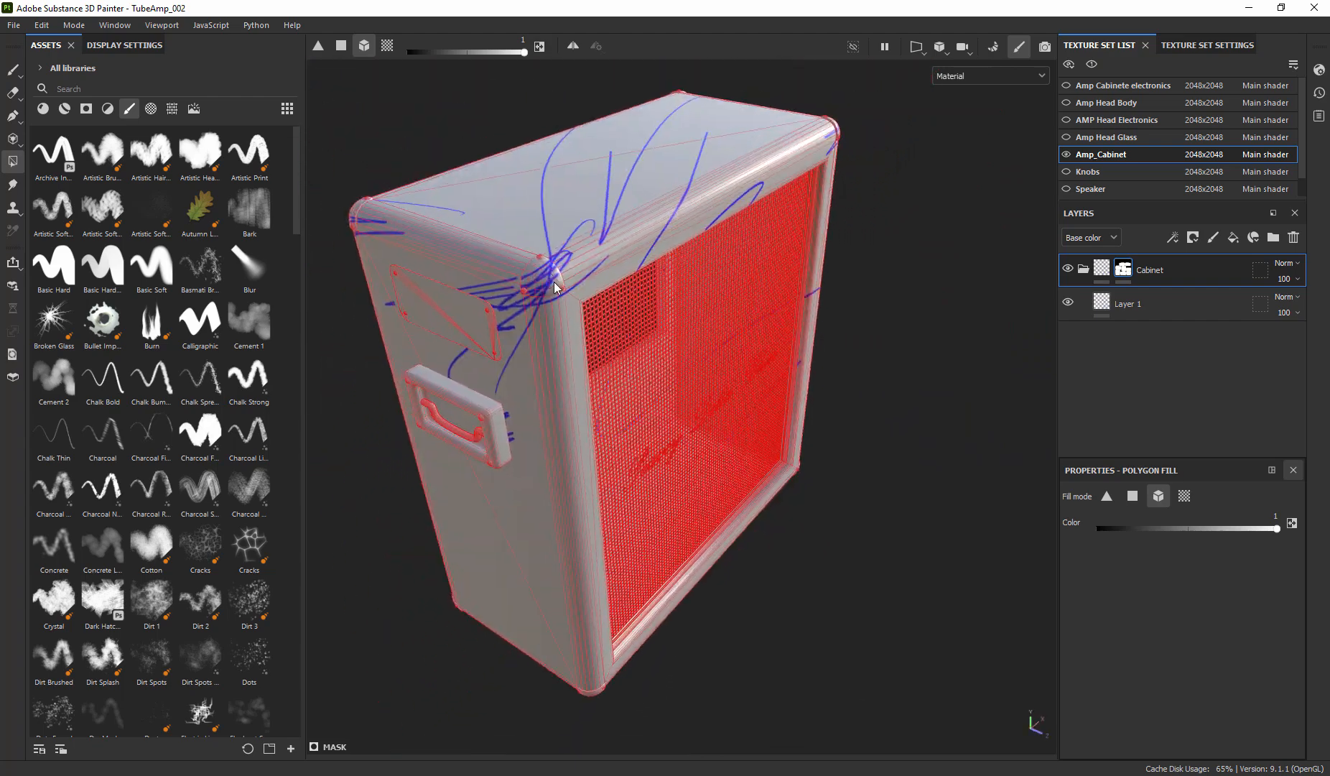
left_click(1185, 499)
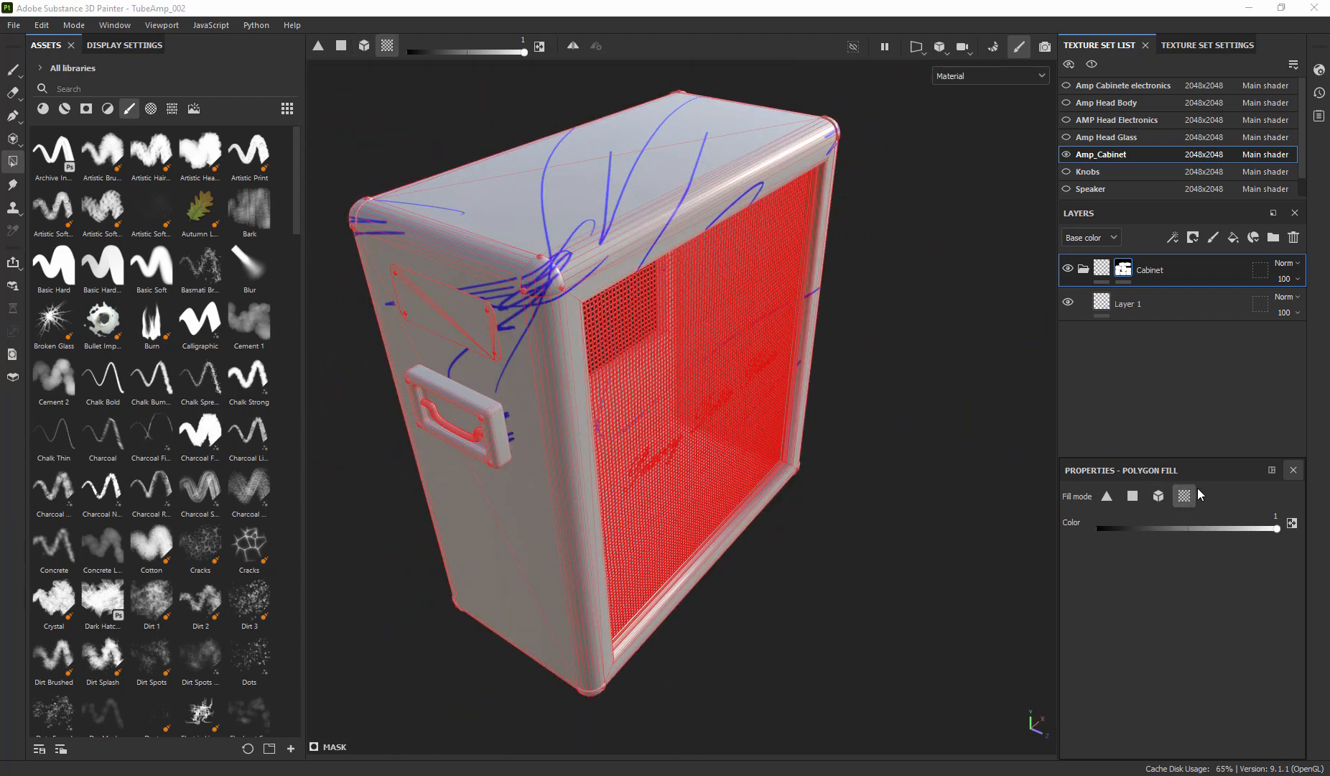
key("F1")
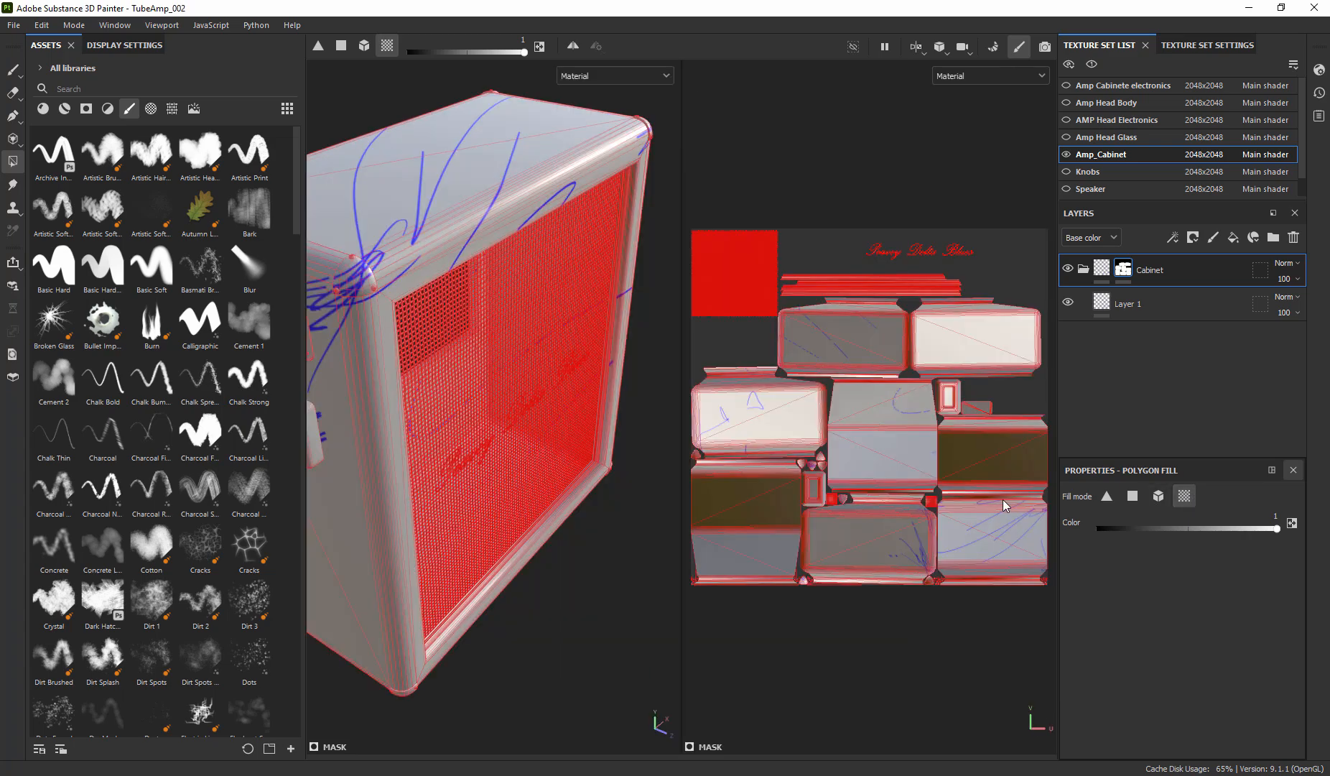
left_click_drag(460, 395, 568, 440, "alt")
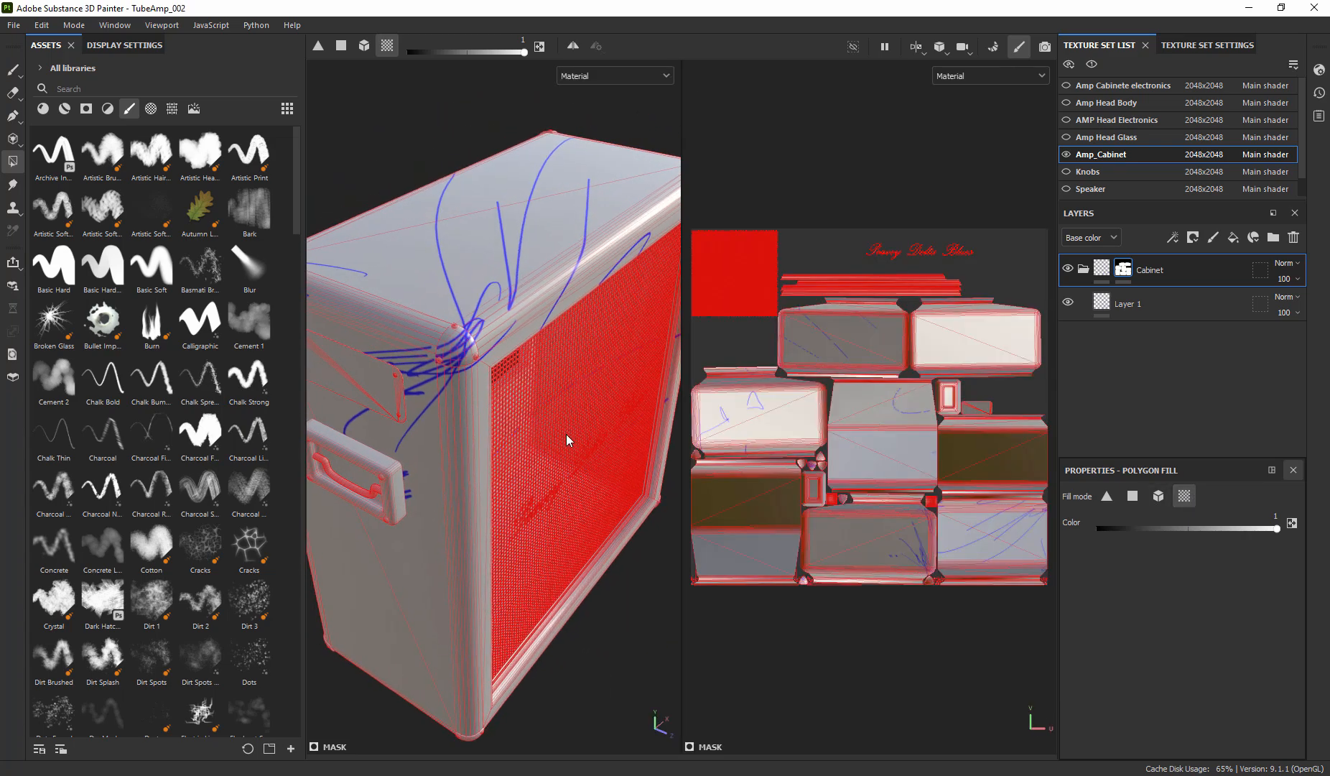
- Set the polygon fill color to 0 and mask out the UV island of the stroke-covered corner guard
right_click_drag(919, 526, 1183, 558, "alt")
middle_click_drag(796, 533, 1017, 487, "alt")
right_click_drag(905, 324, 1158, 410, "alt")
right_click_drag(944, 391, 903, 391, "alt")
middle_click_drag(985, 384, 923, 376, "alt")
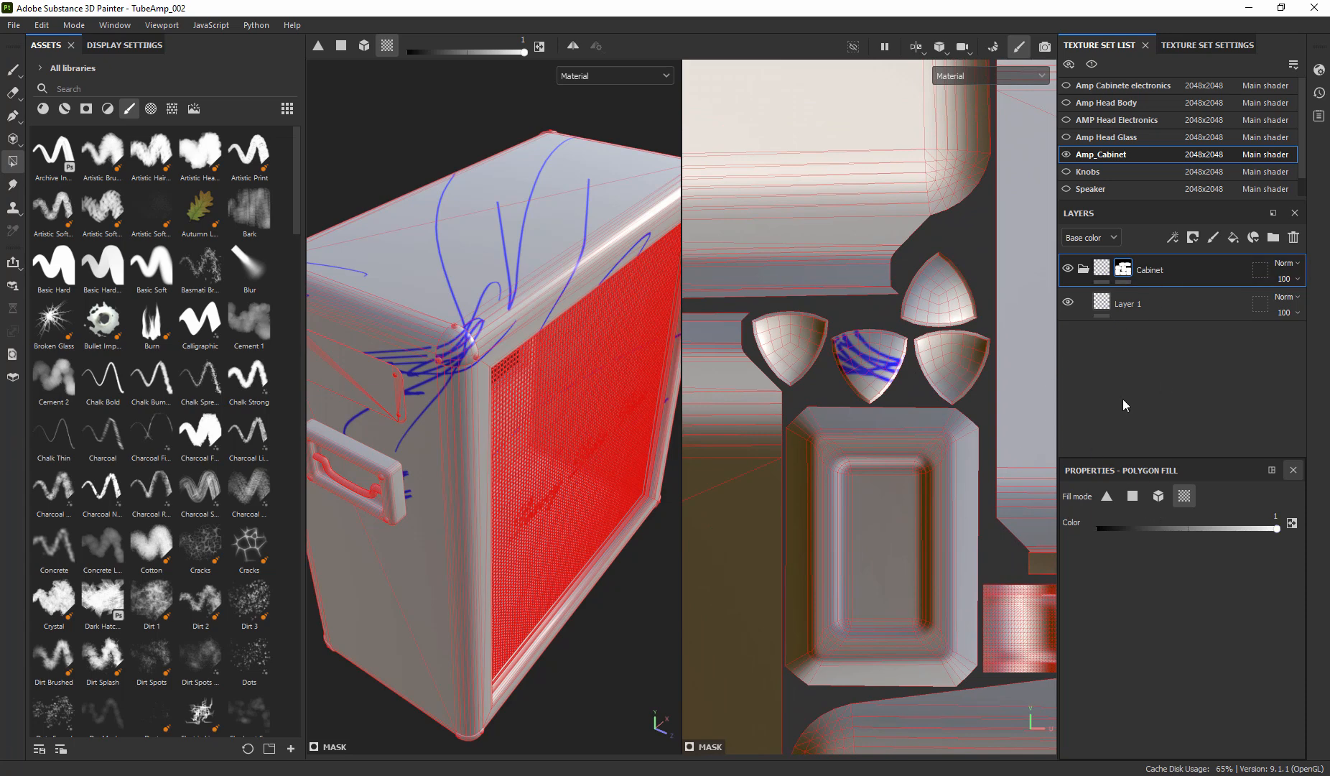
left_click_drag(1205, 529, 1037, 531)
left_click(876, 365)
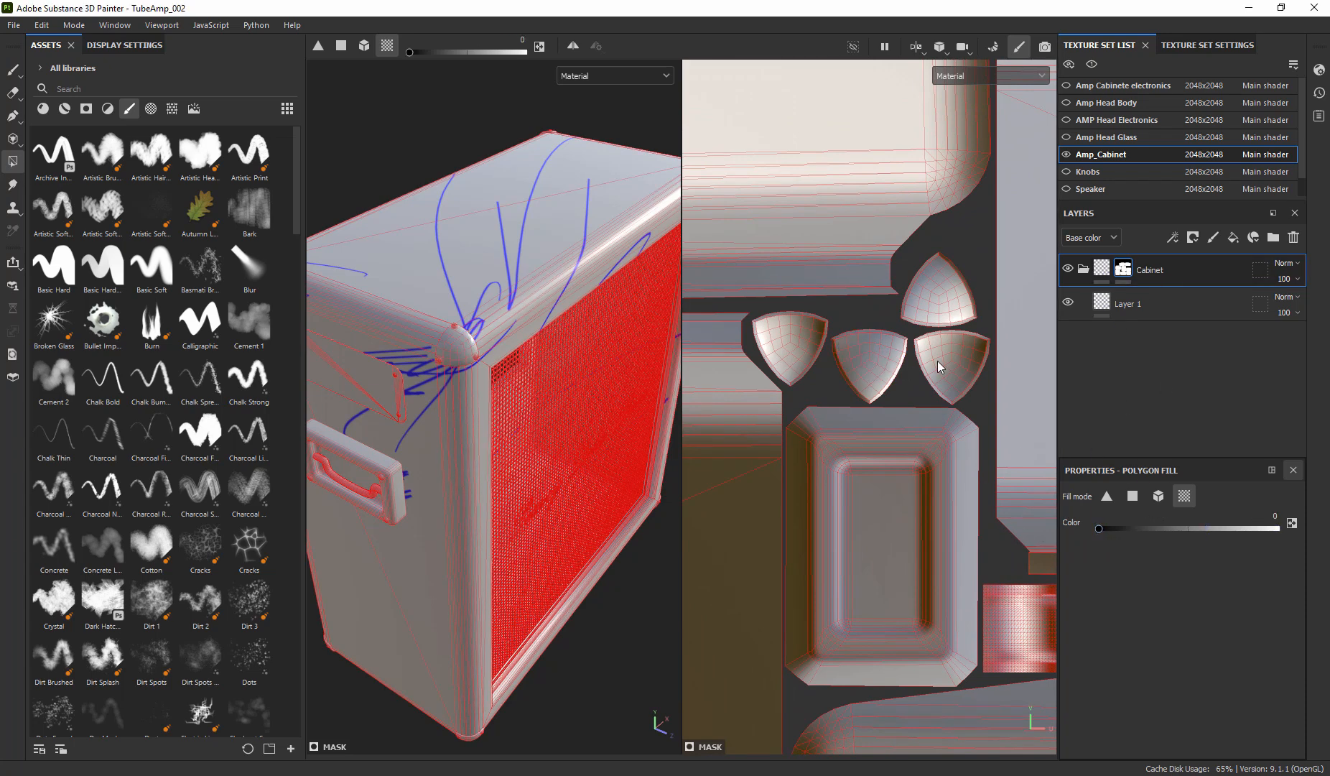
- Mask out further corner guard UV islands from the Cabinet folder with the black UV chunk fill
right_click_drag(965, 484, 923, 467, "alt")
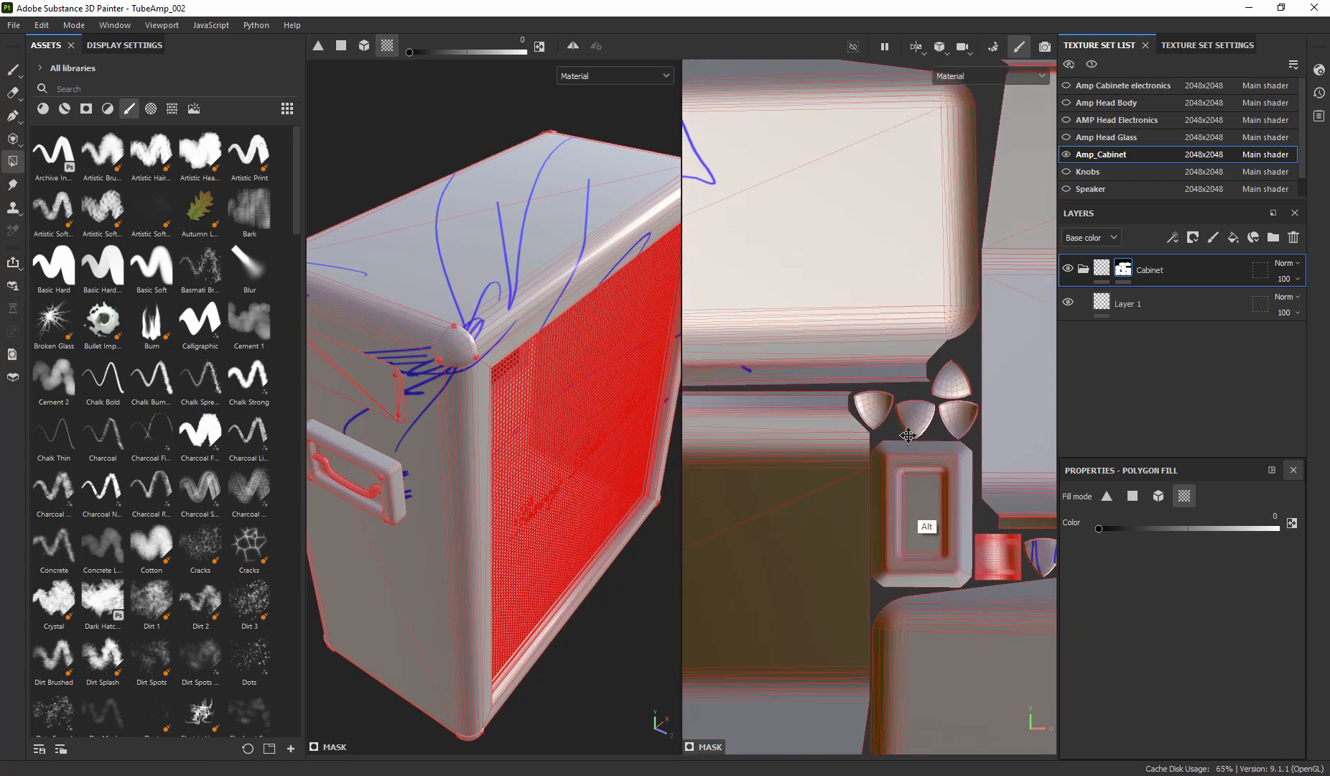
middle_click_drag(924, 467, 733, 212, "alt")
left_click(858, 302)
middle_click_drag(867, 450, 962, 332, "alt")
left_click(779, 524)
middle_click_drag(987, 490, 749, 470, "alt")
middle_click_drag(947, 479, 736, 437, "alt")
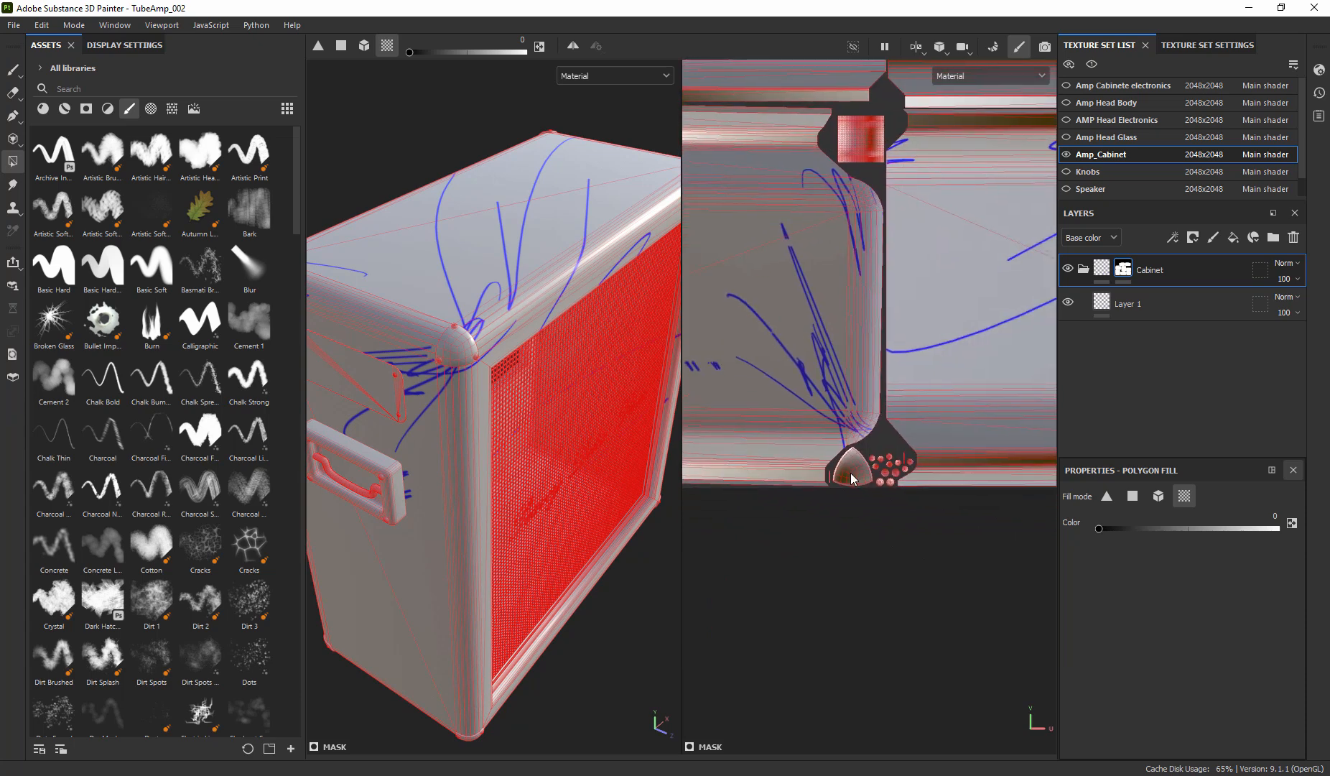
right_click_drag(933, 419, 579, 376, "alt")
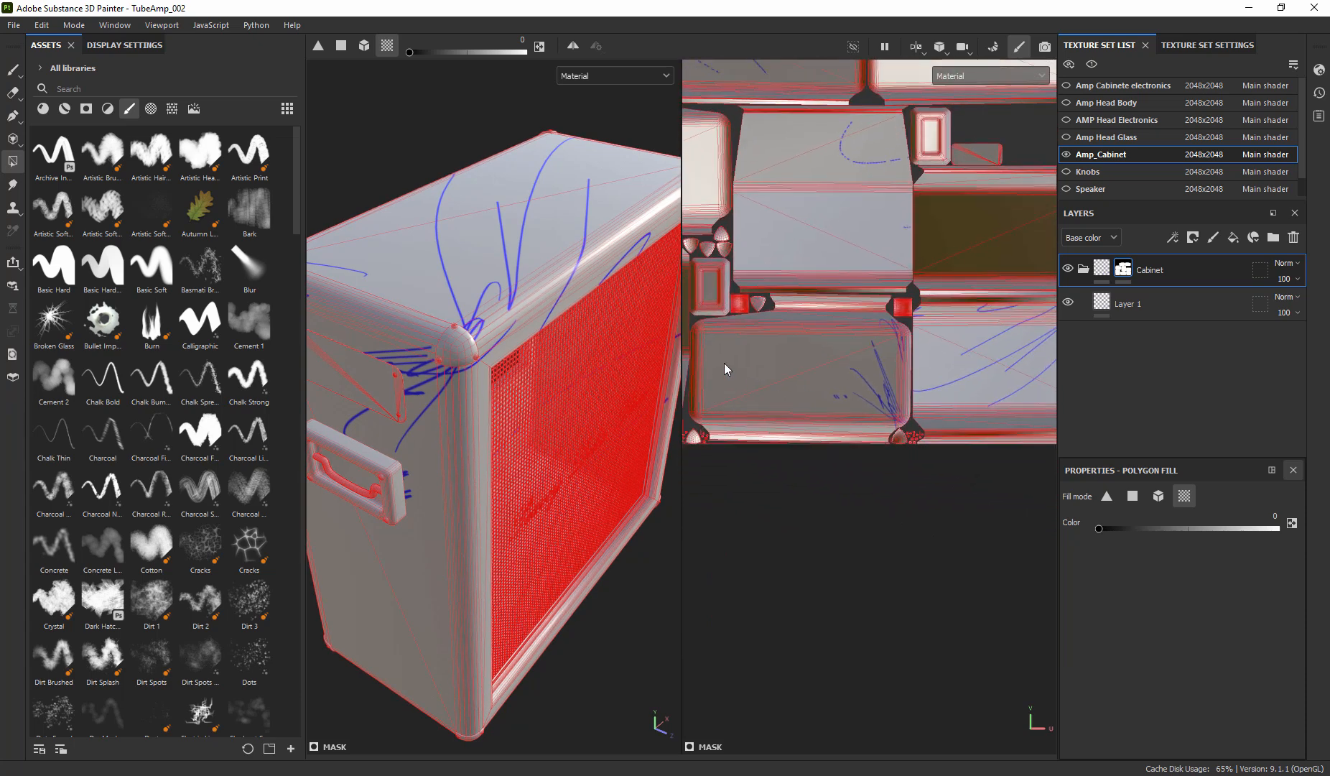
middle_click_drag(505, 574, 540, 273, "alt")
- Paint blue test strokes on Layer 1 over the cabinet's lower front corner and inspect them on its UV island
left_click(1127, 303)
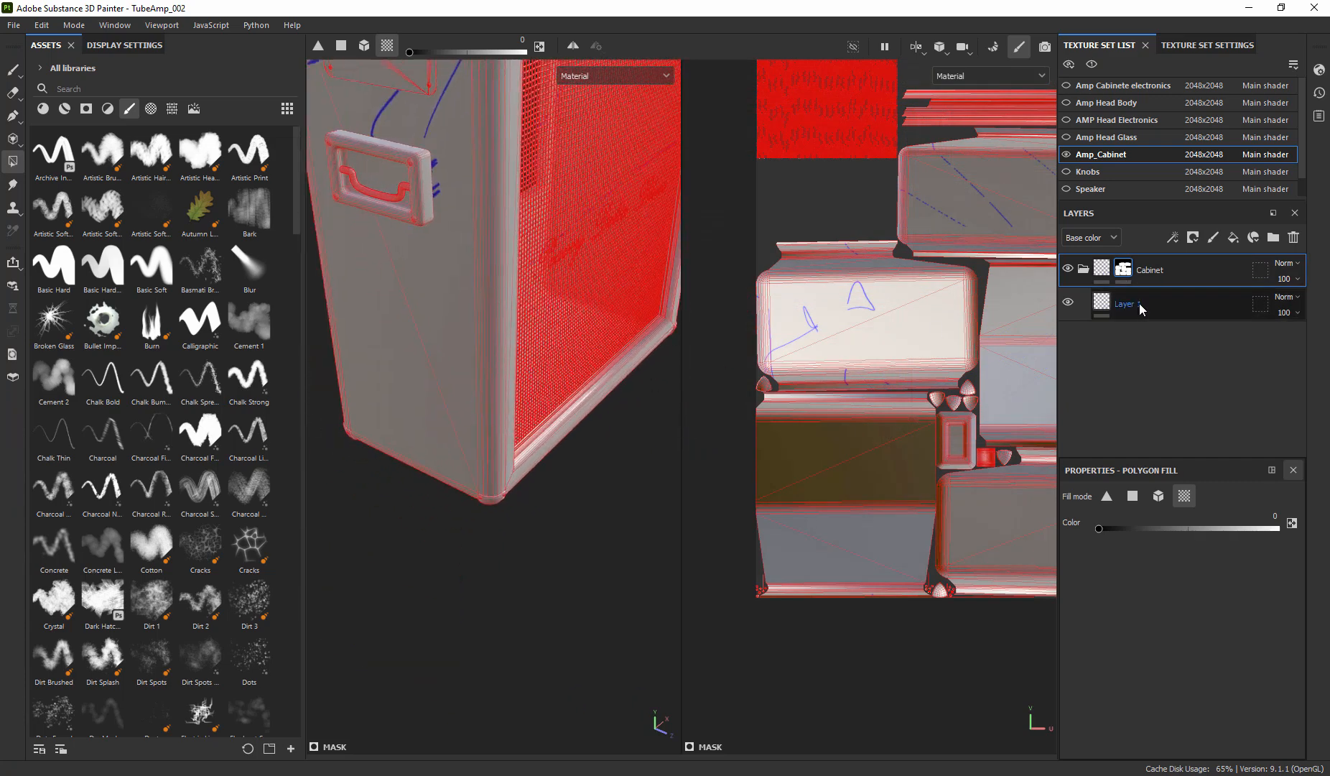
key("1")
mouse_move(512, 425)
left_mouse_down("alt")
mouse_move(497, 234)
mouse_move(477, 521)
left_mouse_up("alt")
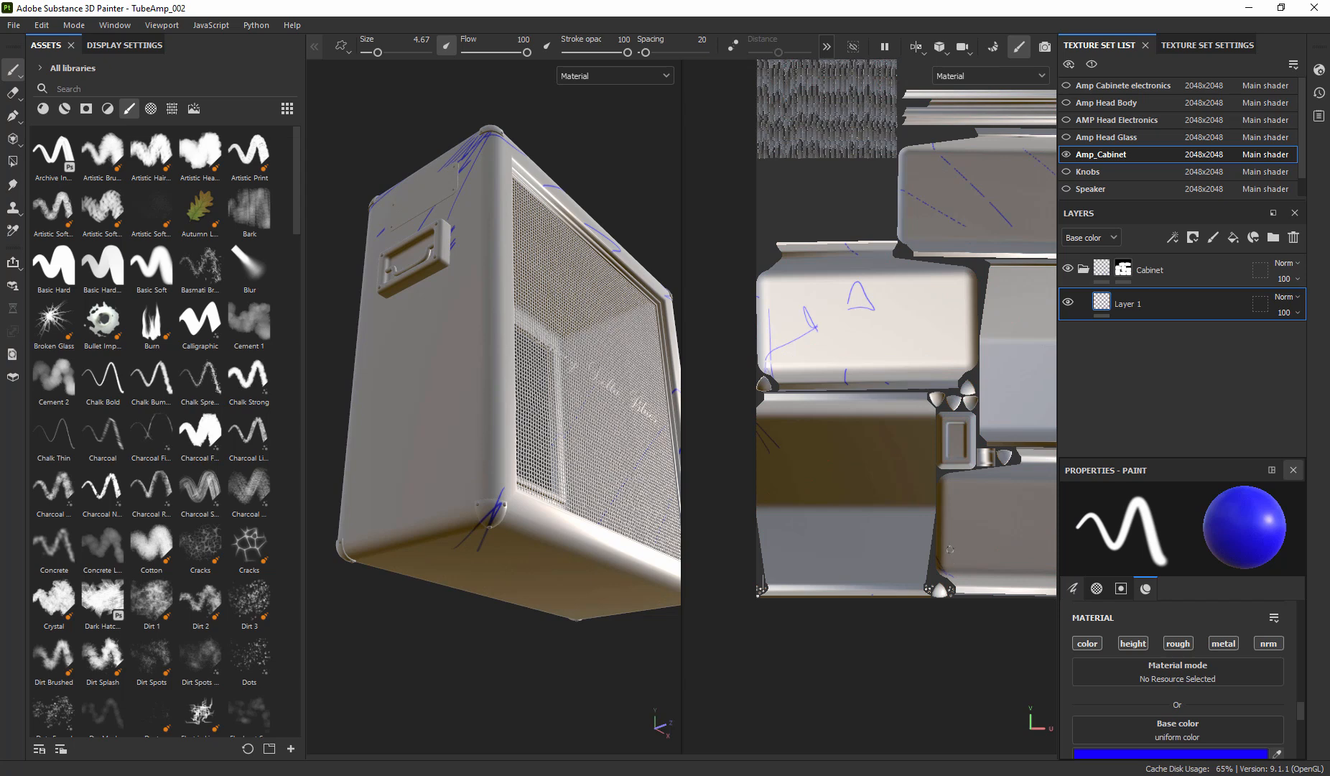
right_click_drag(977, 534, 873, 518, "alt")
middle_click_drag(928, 477, 690, 422, "alt")
right_click_drag(858, 513, 1205, 583, "alt")
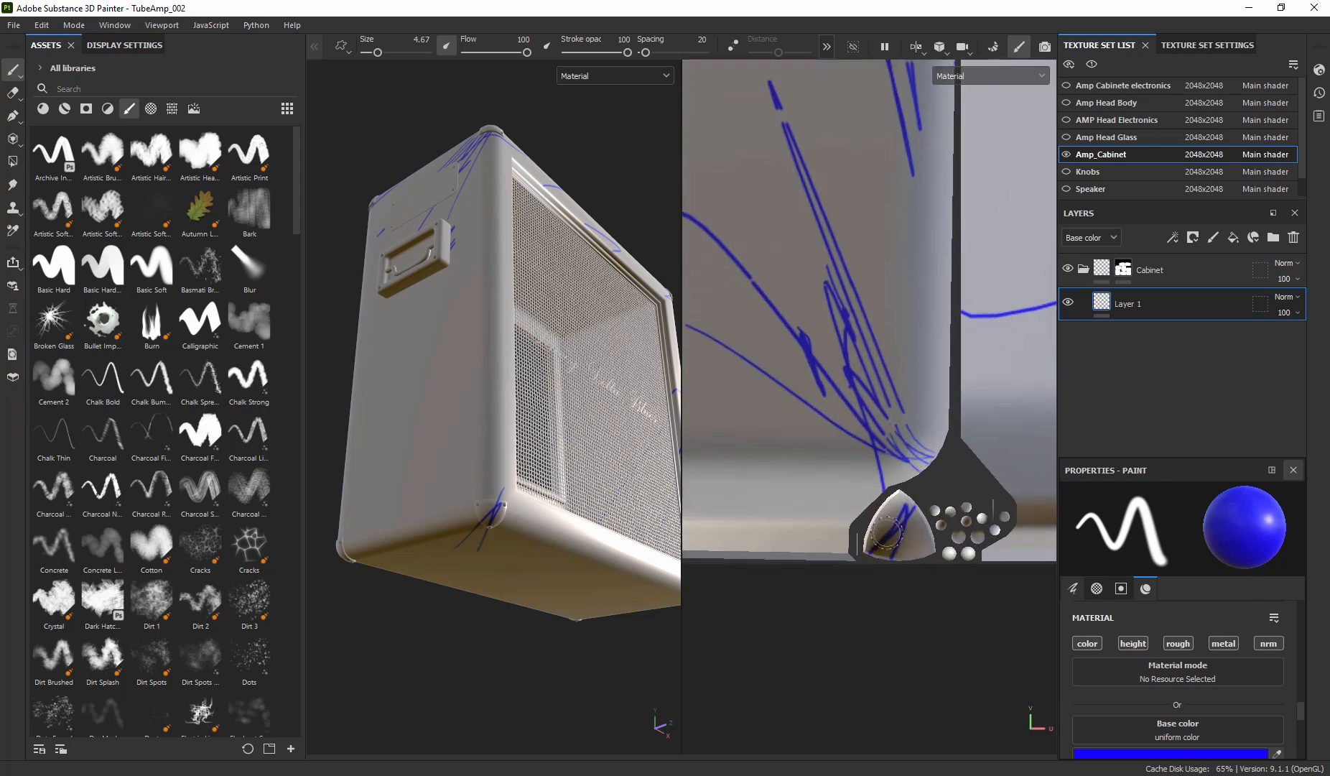
- Mask the lower front corner guard's UV island out of the Cabinet folder with the black UV chunk fill
left_click(1134, 273)
key("4")
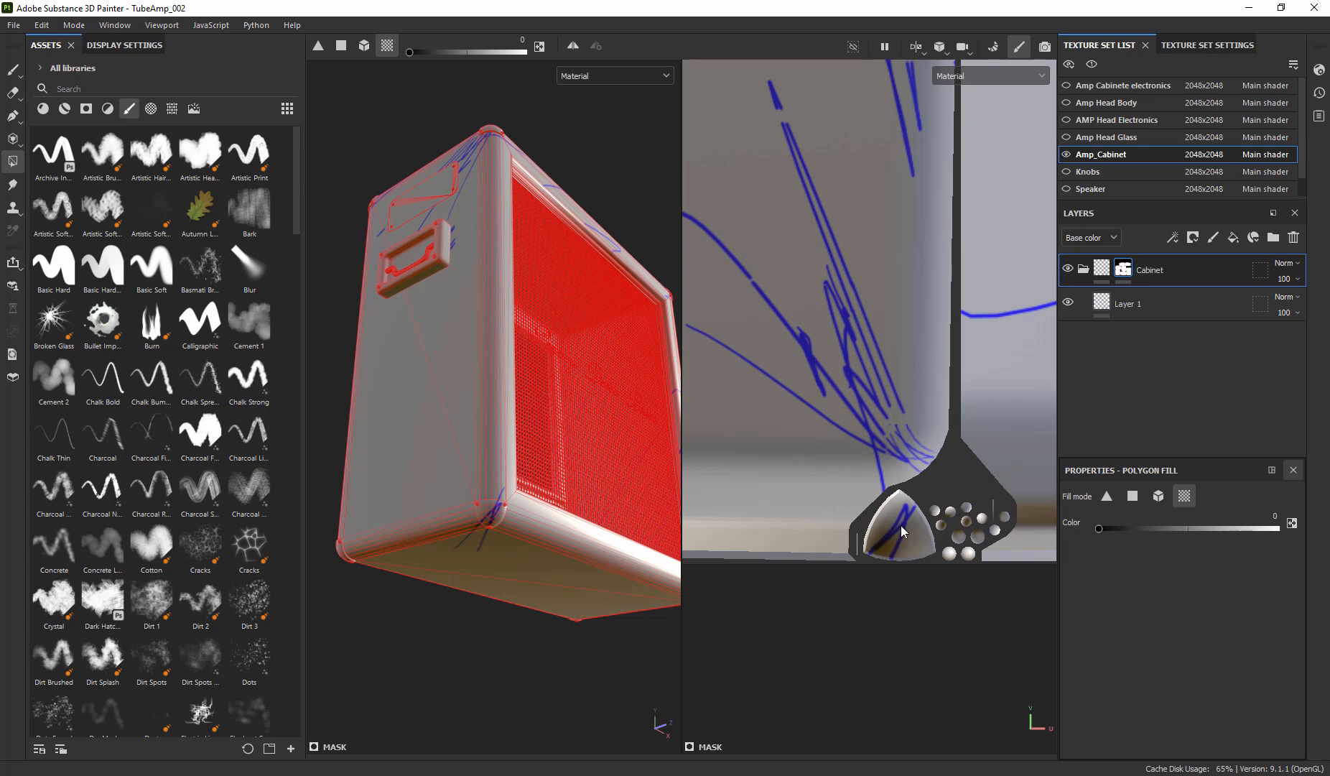
right_click_drag(903, 528, 505, 511, "alt")
middle_click_drag(919, 501, 1020, 588, "alt")
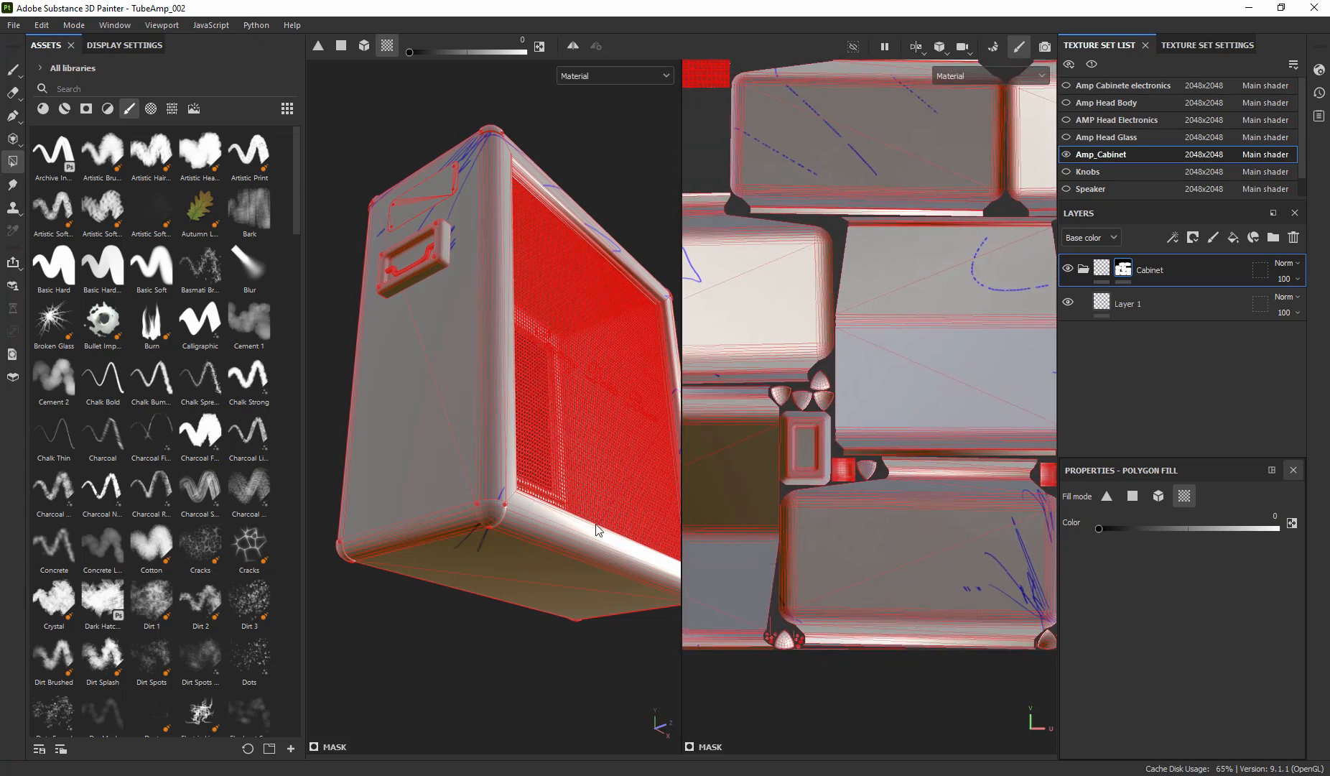
- Paint a blue test stroke on Layer 1 across the cabinet's lower front corner guard and inspect the cabinet's front
left_click(1142, 305)
key("1")
mouse_move(460, 499)
left_mouse_down()
mouse_move(515, 492)
mouse_move(593, 542)
left_mouse_up()
right_click_drag(590, 455, 490, 461, "alt")
left_click_drag(490, 461, 653, 369, "alt")
middle_click_drag(507, 357, 517, 385, "alt")
right_click_drag(520, 390, 591, 416, "alt")
left_click_drag(528, 437, 550, 467, "alt")
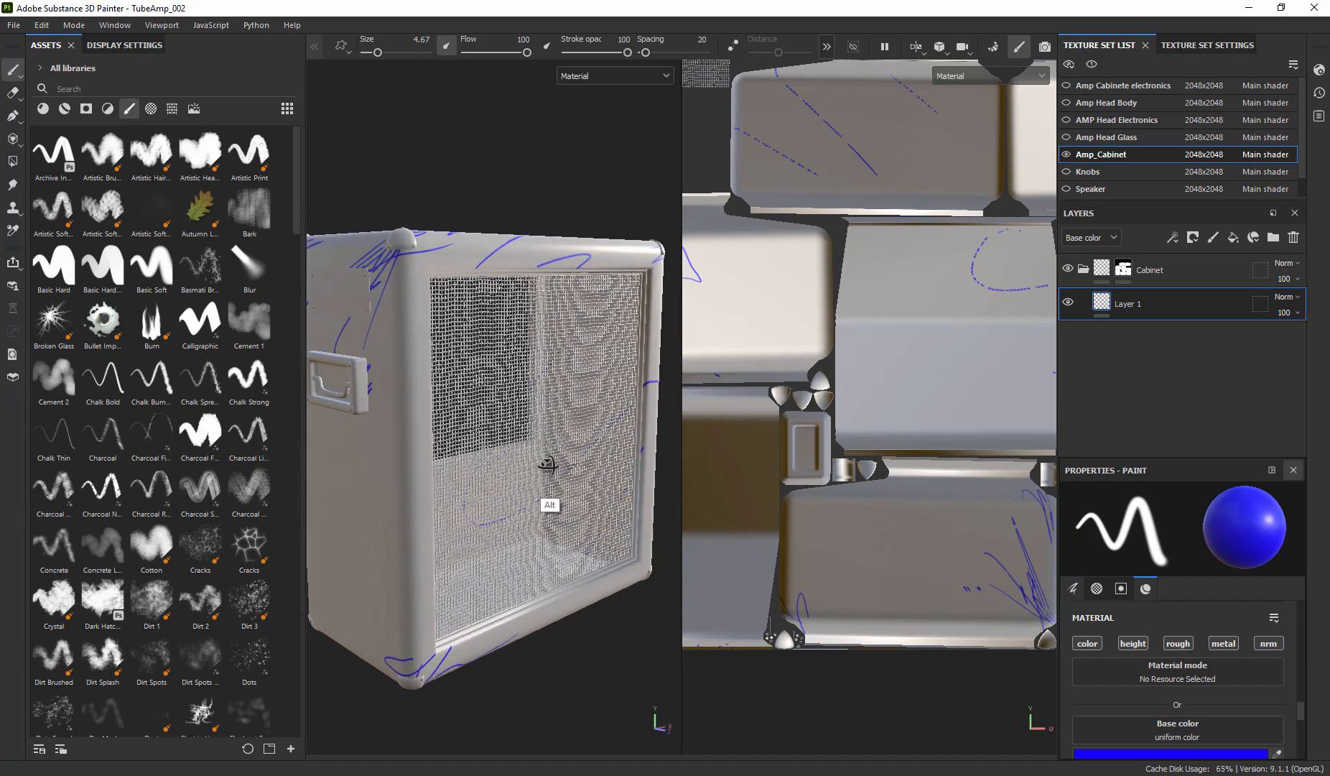
- Examine the speaker grill mesh on the cabinet's front and its island in the UV view
right_click_drag(525, 402, 674, 374, "alt")
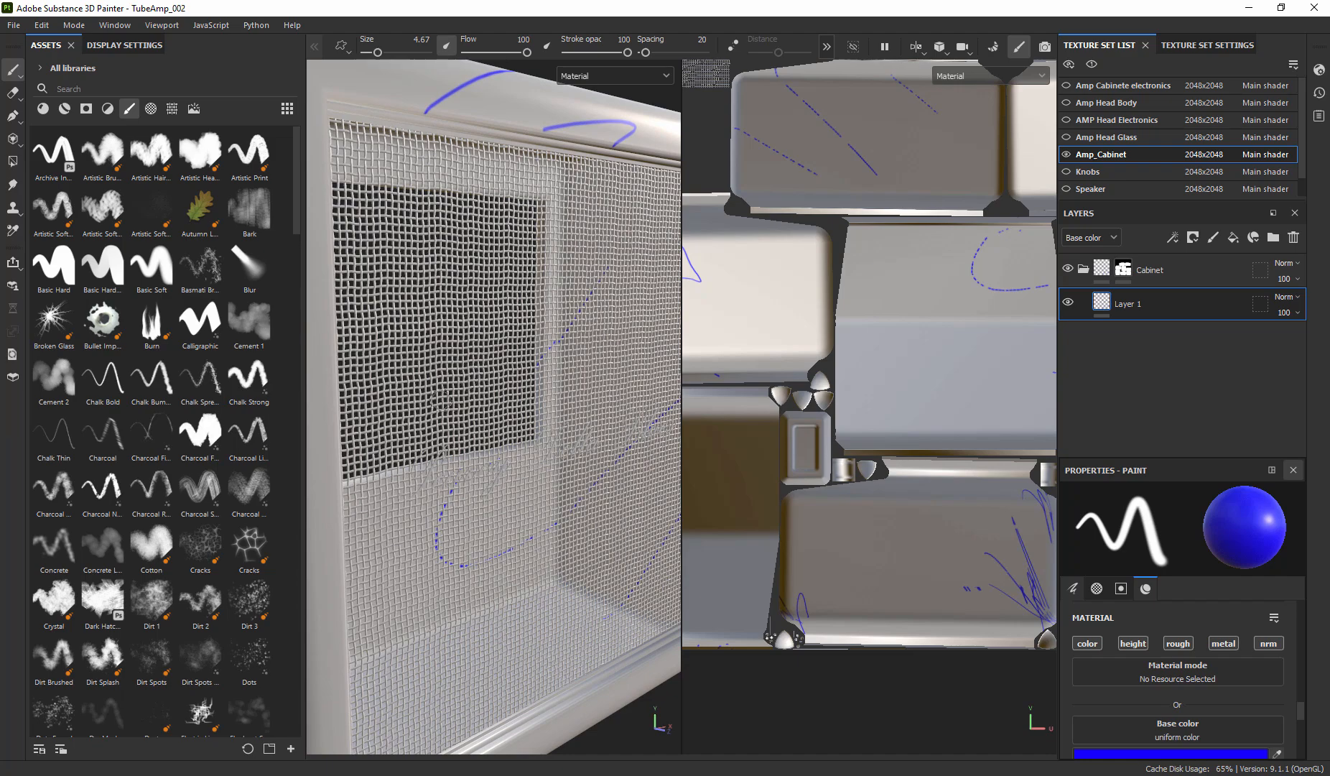
right_click_drag(520, 428, 472, 407, "alt")
mouse_move(590, 397)
left_mouse_down("alt")
mouse_move(540, 392)
mouse_move(553, 395)
left_mouse_up("alt")
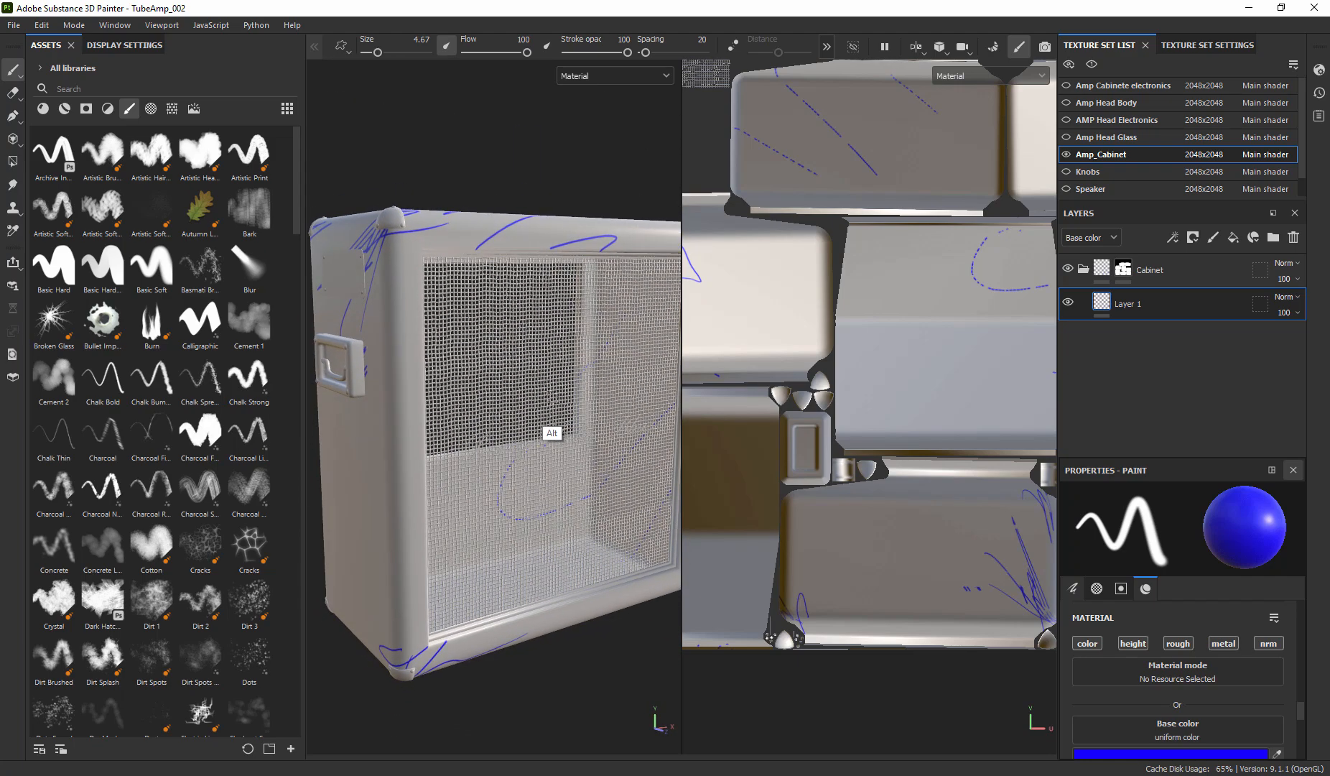
right_click_drag(532, 281, 611, 421, "alt")
right_click_drag(510, 515, 504, 423, "alt")
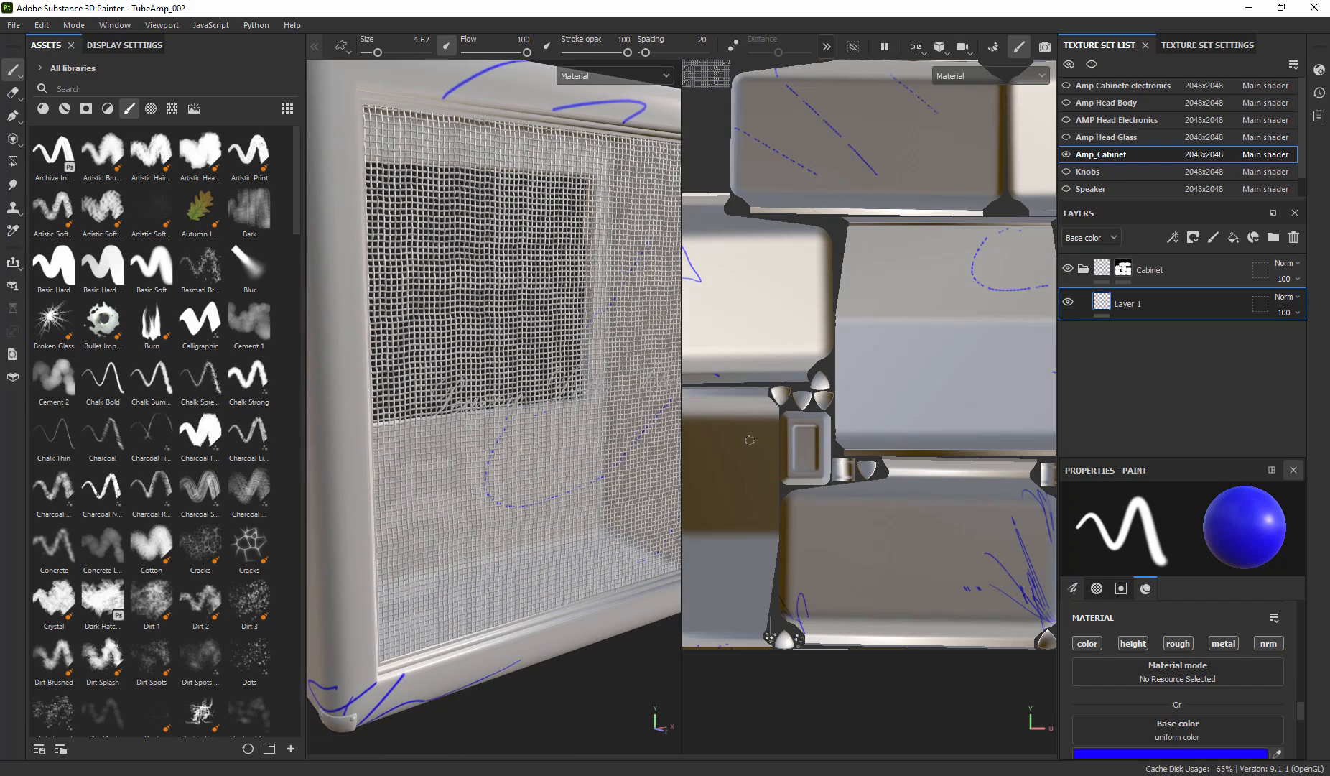
right_click_drag(639, 497, 558, 457, "alt")
middle_click_drag(733, 108, 846, 341, "alt")
right_click_drag(840, 341, 1117, 390, "alt")
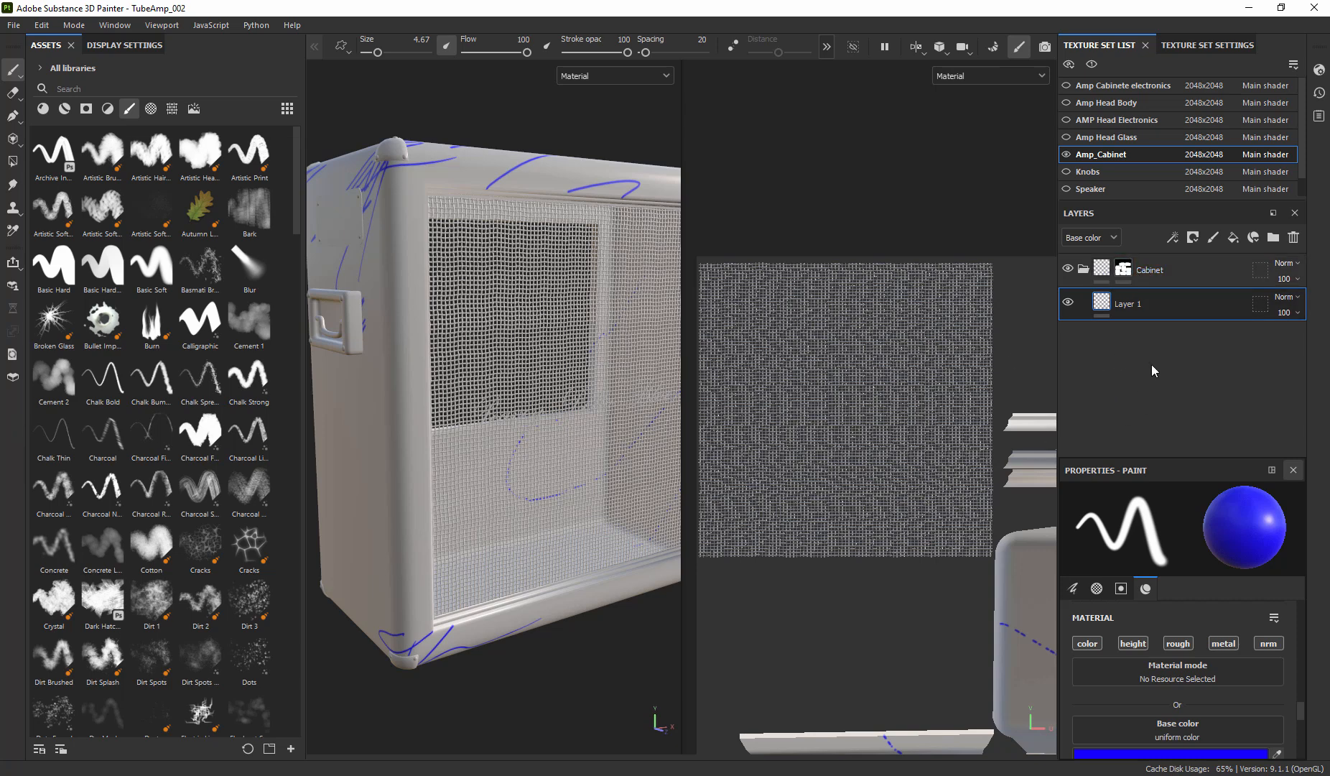
- Add a new folder, place it below and outside the Cabinet folder, and rename it Grill
left_click(1273, 237)
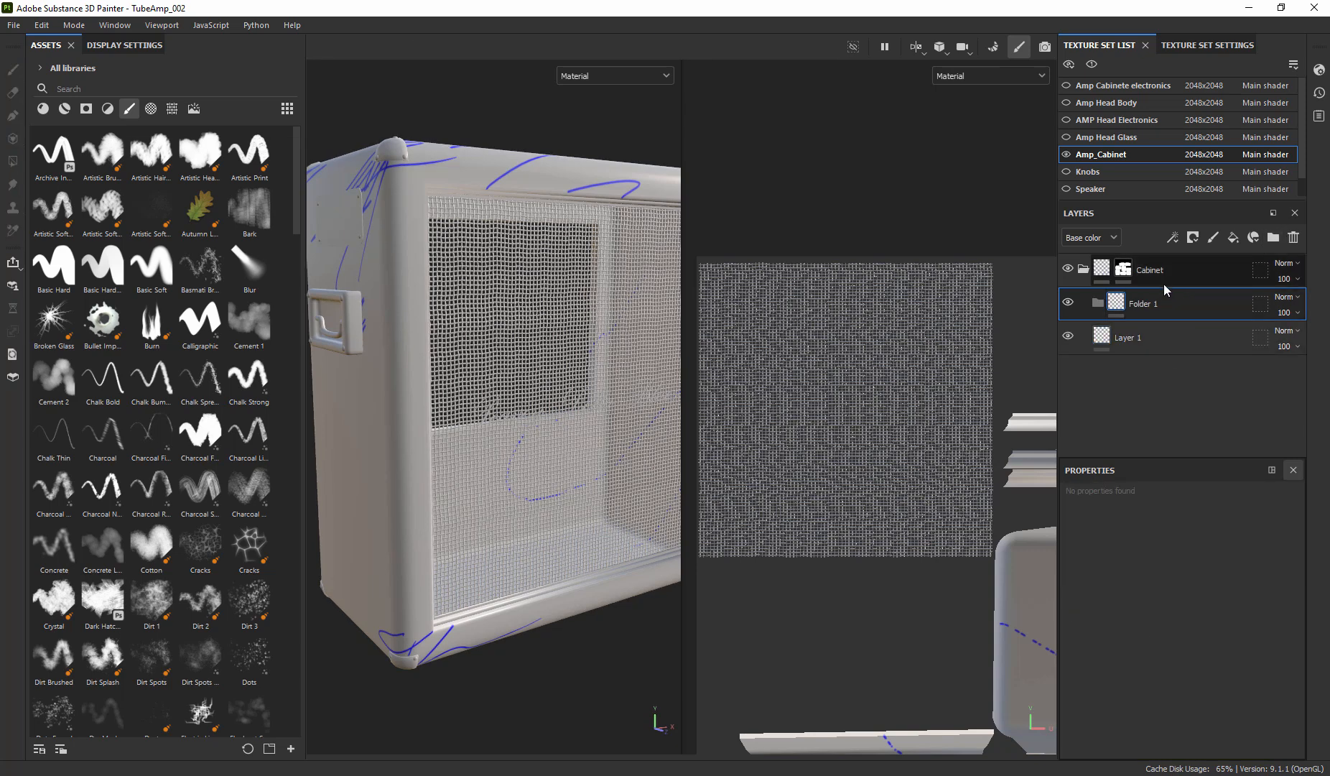
left_click_drag(1164, 302, 1160, 379)
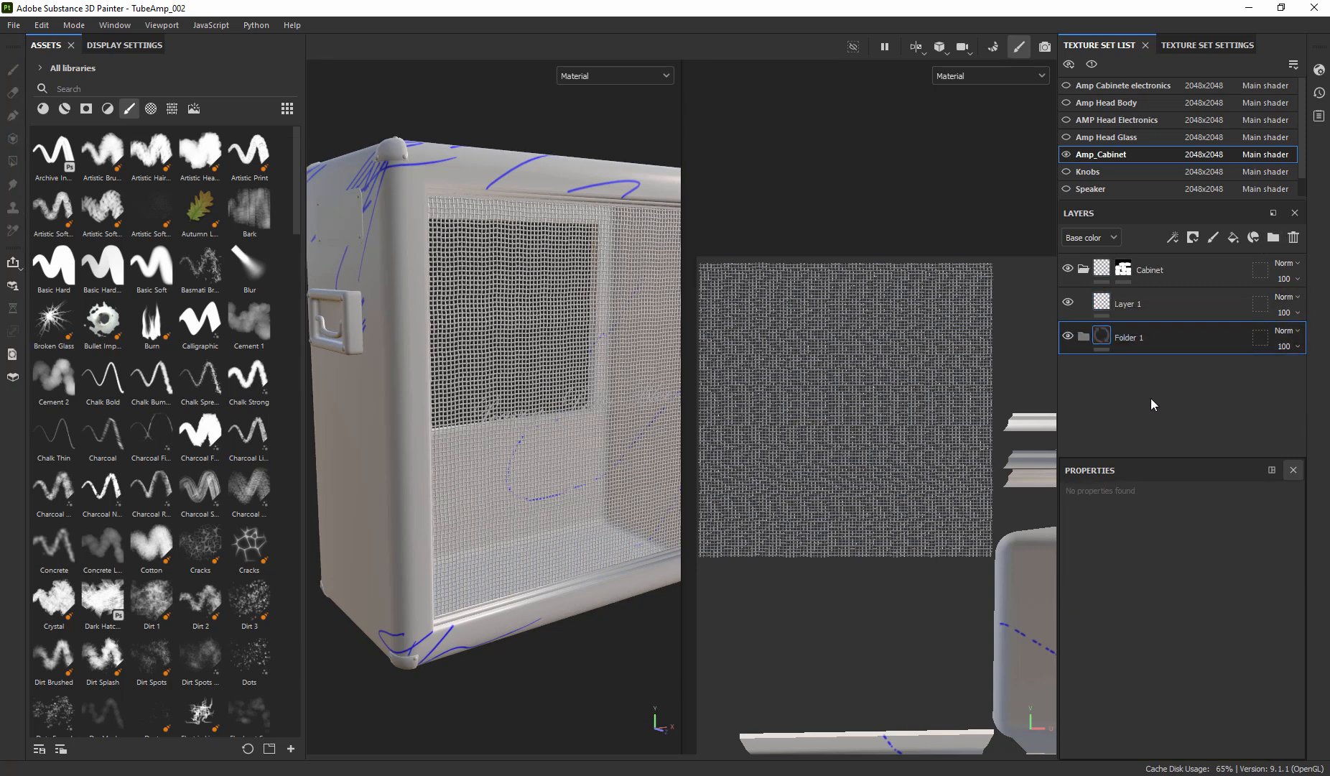
double_click(1147, 339)
type("Gri")
key("Return")
- Add a black mask to the Grill folder and reveal the whole grill mesh with a white UV chunk fill
left_click(1193, 239)
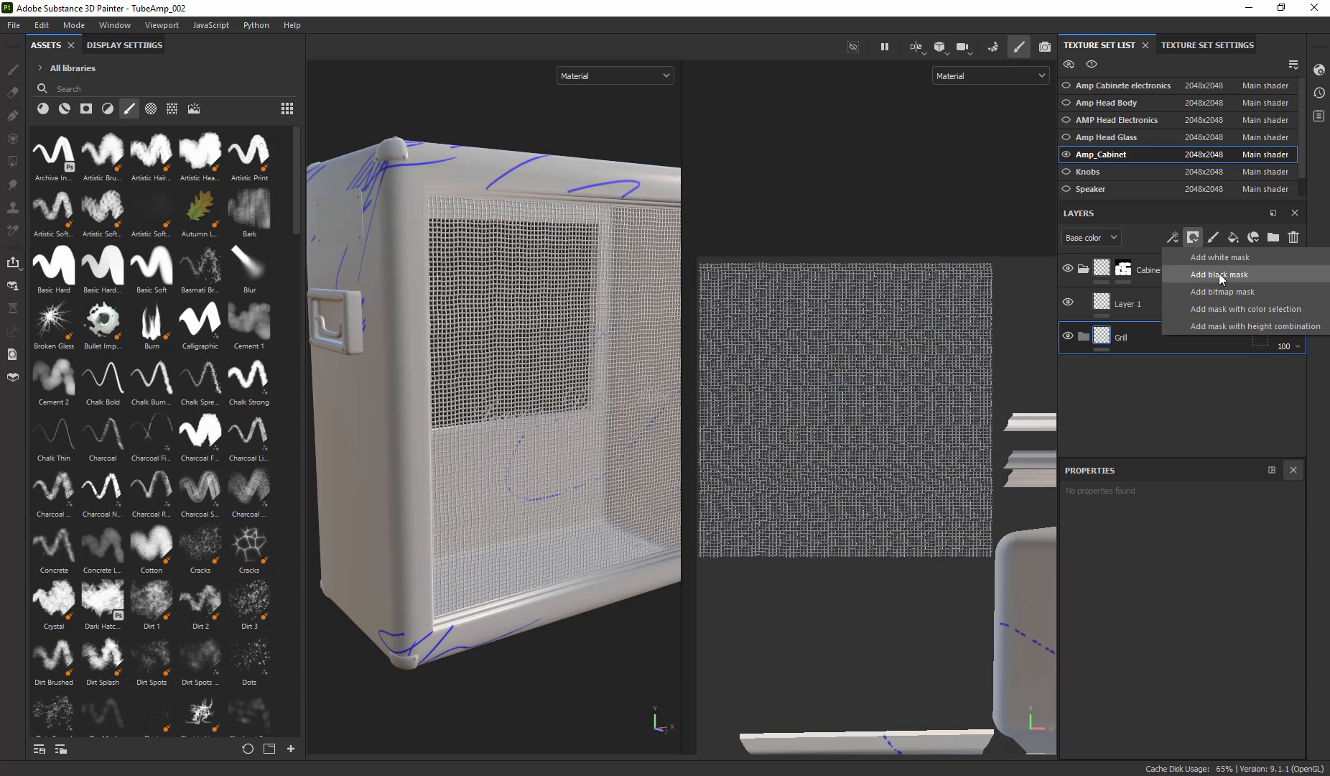
left_click(1219, 274)
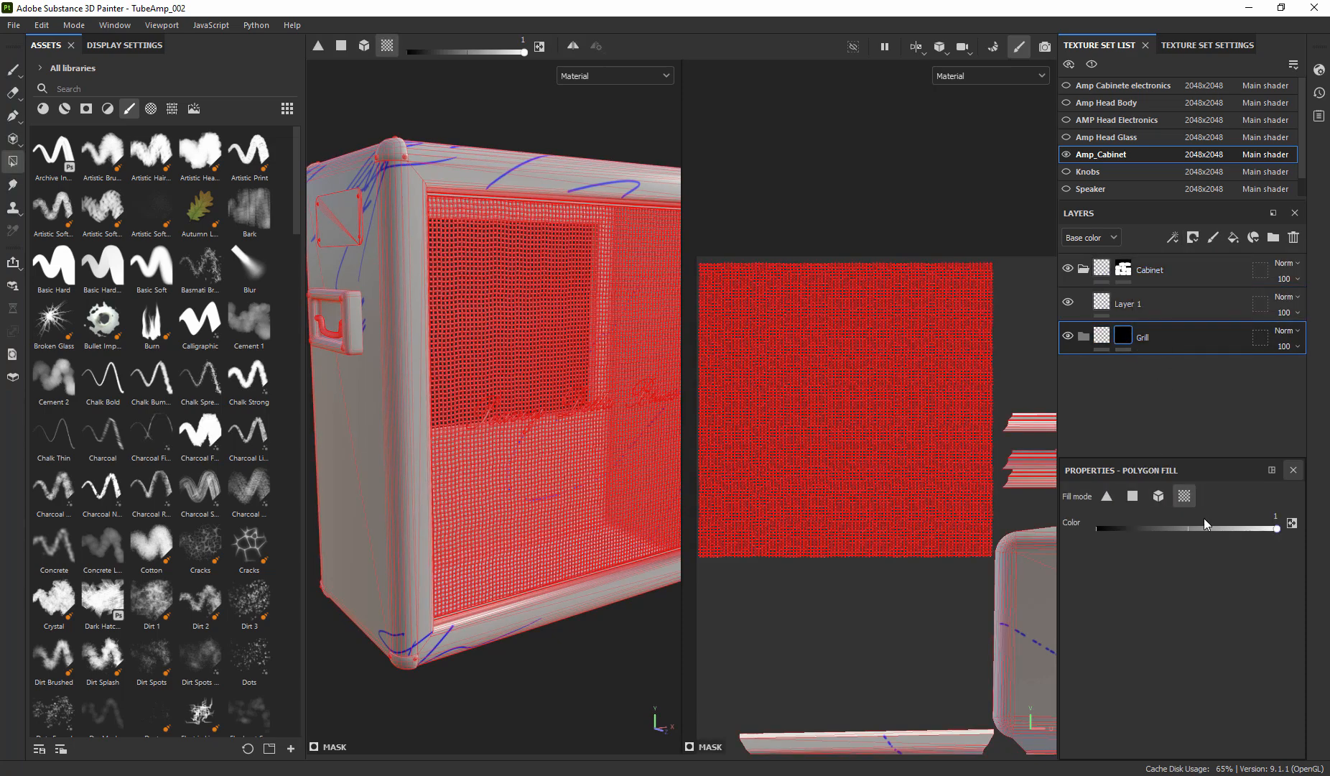
left_click_drag(694, 249, 994, 557)
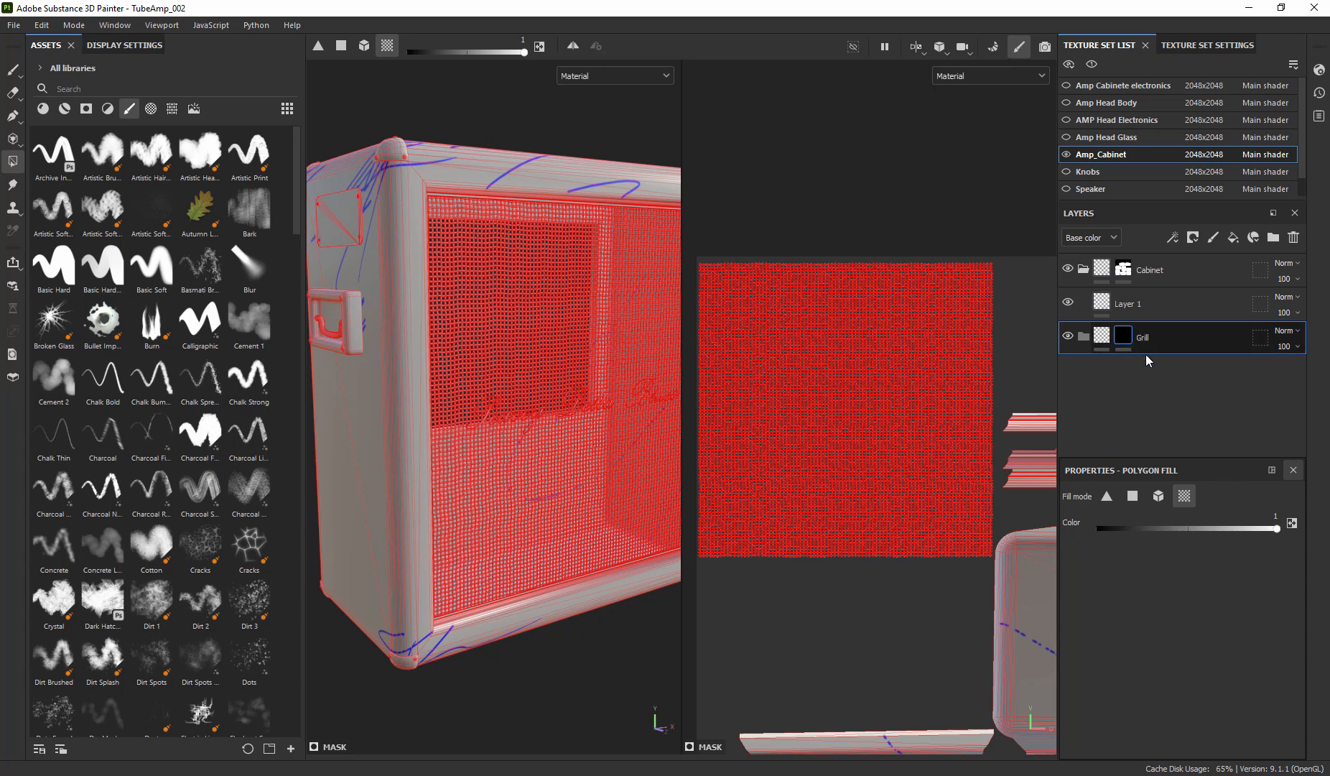
left_click(1164, 309)
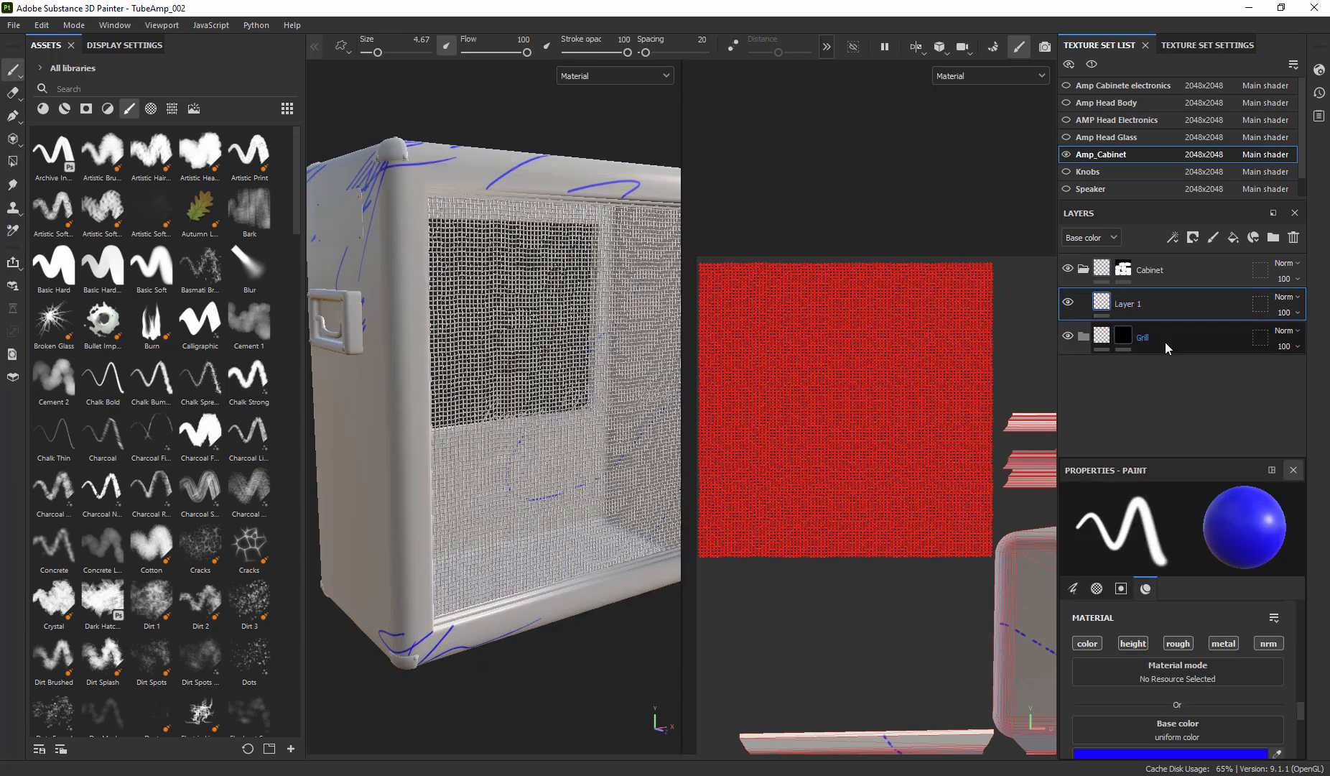
left_click(1169, 335)
left_click(1165, 305)
left_click(1157, 332)
left_click(1177, 303)
left_click(1167, 339)
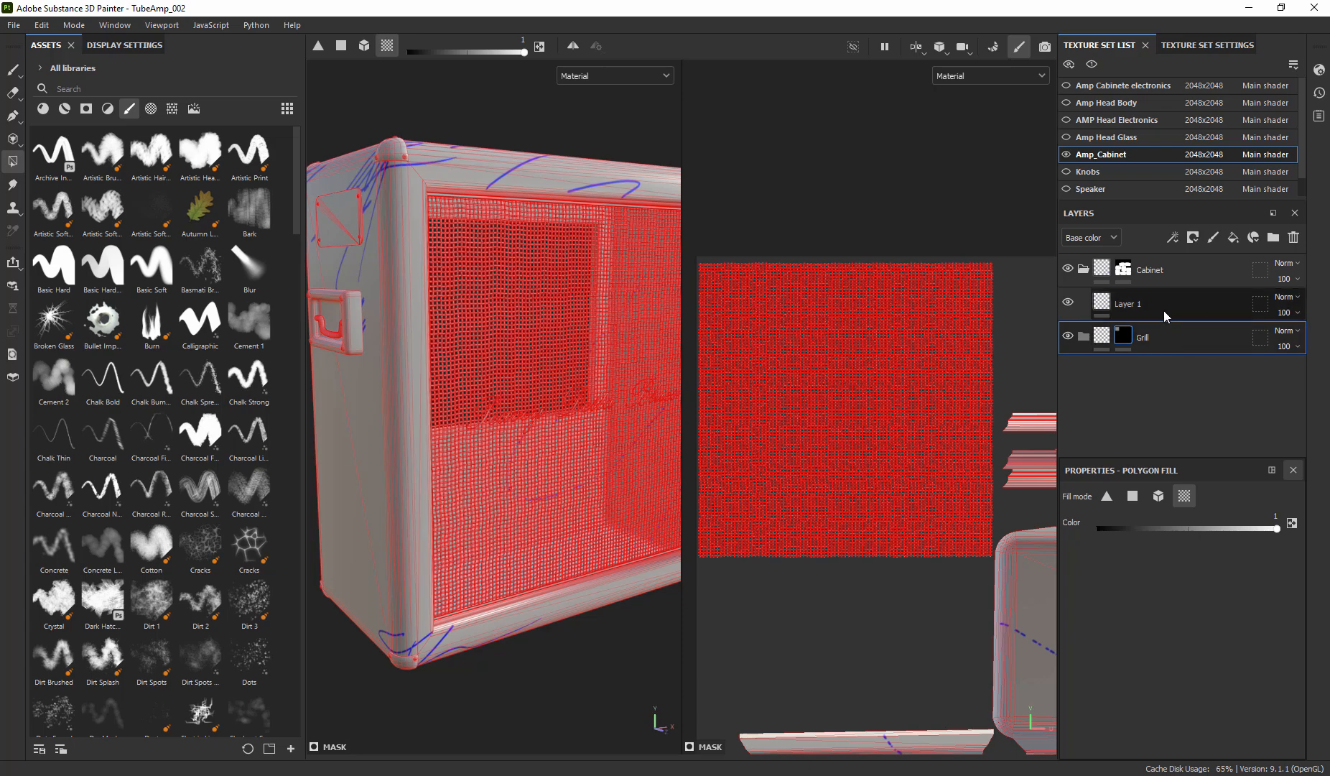
- Add a fill layer inside the Grill folder
right_click_drag(593, 489, 540, 481, "alt")
left_click_drag(564, 443, 533, 438, "alt")
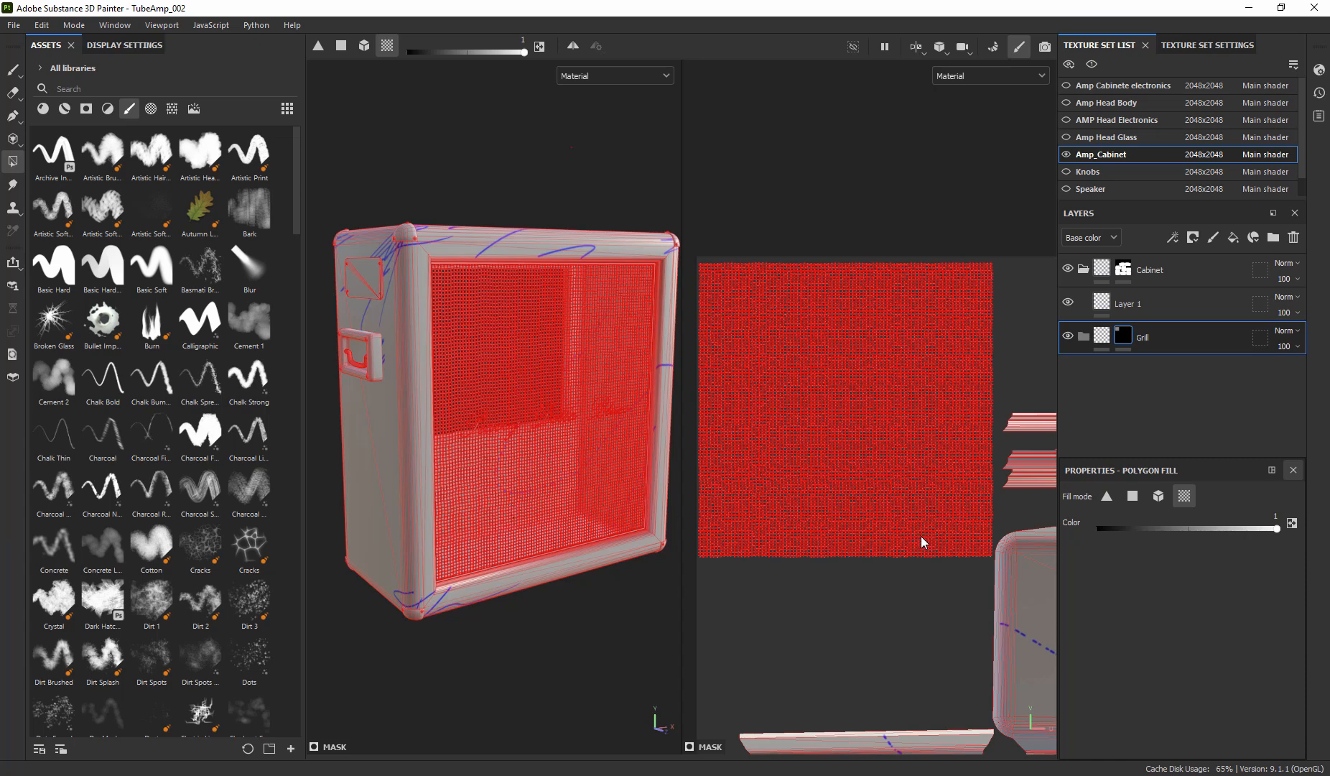
left_click(1233, 237)
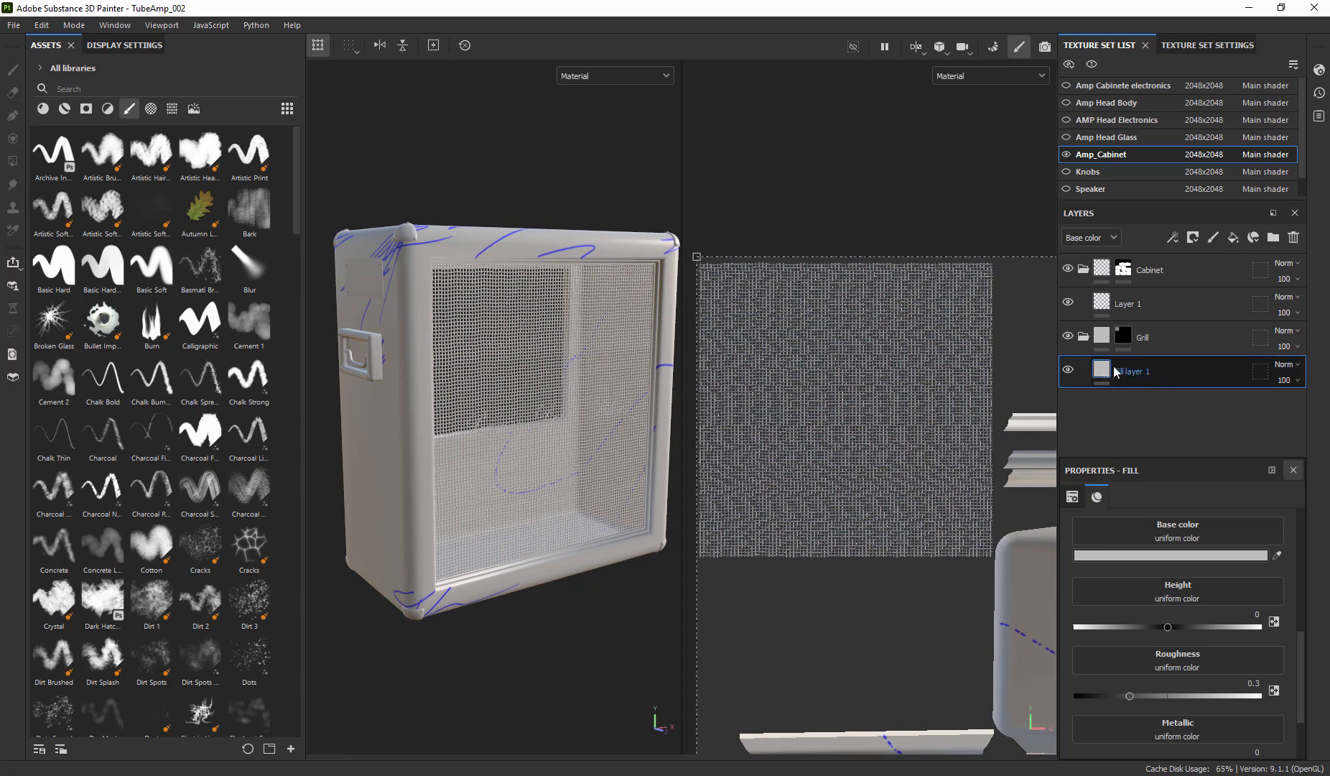
left_click_drag(1116, 375, 1083, 339)
left_click(1085, 340)
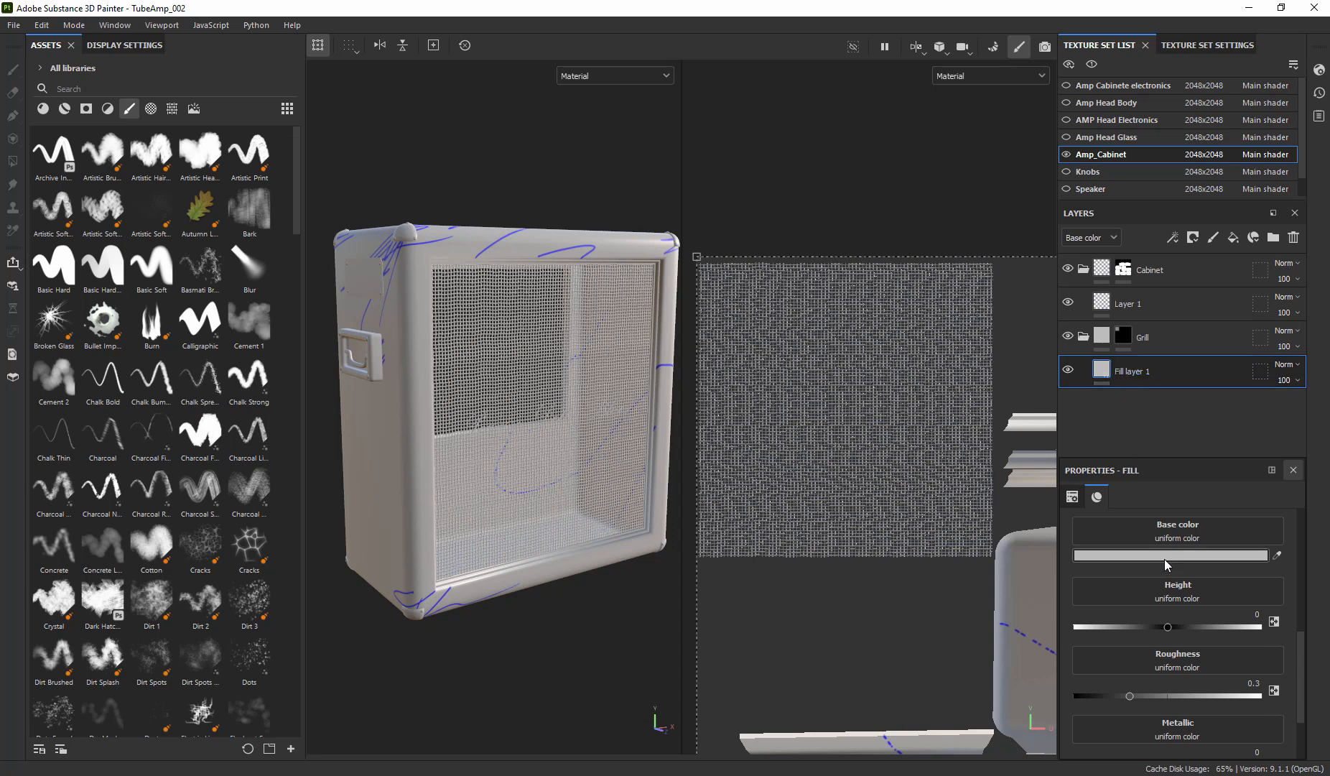
- Set the base color of the Grill folder's fill layer to red, D60000
left_click(1129, 558)
left_click_drag(991, 363, 1073, 309)
left_click(1050, 393)
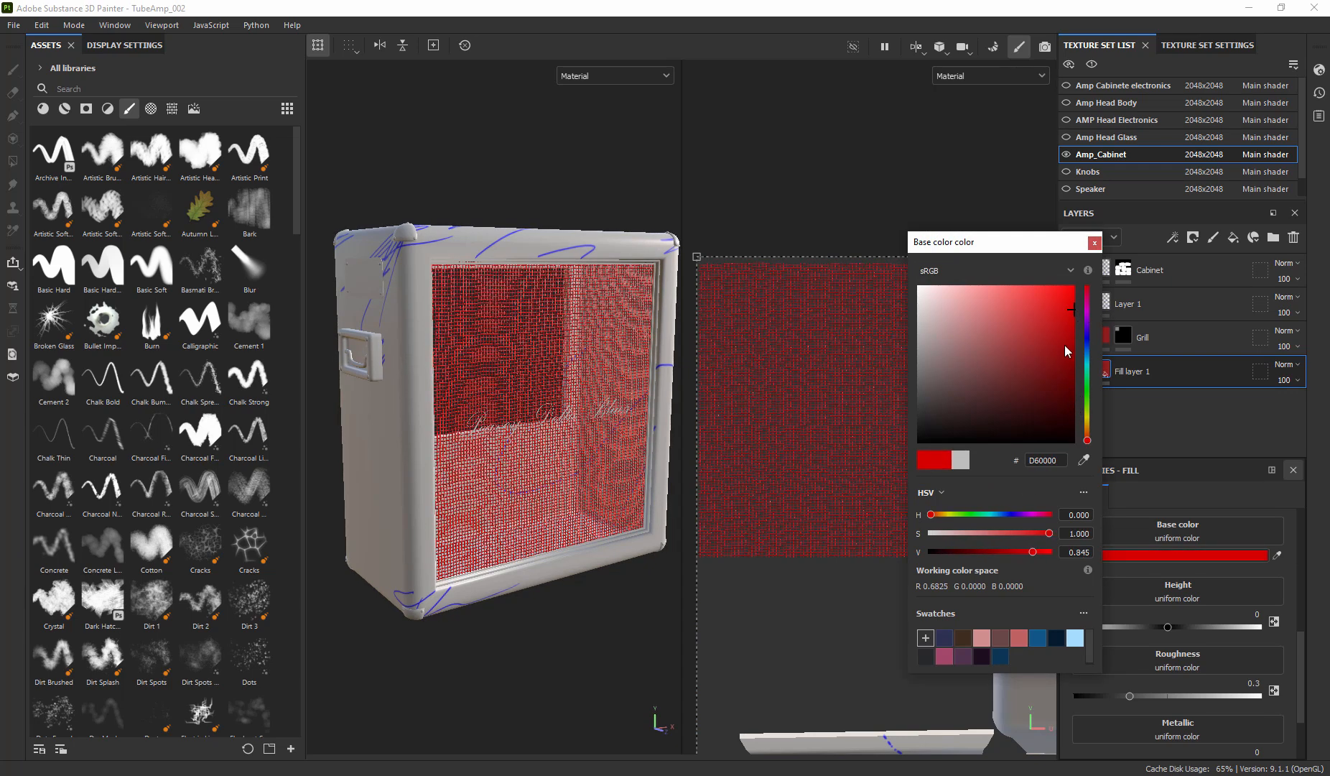
left_click(1093, 242)
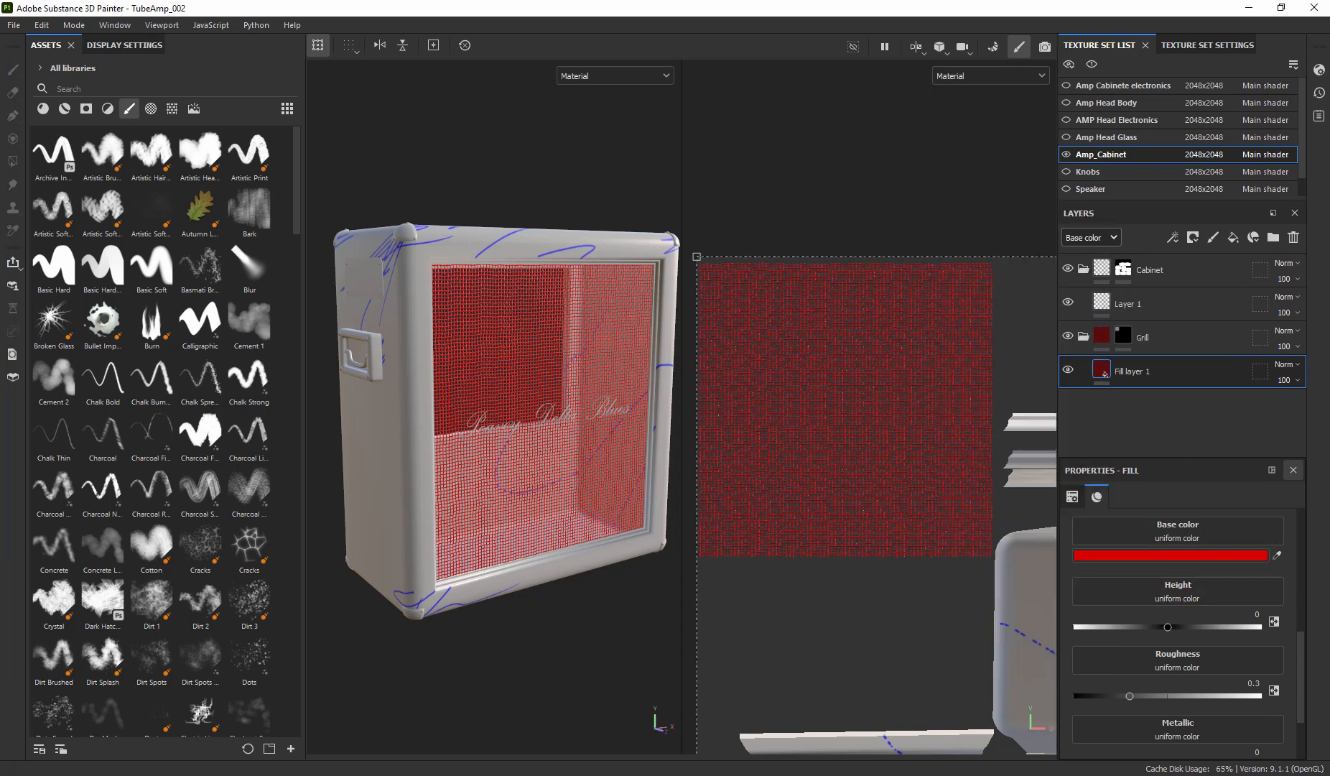
- Open the front-view photo owrhi7kmcxxcaixefia5.jpg in FastStone Image Viewer and sample its dark brown grille as the Grill fill layer's base color
key("alt+Tab")
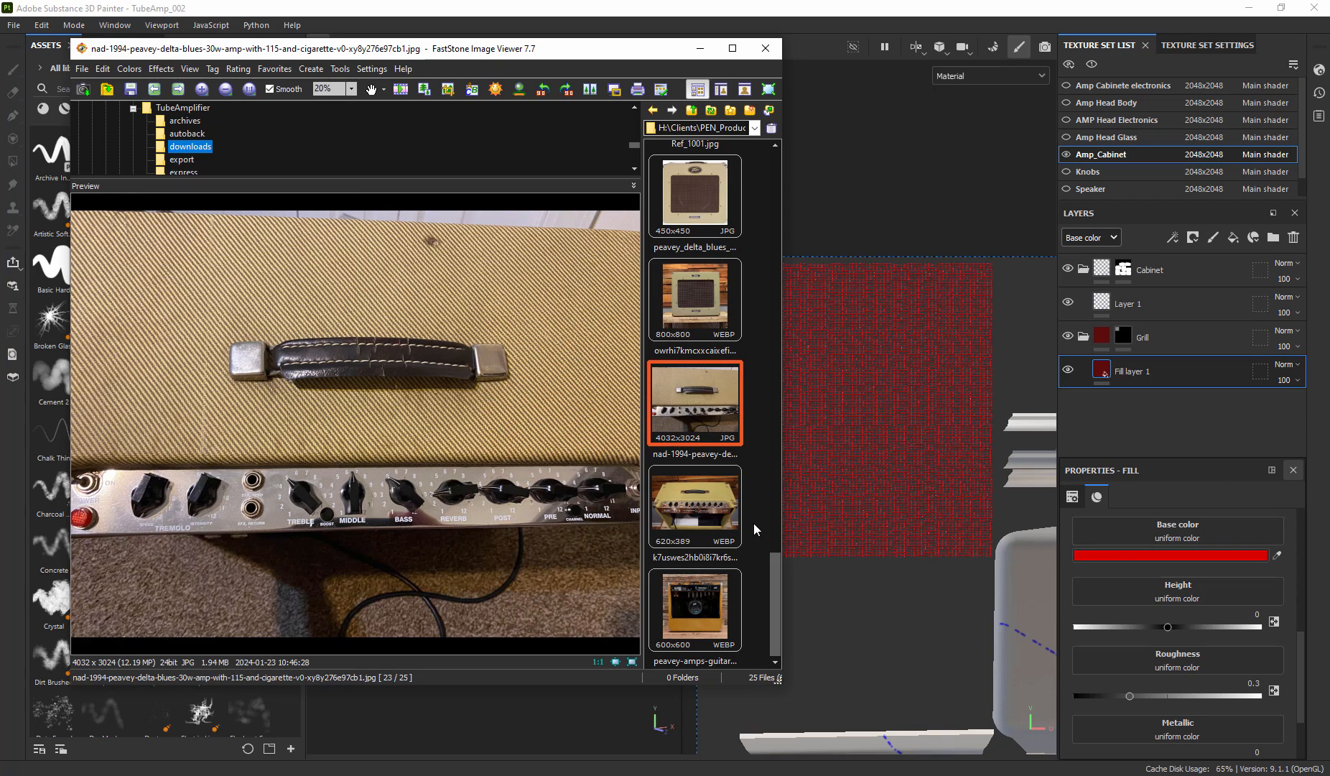
left_click(675, 284)
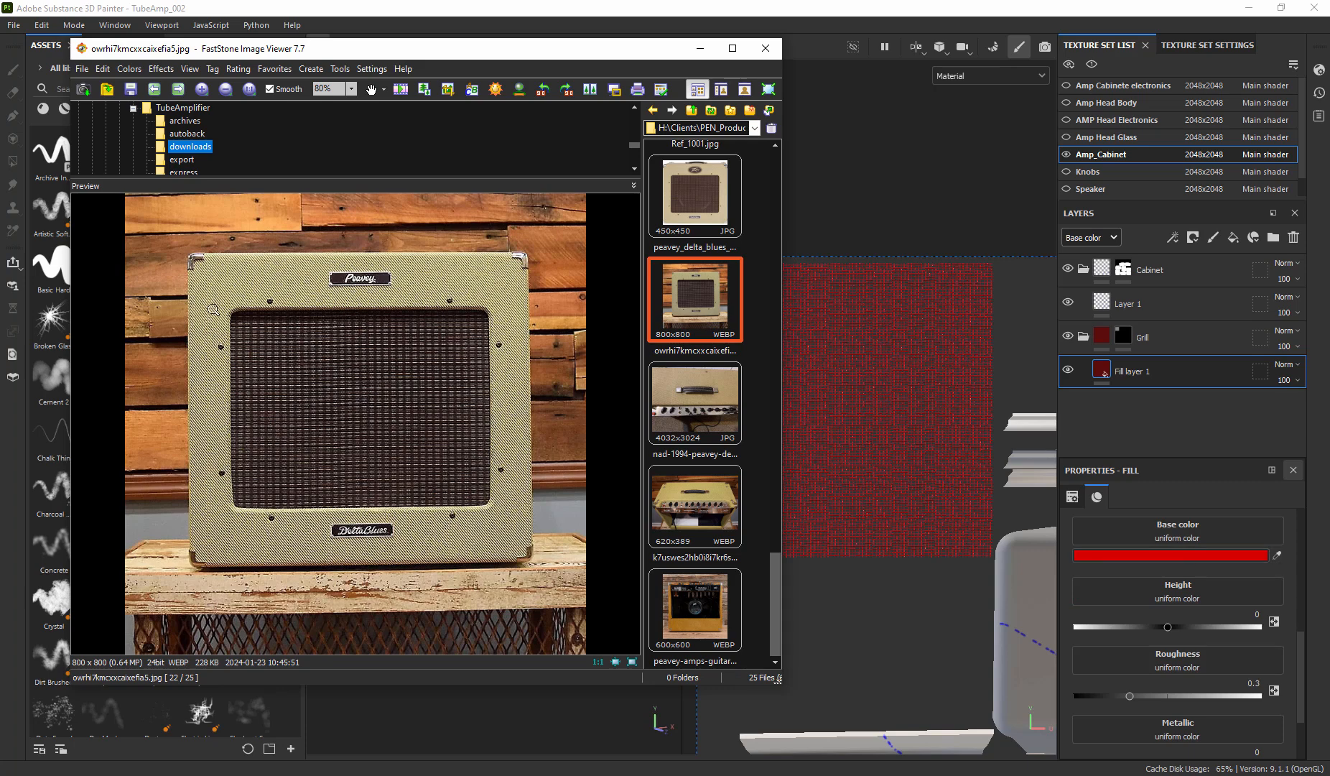
mouse_move(458, 58)
left_mouse_down()
mouse_move(989, 164)
mouse_move(1329, 172)
left_mouse_up()
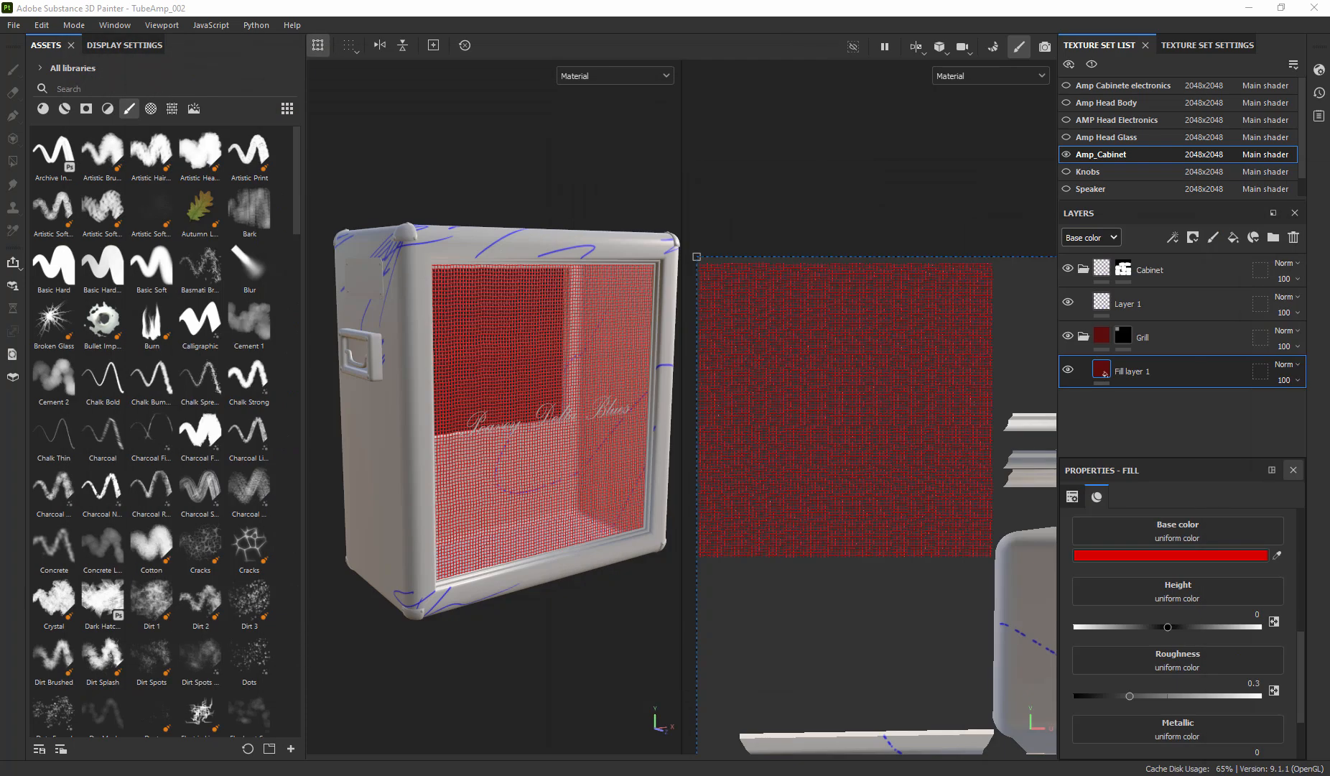
left_click(1277, 555)
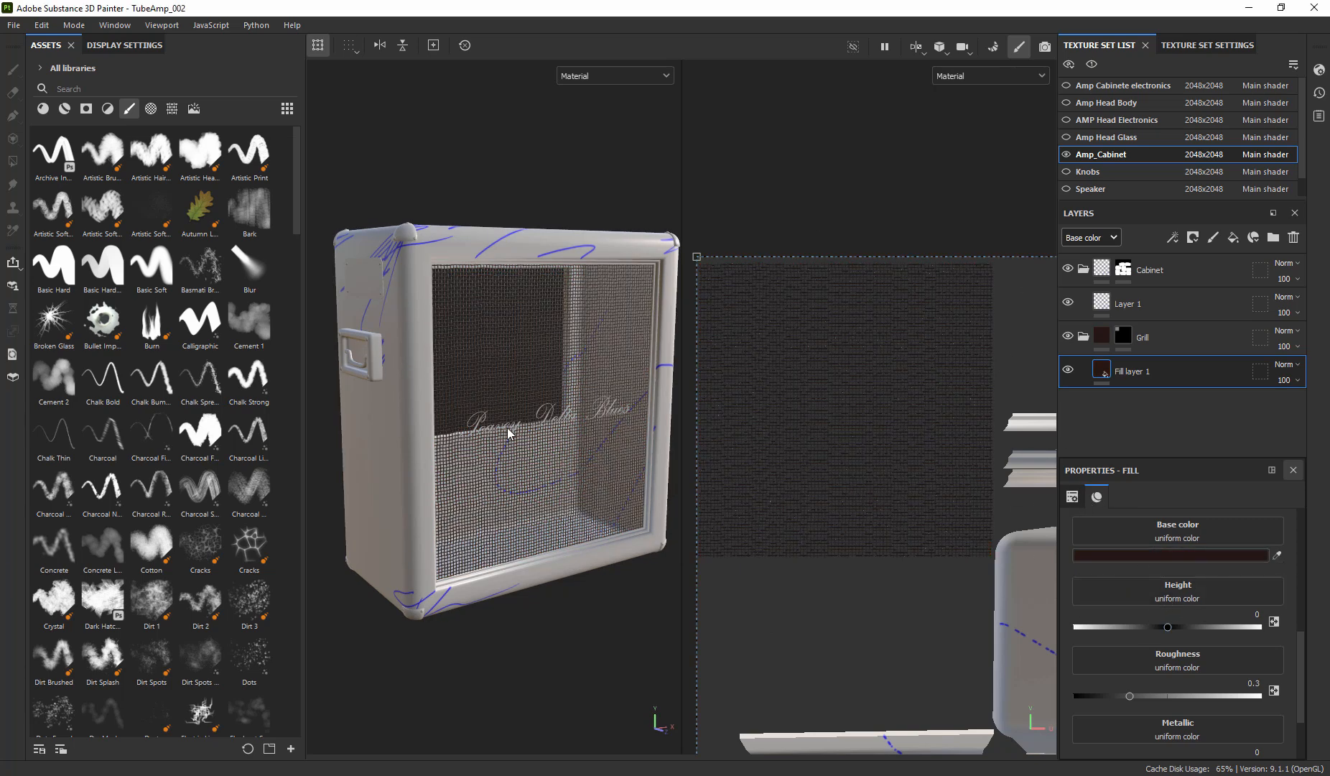
right_click_drag(520, 355, 587, 445, "alt")
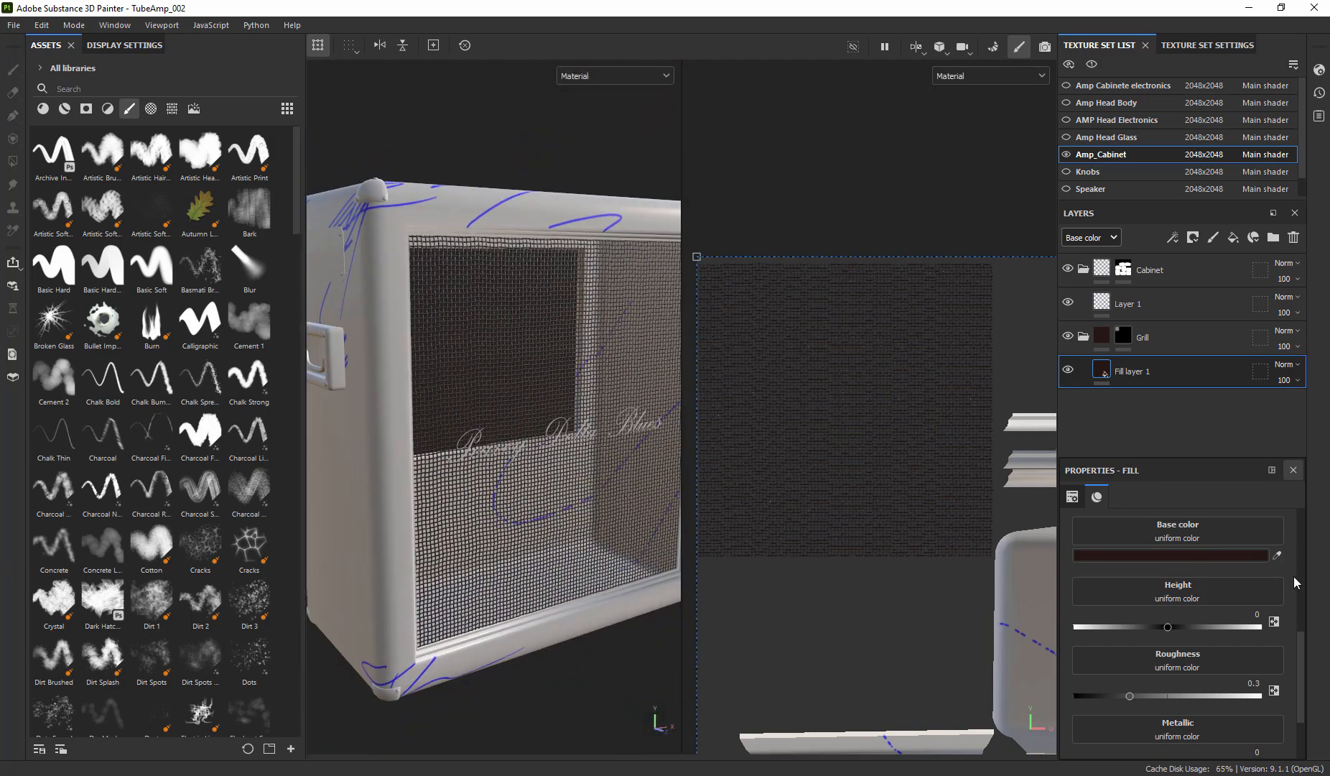
- Add a fill layer above Layer 1 in the Cabinet folder and sample the reference photo's beige covering as its base color
left_click(1159, 302)
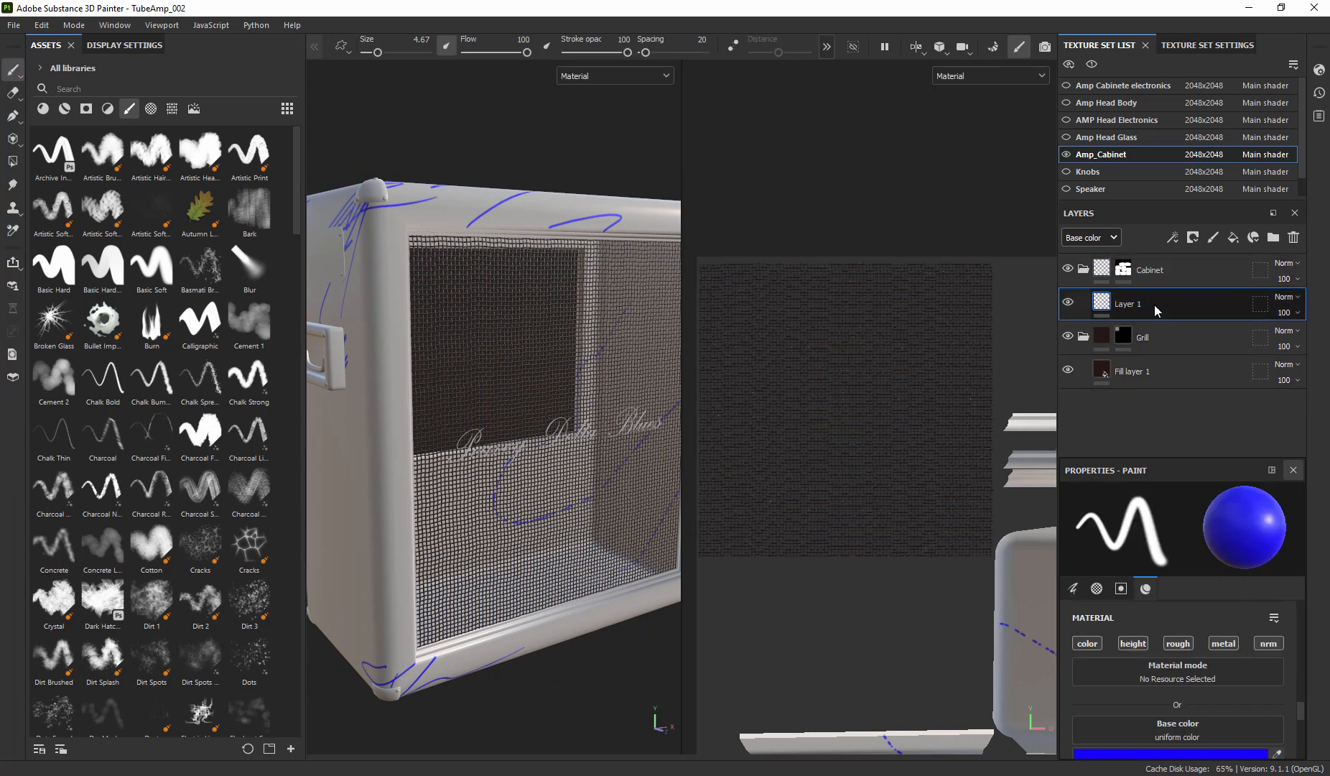
left_click(1233, 240)
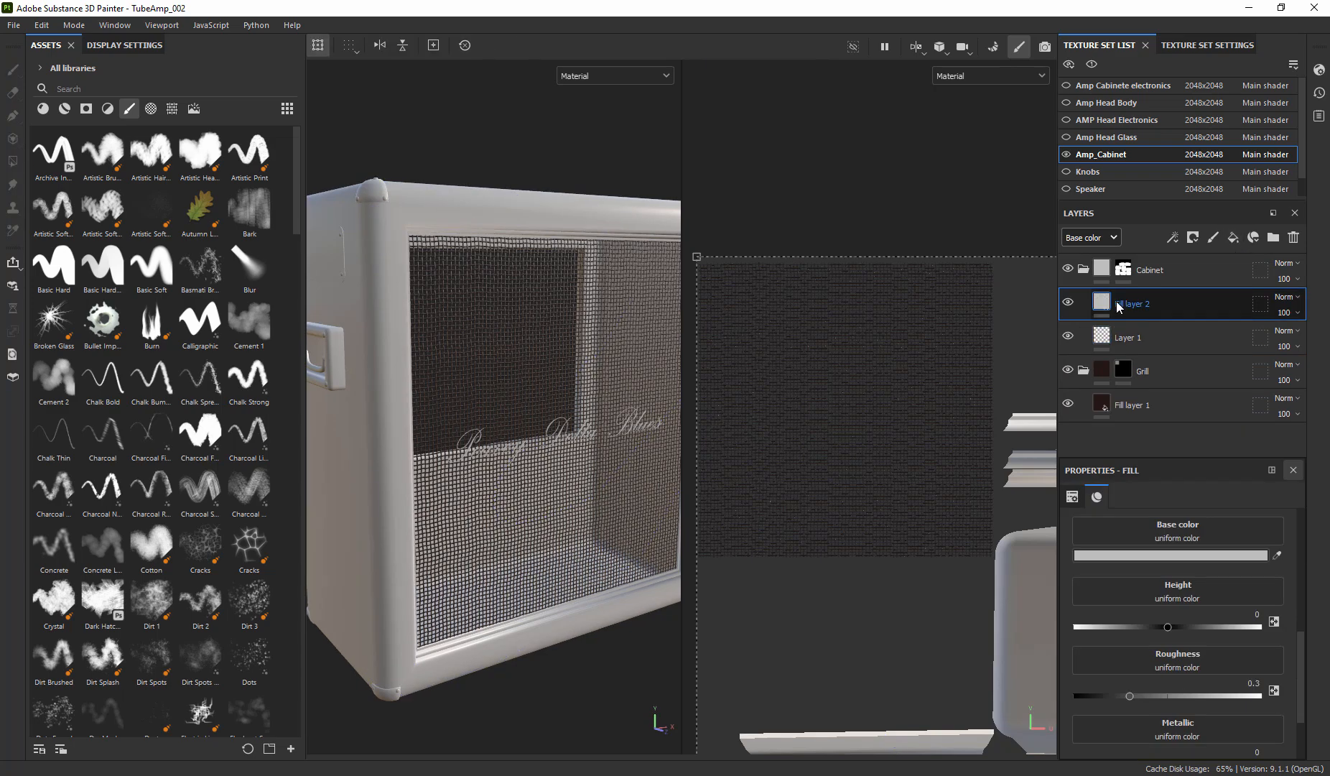
left_click(1276, 555)
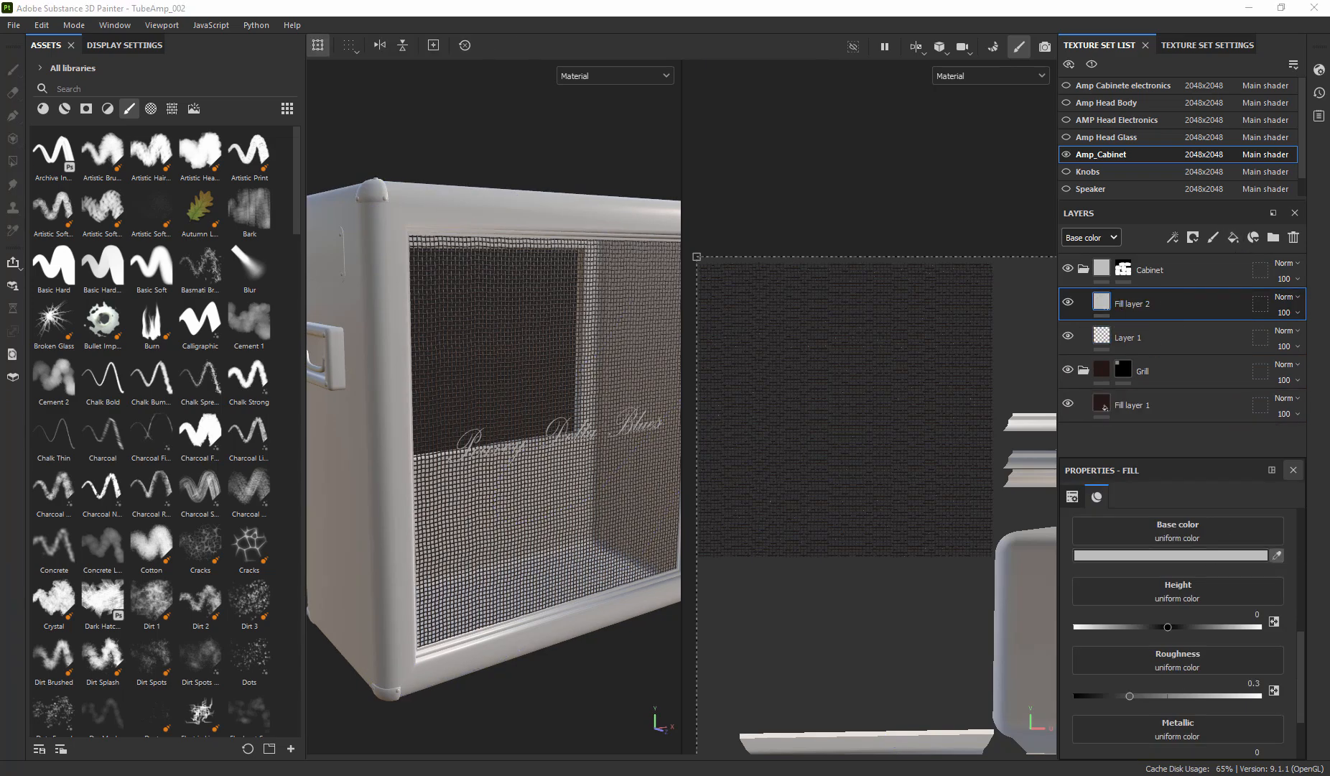
scroll(579, 528, "down", 2)
mouse_move(579, 528)
left_mouse_down("alt")
mouse_move(607, 519)
mouse_move(579, 515)
left_mouse_up("alt")
middle_click_drag(579, 513, 501, 480, "alt")
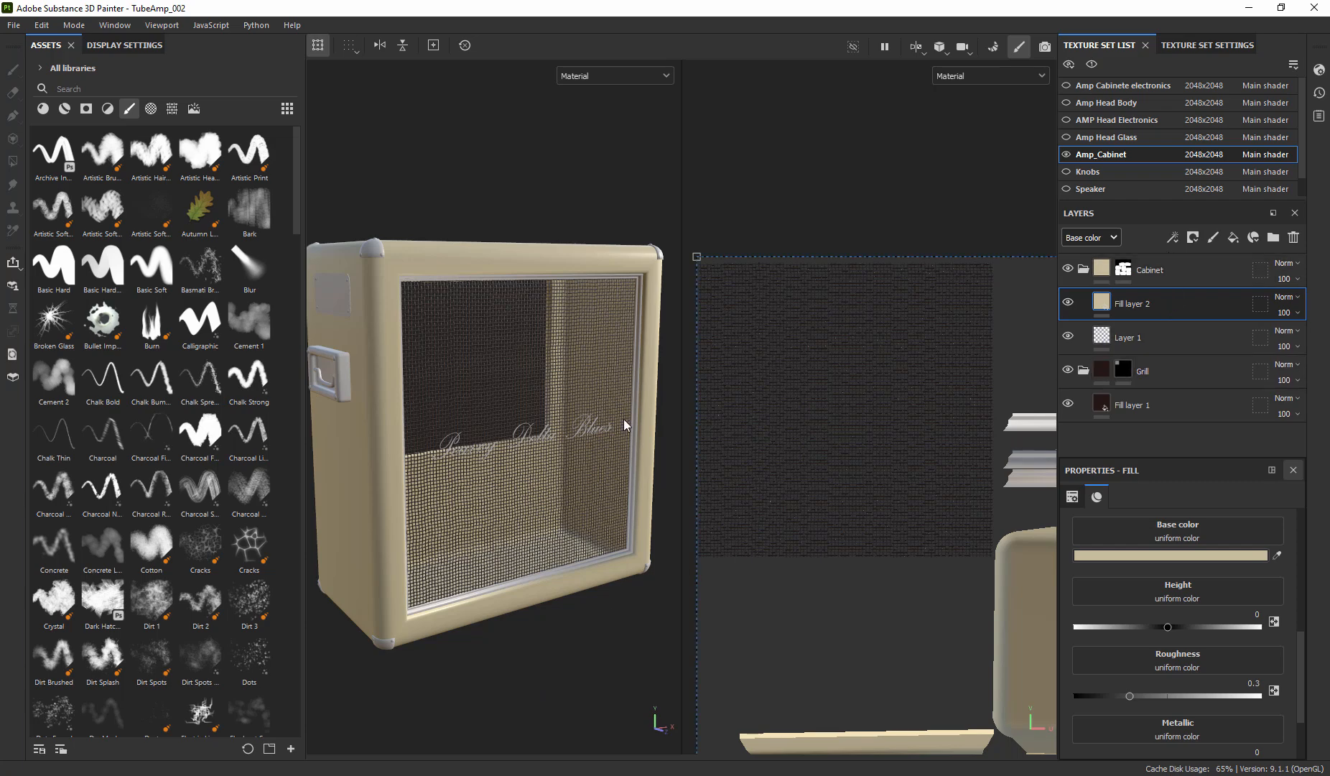
scroll(568, 460, "down", 2)
left_click_drag(482, 439, 483, 475, "alt")
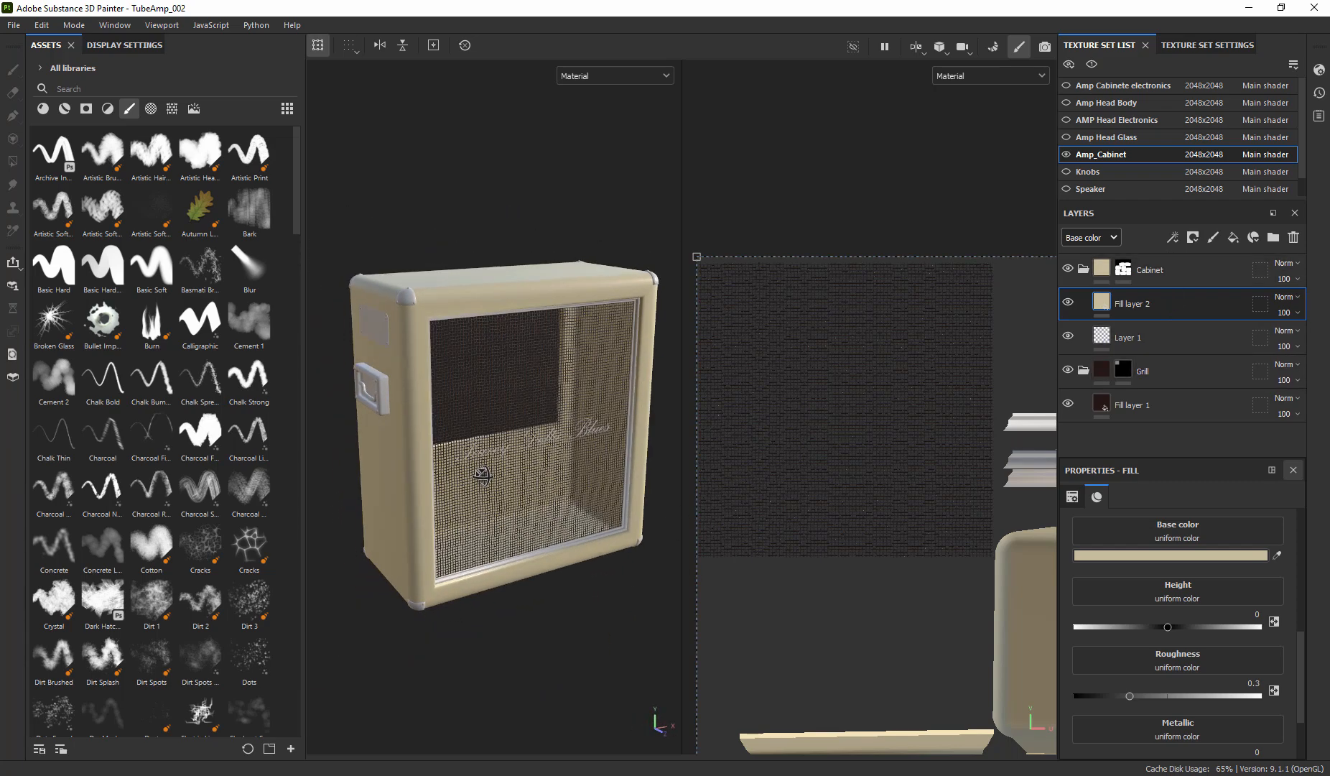
- View the UV layouts of the Knobs and Speaker texture sets
left_click(1161, 174)
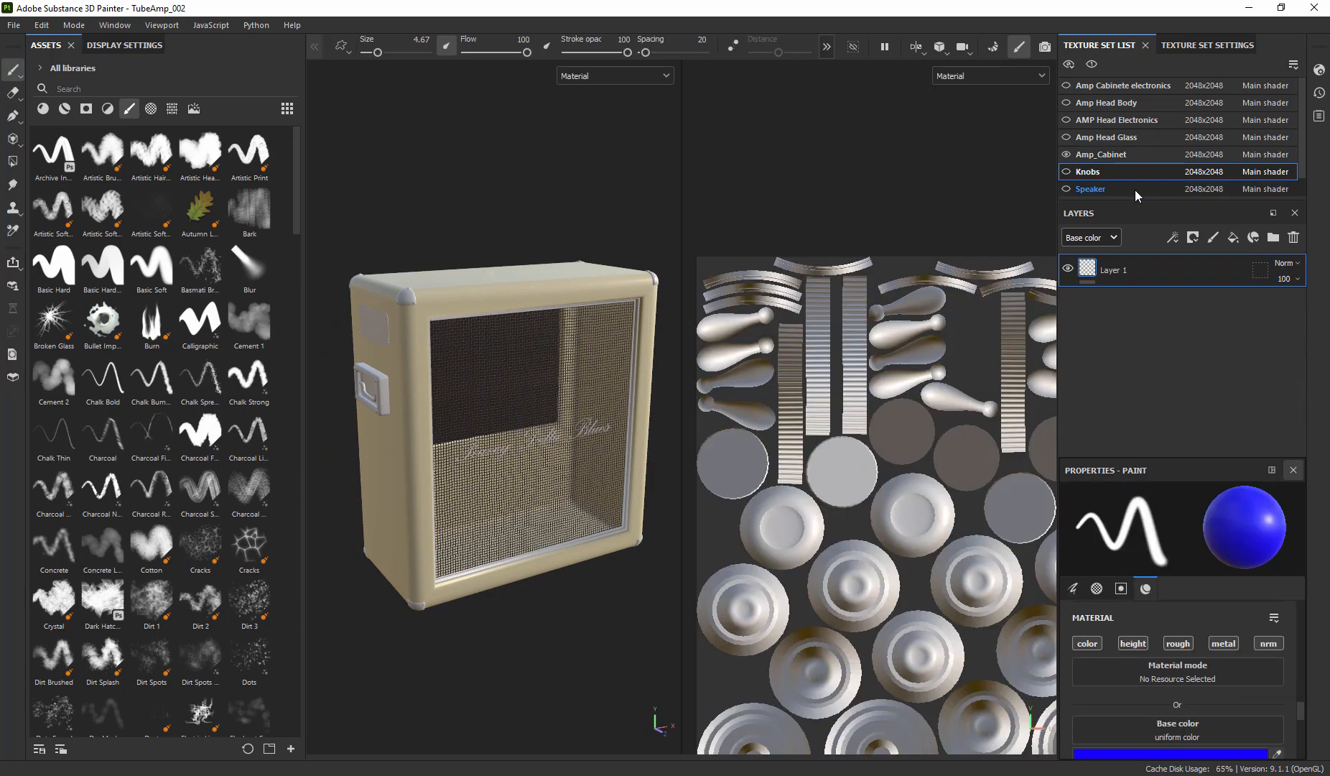
left_click(1149, 188)
scroll(1158, 184, "down", 1)
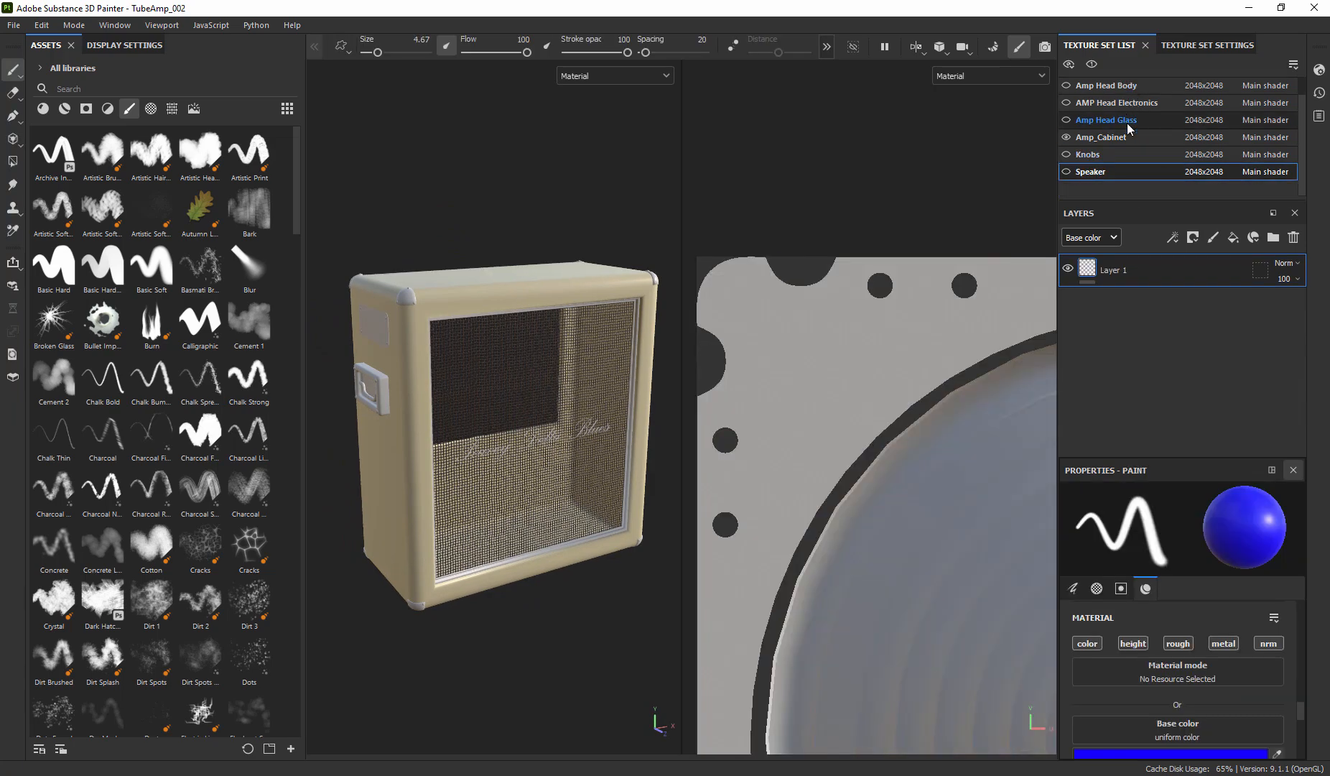
scroll(1178, 136, "up", 1)
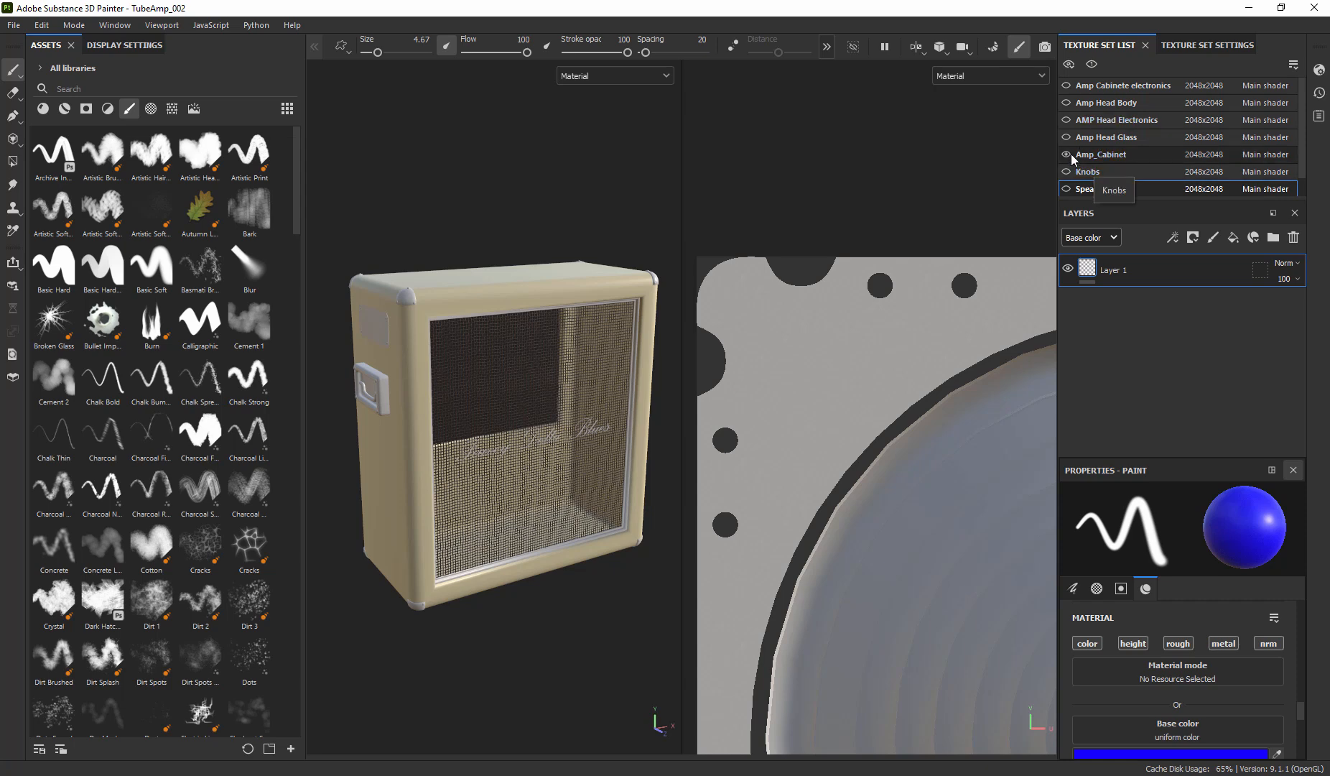
- Show the Knobs texture set alongside the cabinet and examine the knobs in the 3D view
left_click(1067, 171)
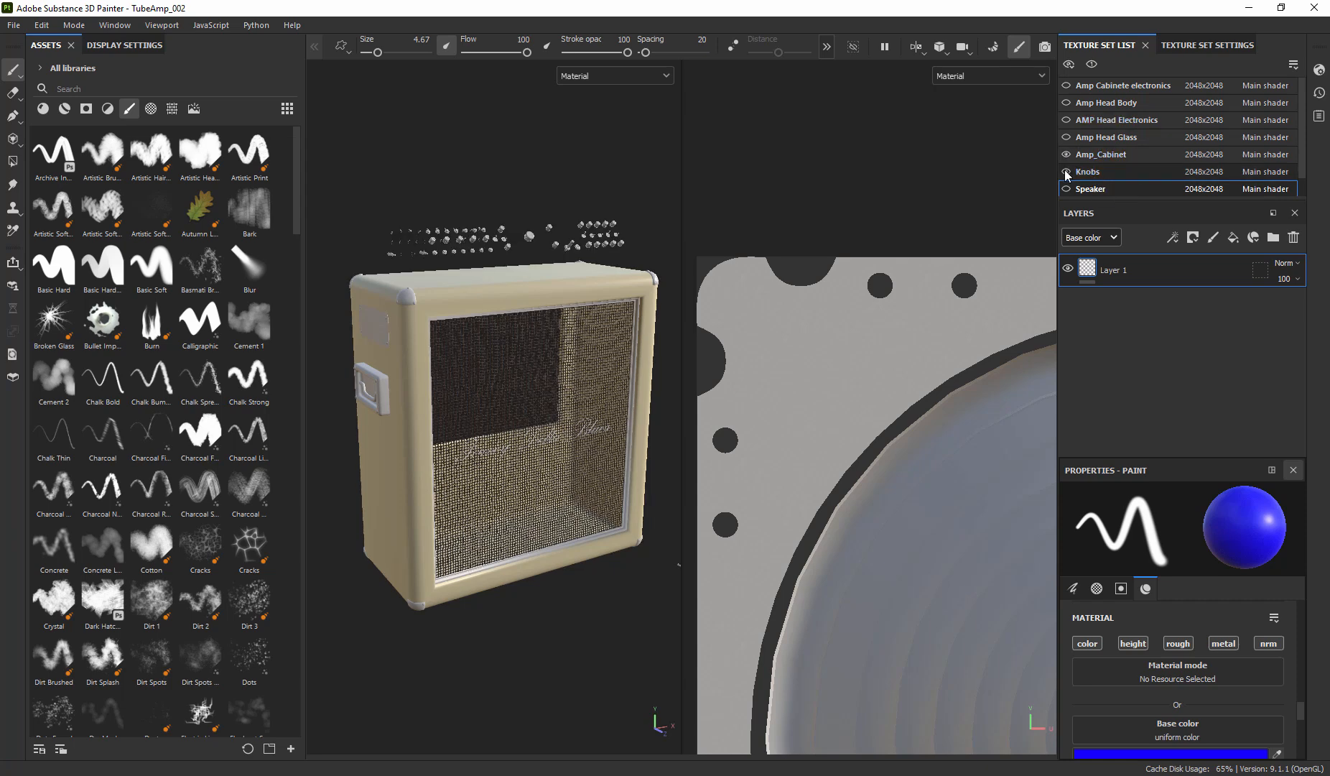
right_click_drag(324, 246, 561, 231, "alt")
middle_click_drag(460, 161, 570, 370, "alt")
right_click_drag(570, 370, 759, 333, "alt")
middle_click_drag(541, 241, 586, 566, "alt")
right_click_drag(509, 327, 486, 330, "alt")
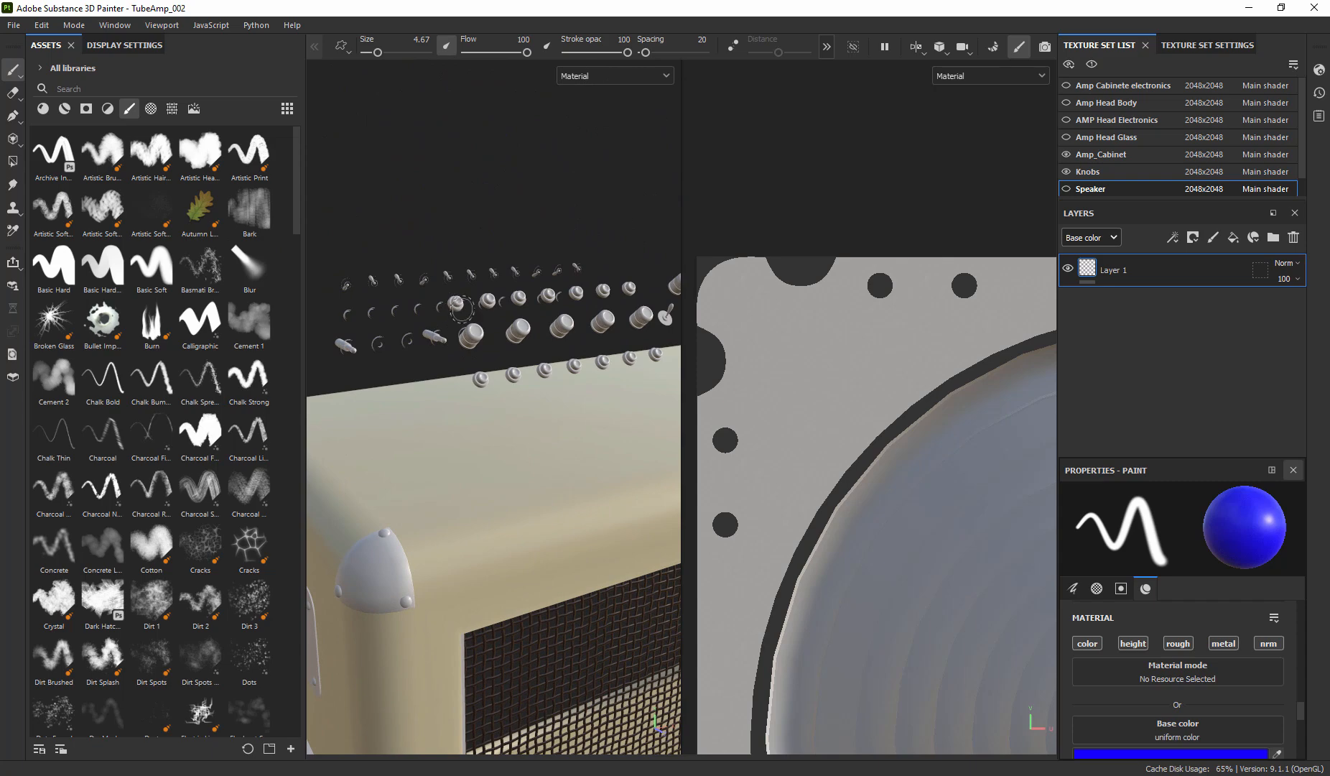
left_click_drag(560, 402, 495, 440, "alt")
middle_click_drag(496, 439, 453, 206, "alt")
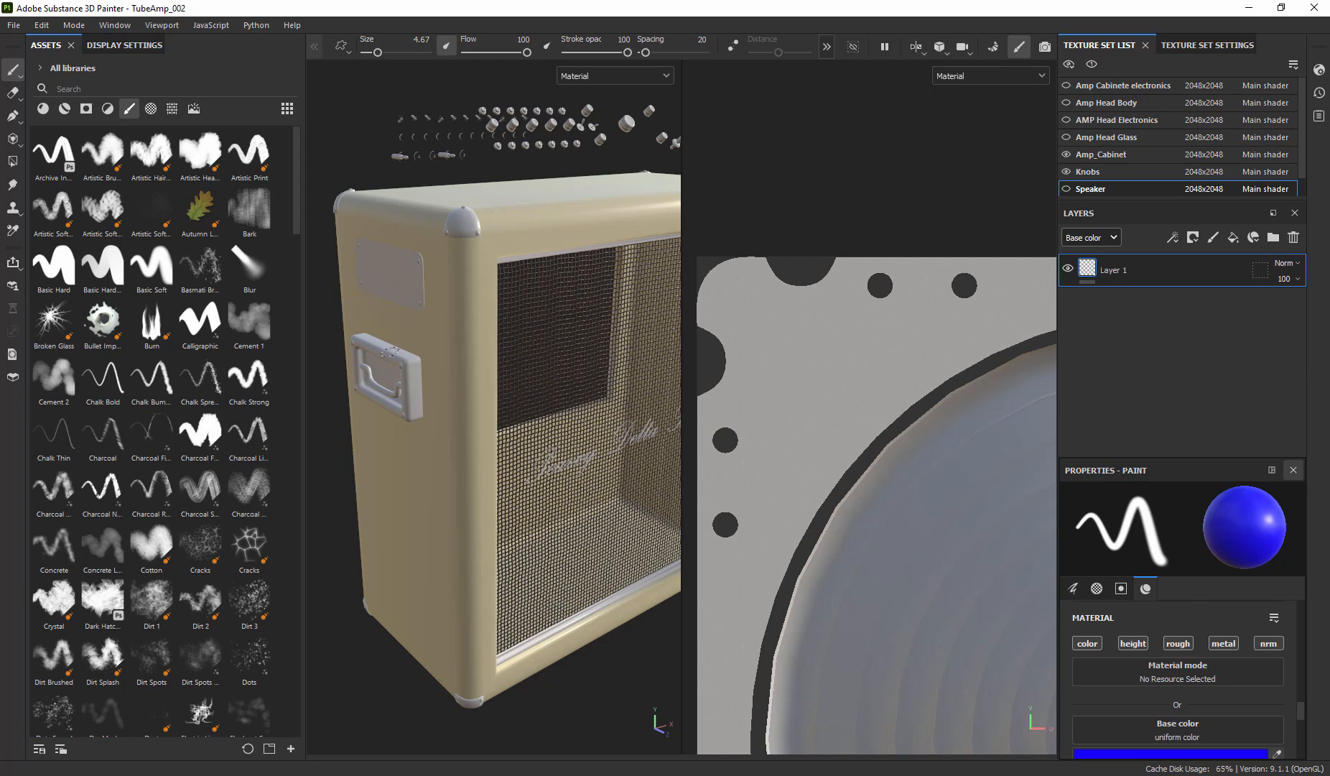
- Make Amp_Cabinet the active texture set and examine the cabinet's side plate, handle, corners and grille in the 3D view
left_click_drag(589, 467, 552, 324, "alt")
right_click_drag(460, 210, 599, 208, "alt")
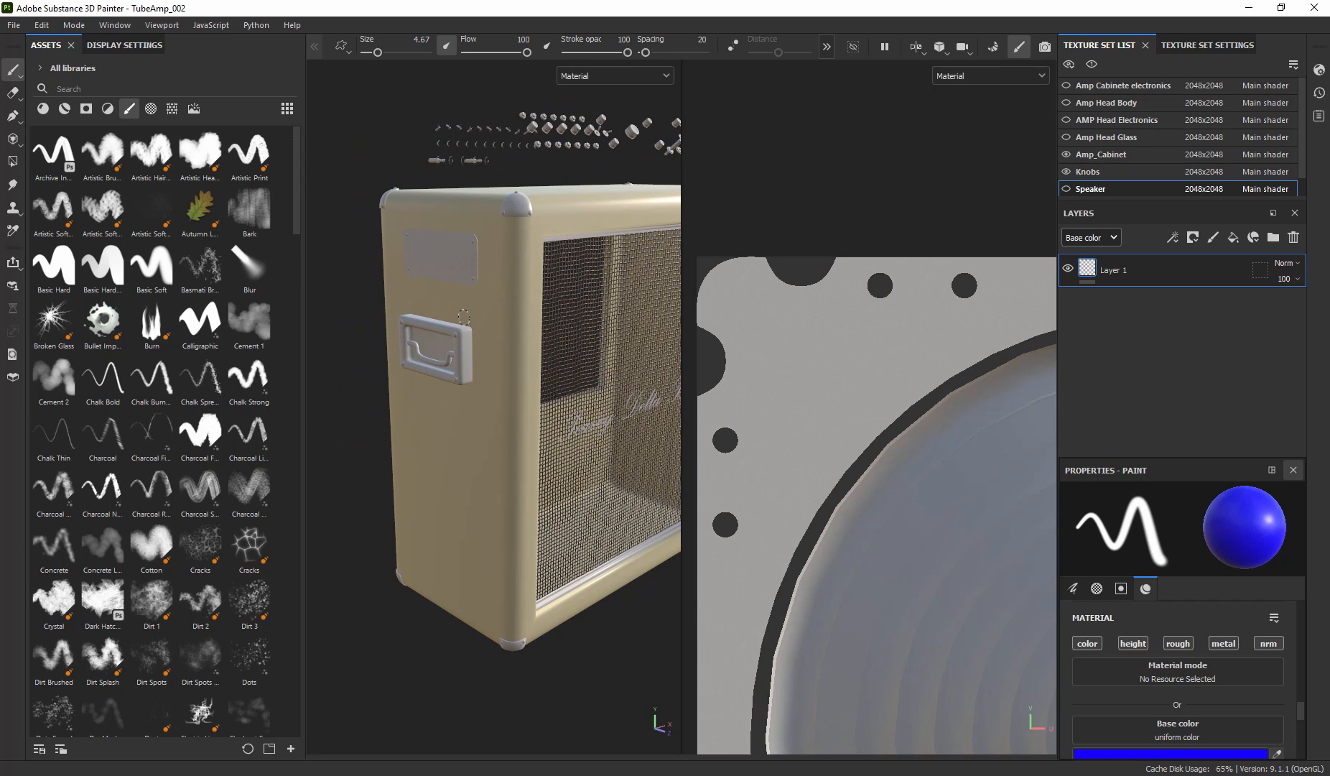
left_click(1104, 155)
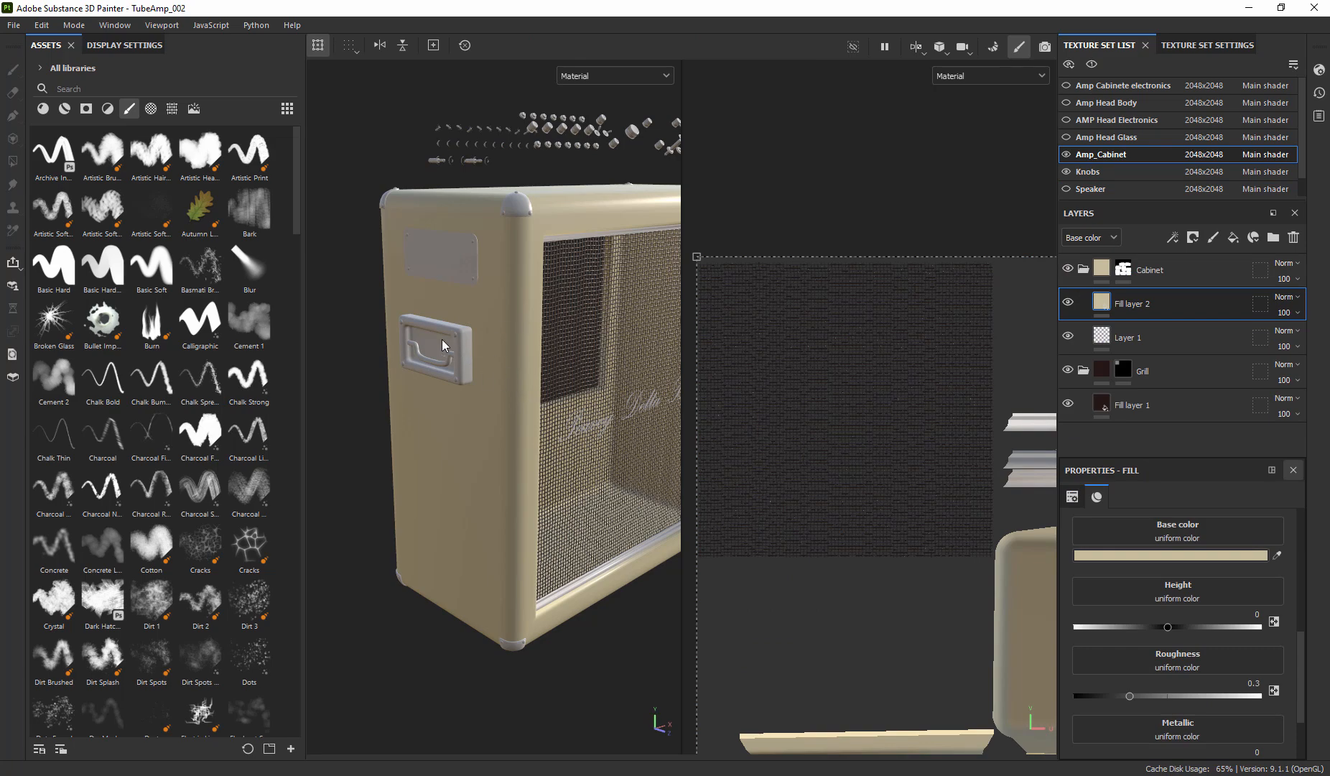
scroll(510, 379, "up", 3)
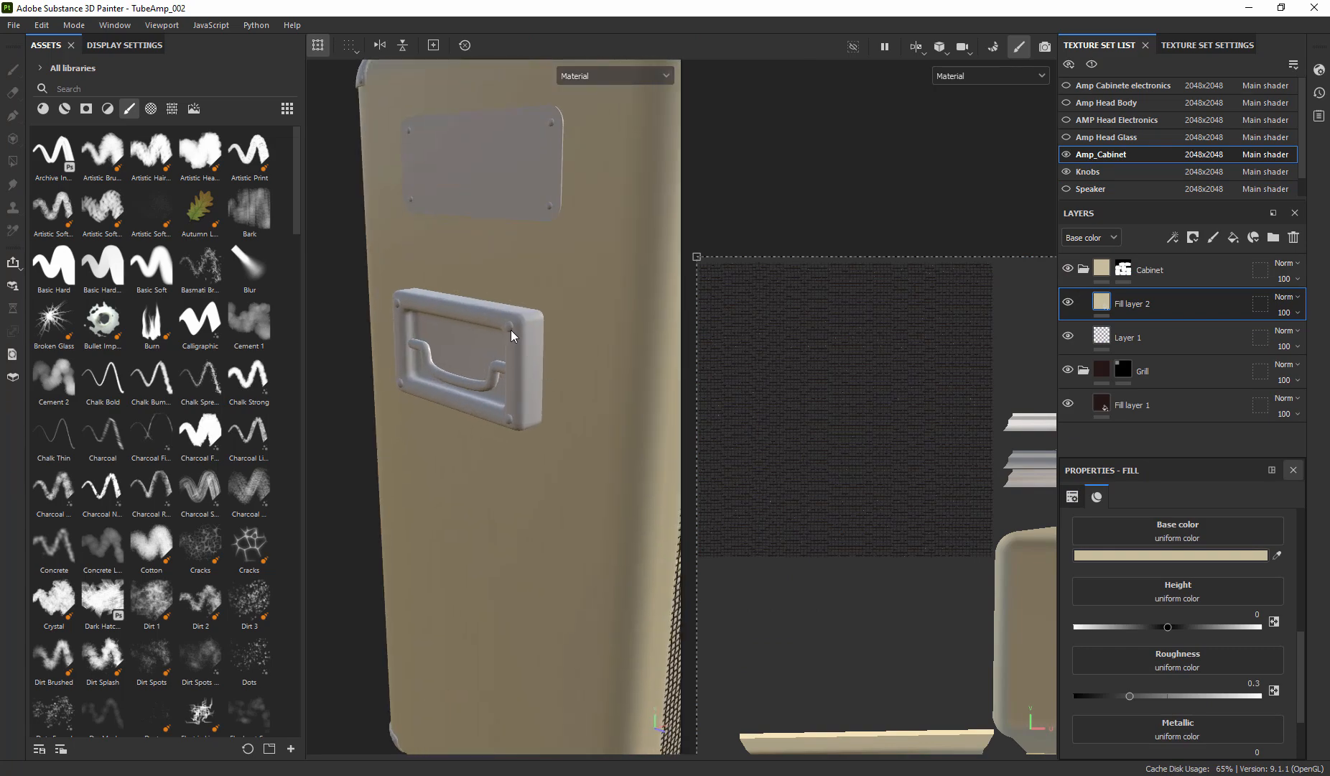
right_click_drag(609, 418, 449, 375, "alt")
left_click_drag(573, 355, 467, 373, "alt")
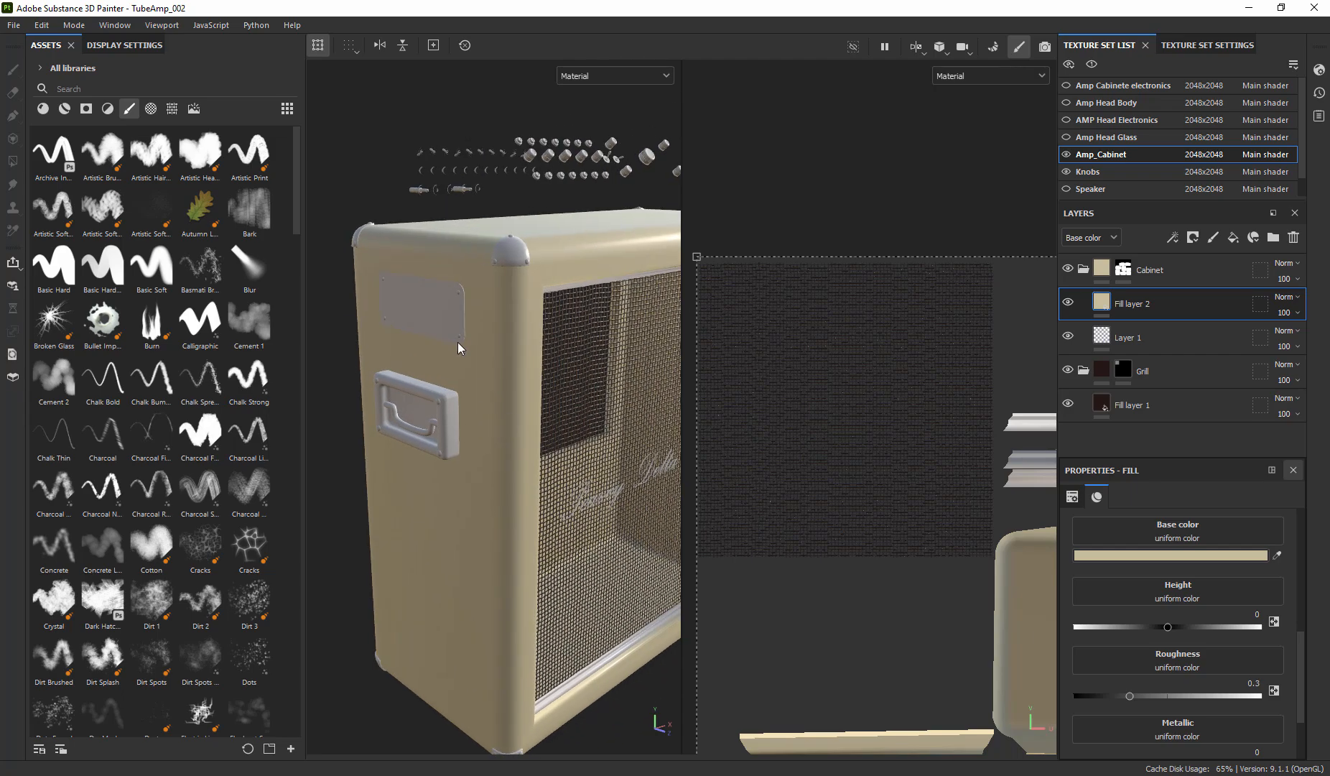
mouse_move(590, 472)
left_mouse_down("alt")
mouse_move(505, 324)
mouse_move(564, 427)
mouse_move(375, 462)
mouse_move(573, 469)
mouse_move(564, 495)
mouse_move(602, 458)
left_mouse_up("alt")
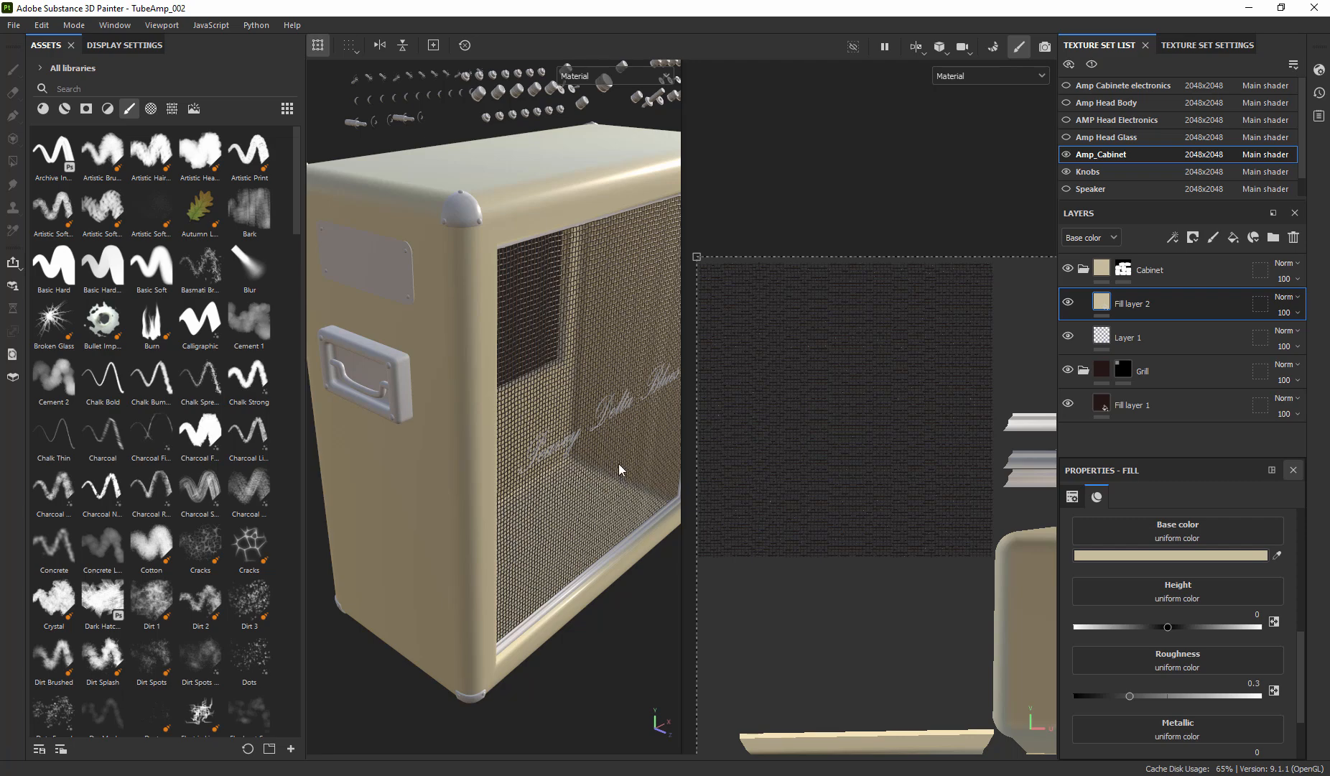
right_click_drag(600, 412, 473, 390, "alt")
middle_click_drag(567, 384, 523, 443, "alt")
left_click_drag(524, 449, 602, 397, "alt")
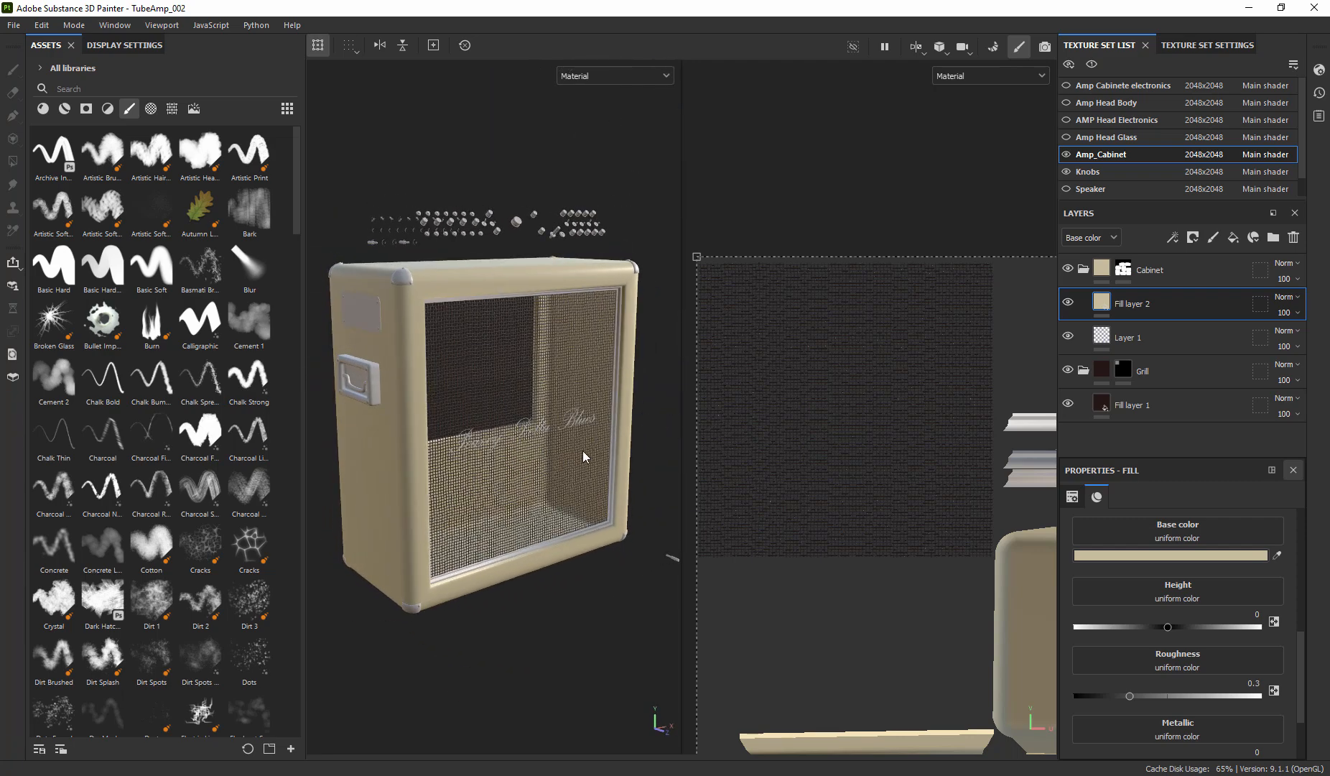
left_click_drag(439, 357, 555, 424, "alt")
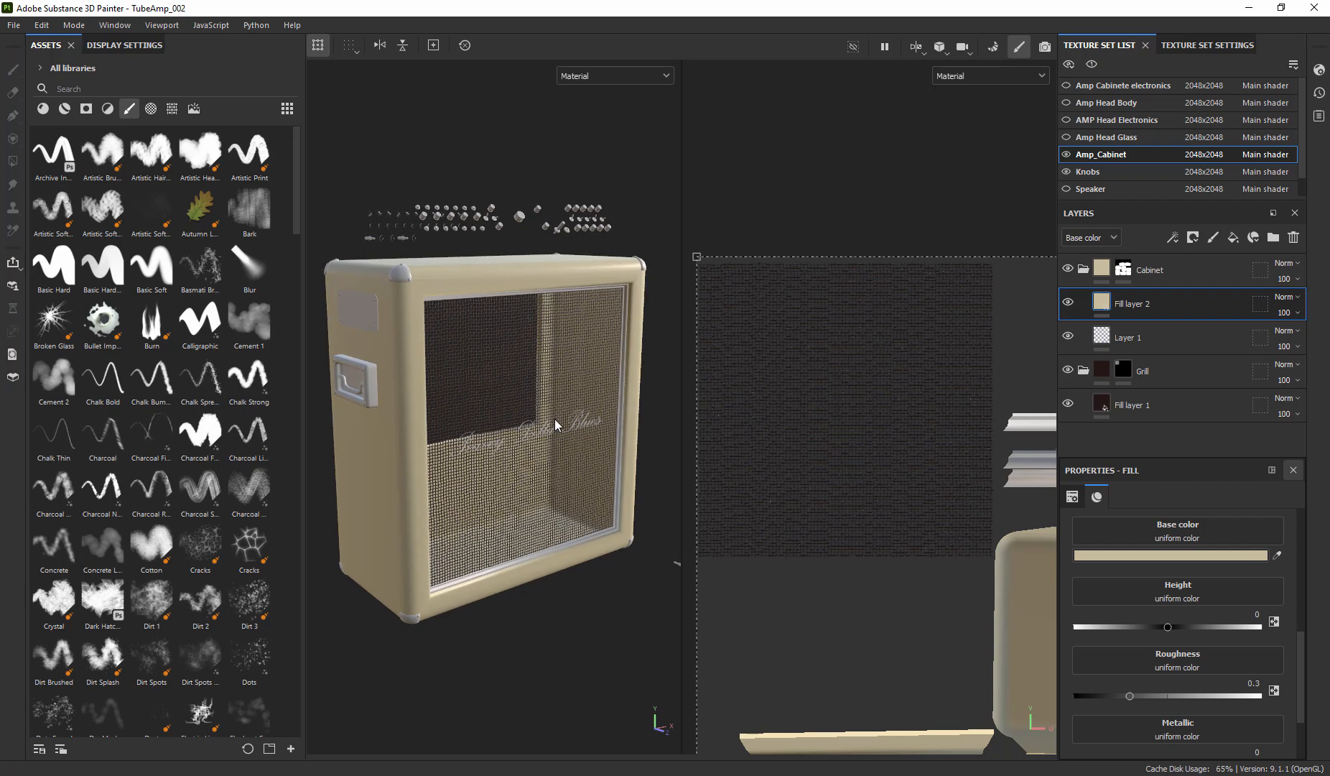